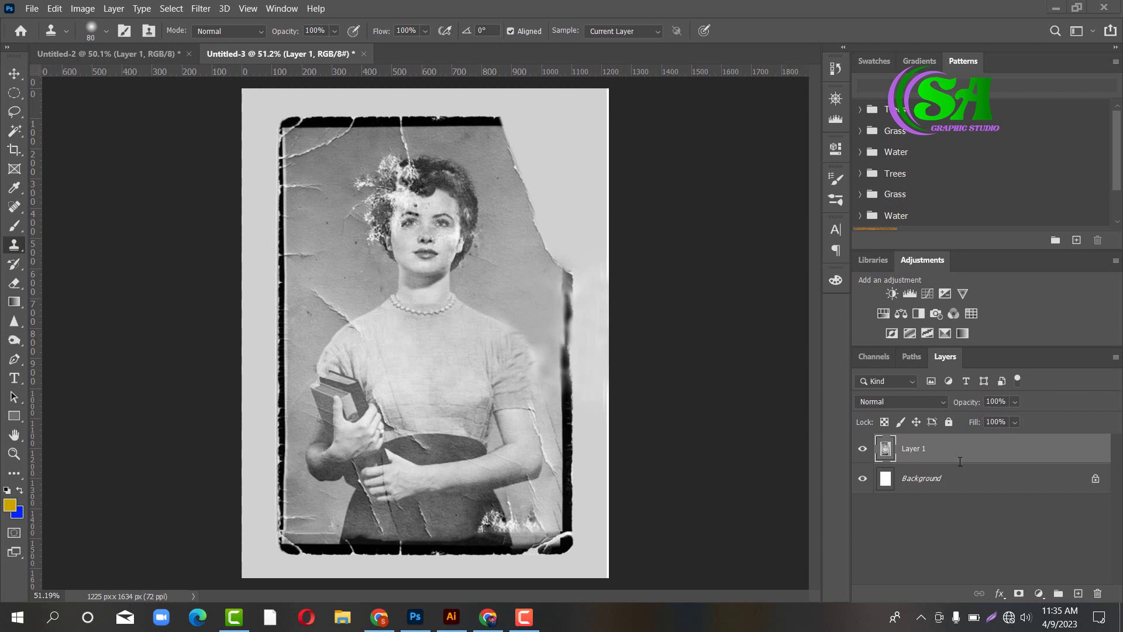
Duplicate Layer 1 and keep the copy active for retouching.
{"action": "key", "text": "ctrl+j"}
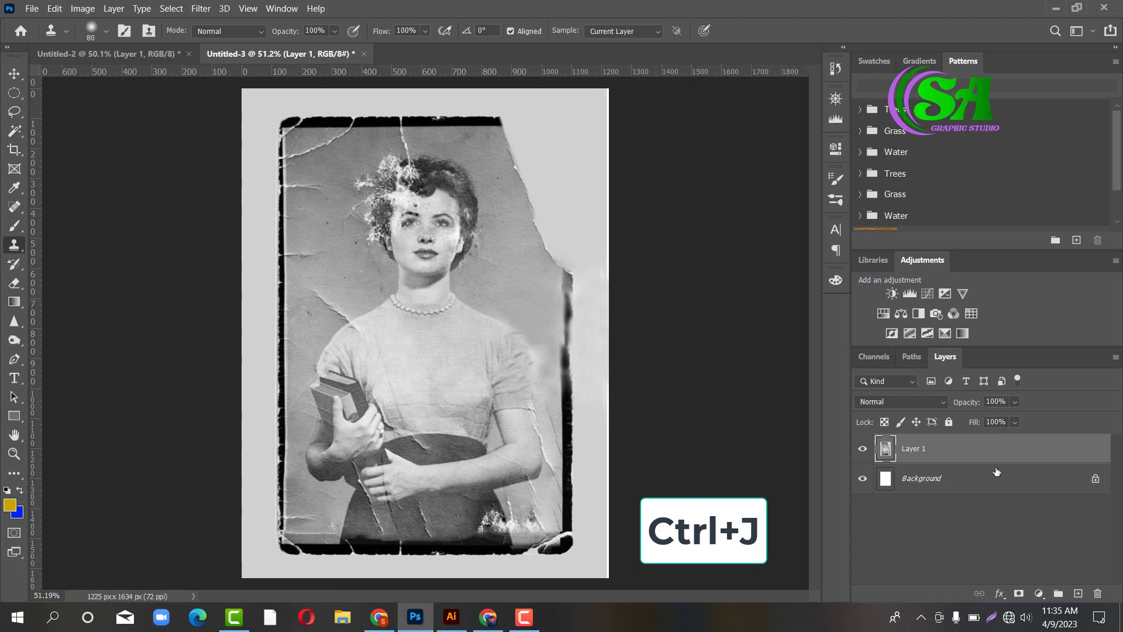
{"action": "key", "text": "ctrl+j"}
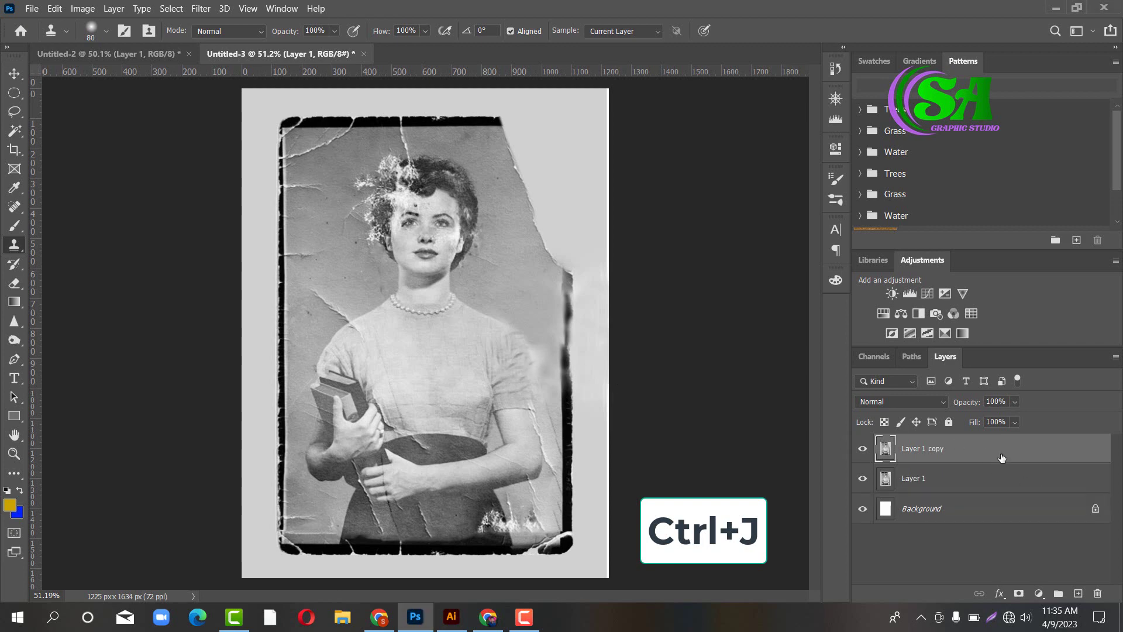
{"action": "left_click", "coordinate": [864, 479]}
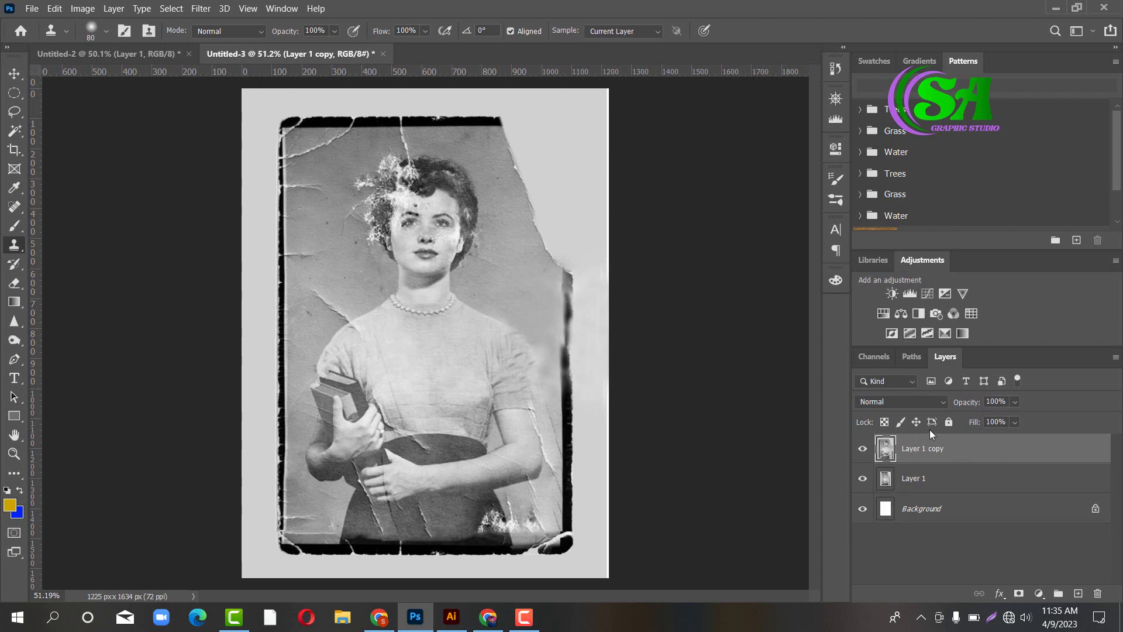
{"action": "left_click", "coordinate": [966, 473]}
{"action": "left_click", "coordinate": [996, 458]}
Use the Clone Stamp tool to remove the white crack in the dark waistband above the lower hand.
{"action": "scroll", "coordinate": [433, 255], "scroll_direction": "up", "scroll_amount": 4}
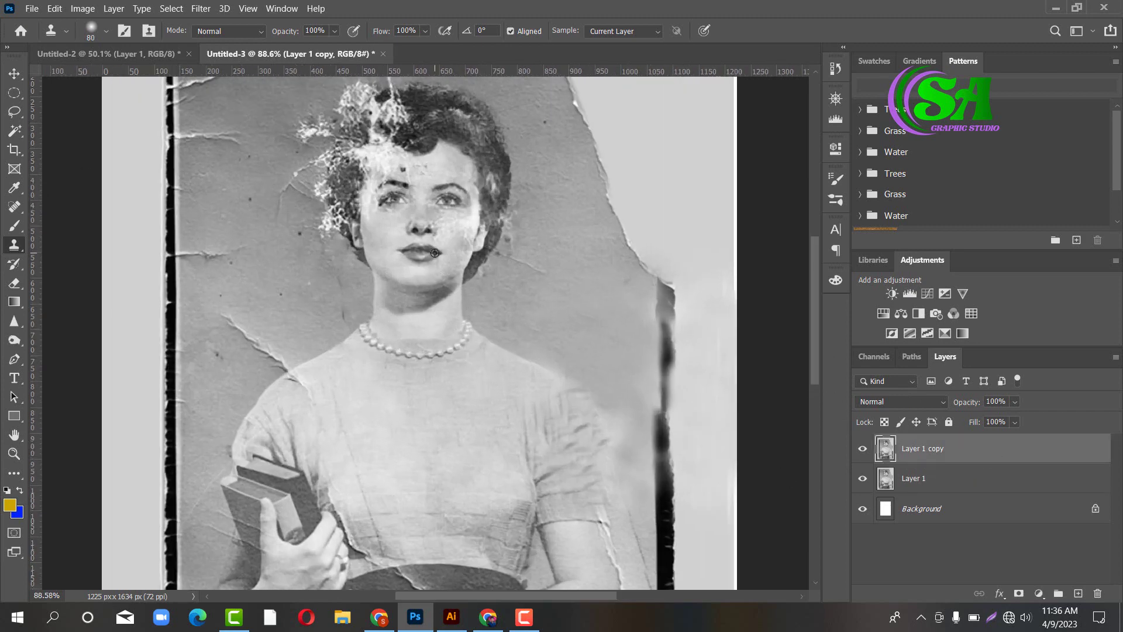
{"action": "scroll", "coordinate": [485, 298], "scroll_direction": "down", "scroll_amount": 3}
{"action": "scroll", "coordinate": [484, 286], "scroll_direction": "up", "scroll_amount": 1}
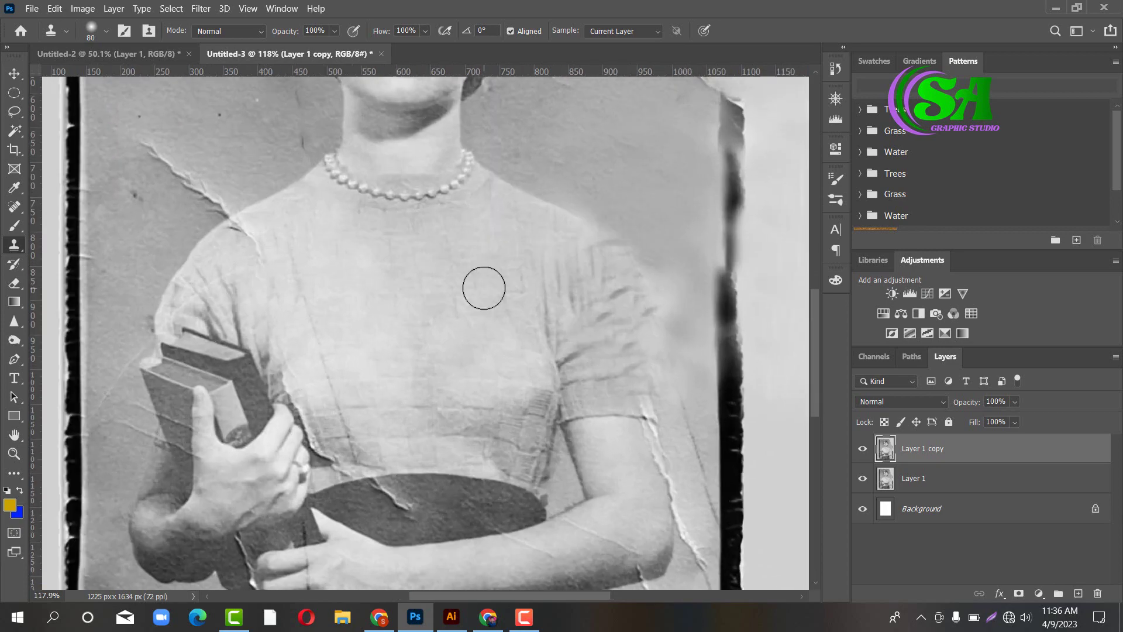
{"action": "scroll", "coordinate": [481, 285], "scroll_direction": "down", "scroll_amount": 5}
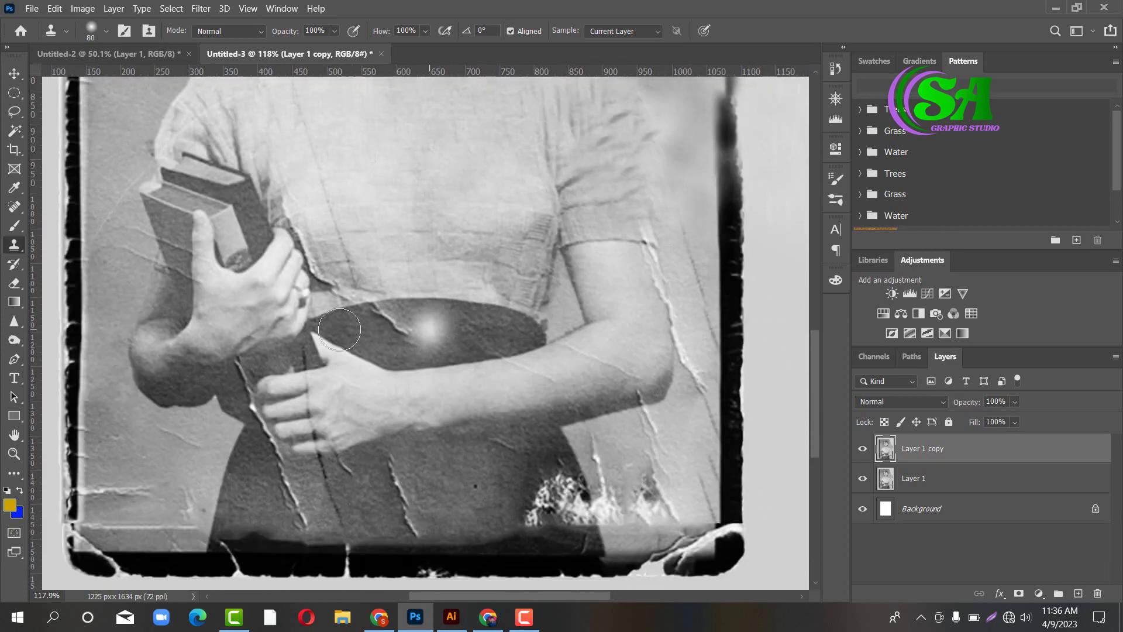
{"action": "right_click", "coordinate": [14, 247]}
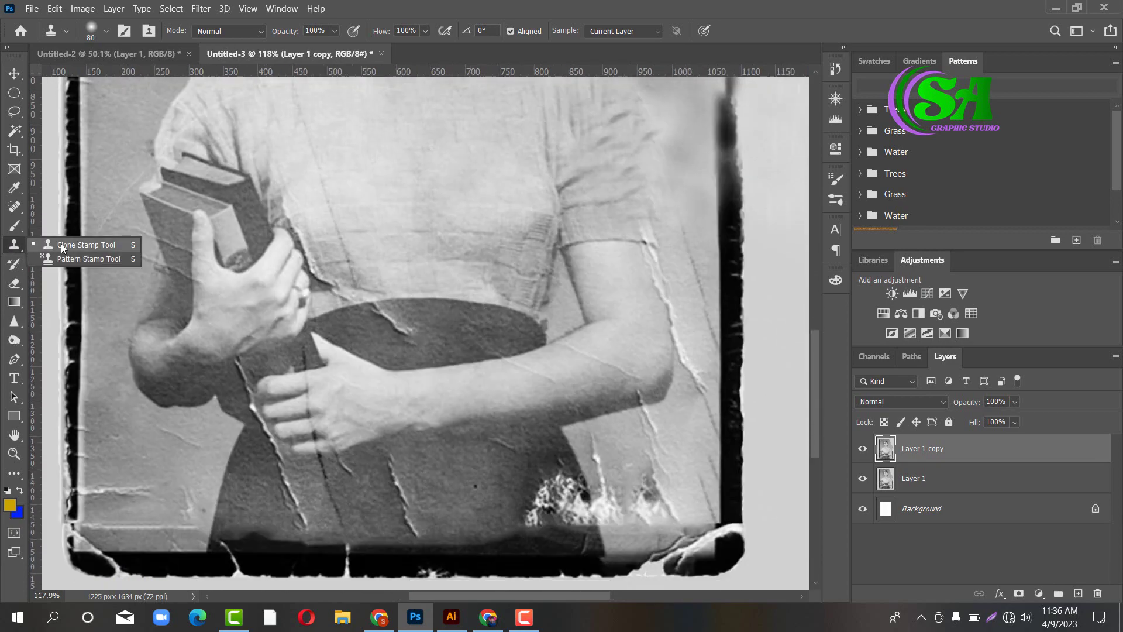
{"action": "left_click", "coordinate": [61, 244]}
{"action": "right_click", "coordinate": [16, 246]}
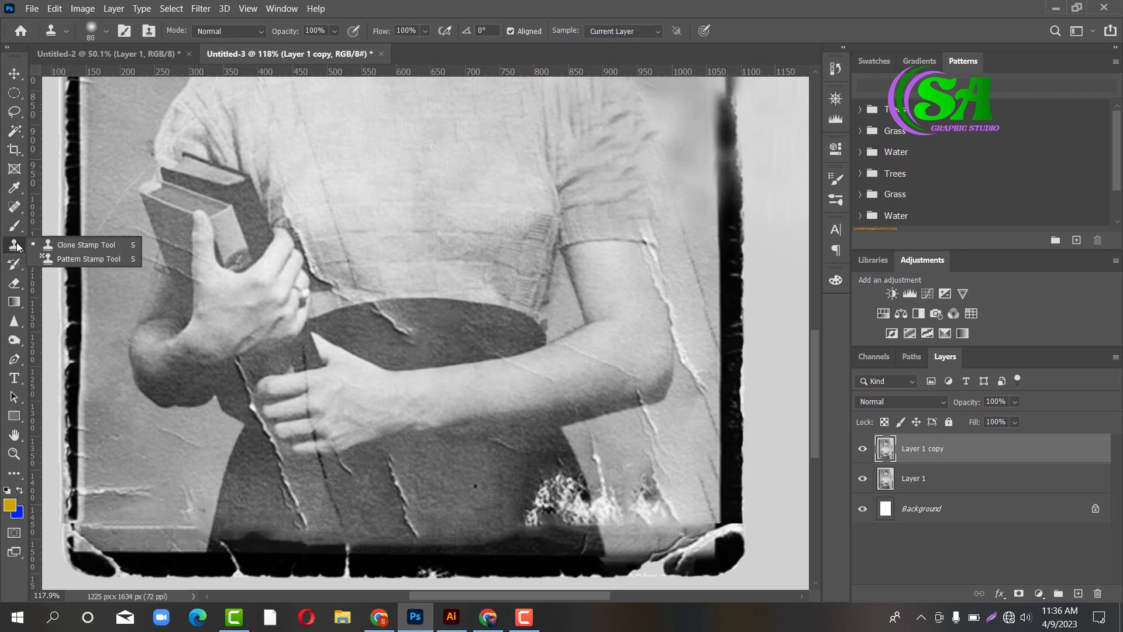
{"action": "left_click", "coordinate": [93, 245]}
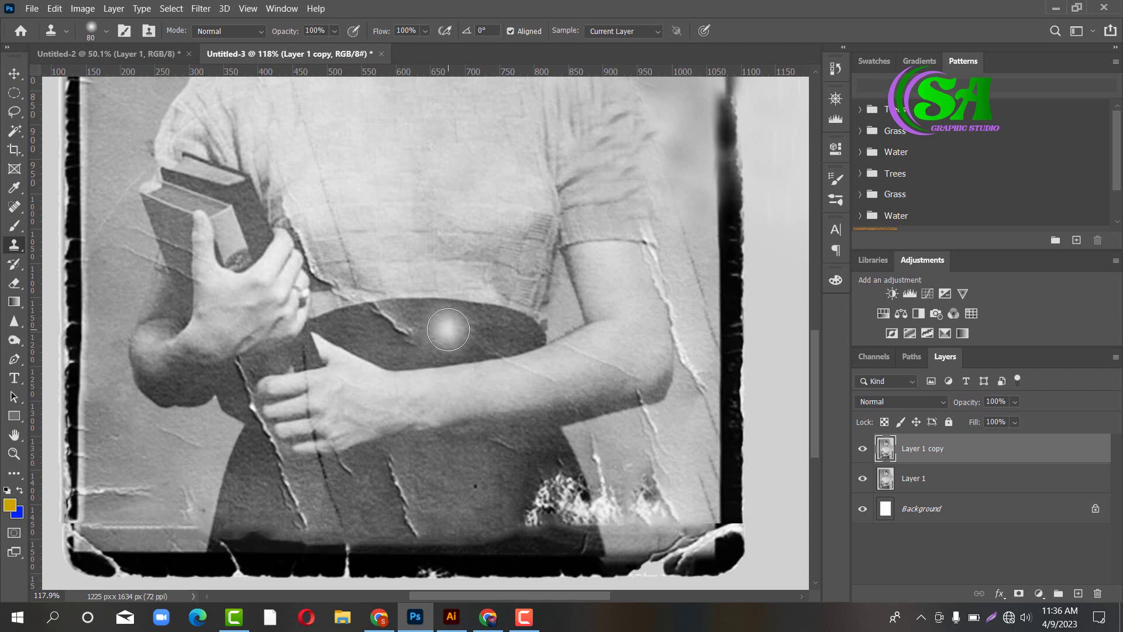
{"action": "left_click", "coordinate": [445, 329], "text": "alt"}
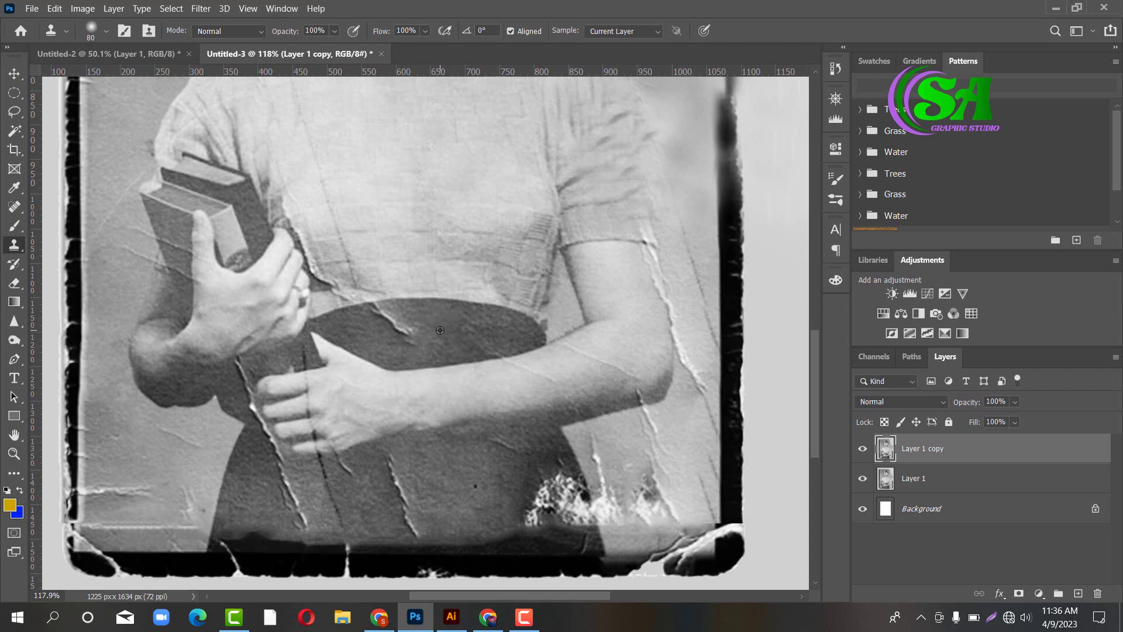
{"action": "left_click_drag", "start_coordinate": [400, 338], "coordinate": [398, 334]}
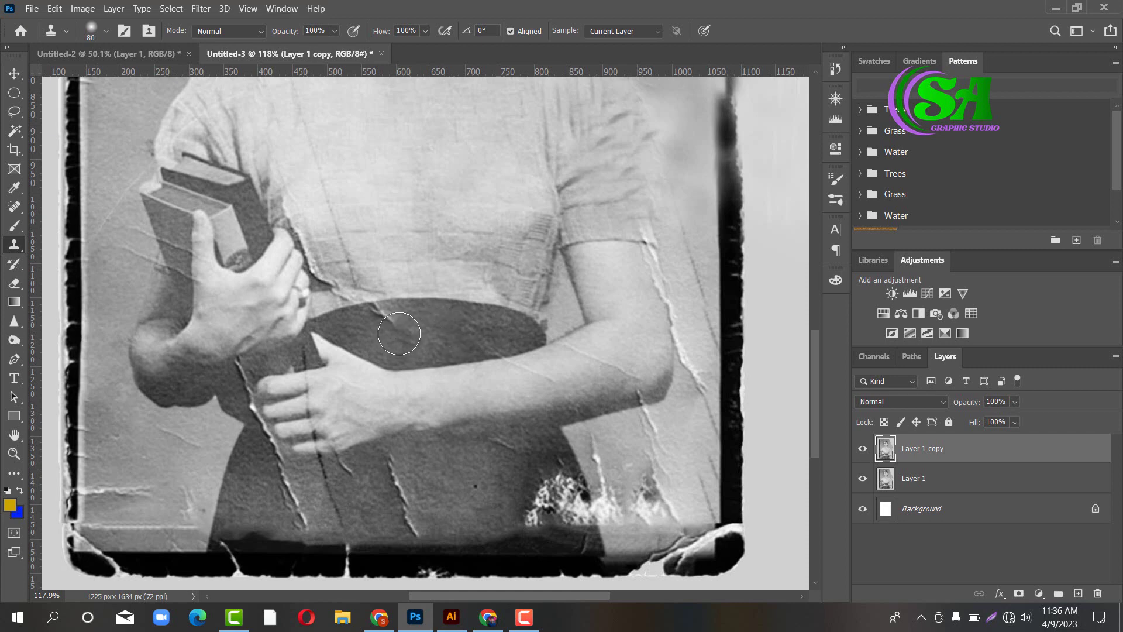
{"action": "left_click", "coordinate": [399, 334]}
{"action": "left_click", "coordinate": [402, 331], "text": "alt"}
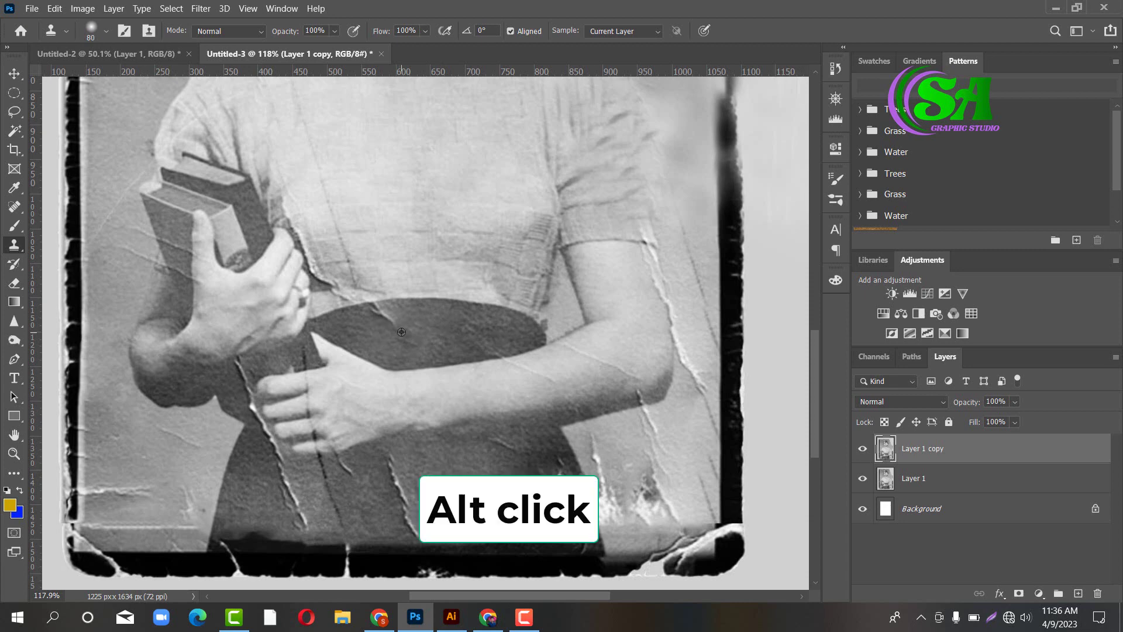
{"action": "left_click_drag", "start_coordinate": [392, 327], "coordinate": [384, 322]}
{"action": "left_click", "coordinate": [383, 320]}
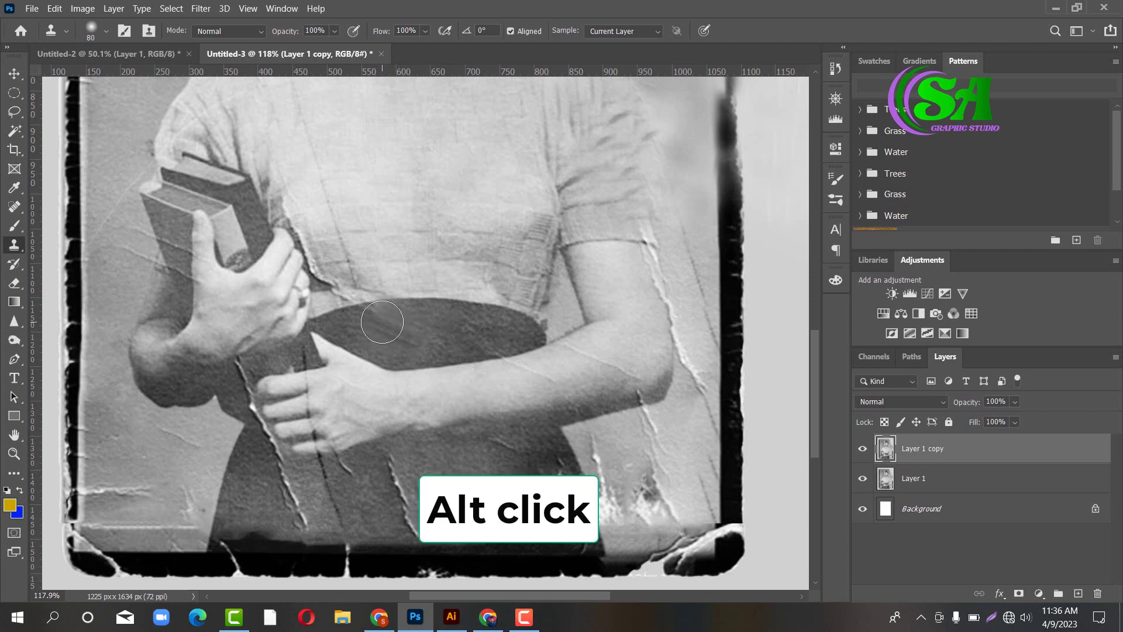
Clone clean skirt texture over the cracks running down the skirt below the hand.
{"action": "scroll", "coordinate": [433, 343], "scroll_direction": "down", "scroll_amount": 3}
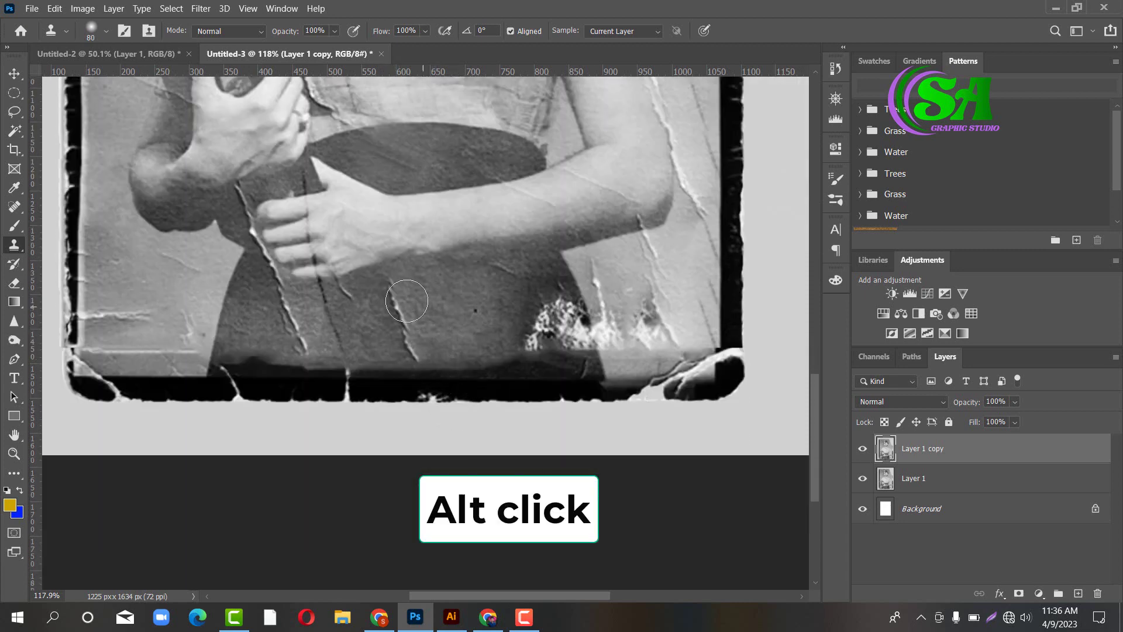
{"action": "mouse_move", "coordinate": [396, 293]}
{"action": "left_mouse_down"}
{"action": "mouse_move", "coordinate": [401, 319]}
{"action": "mouse_move", "coordinate": [414, 312]}
{"action": "mouse_move", "coordinate": [409, 343]}
{"action": "mouse_move", "coordinate": [419, 349]}
{"action": "left_mouse_up"}
{"action": "left_click", "coordinate": [417, 309], "text": "alt"}
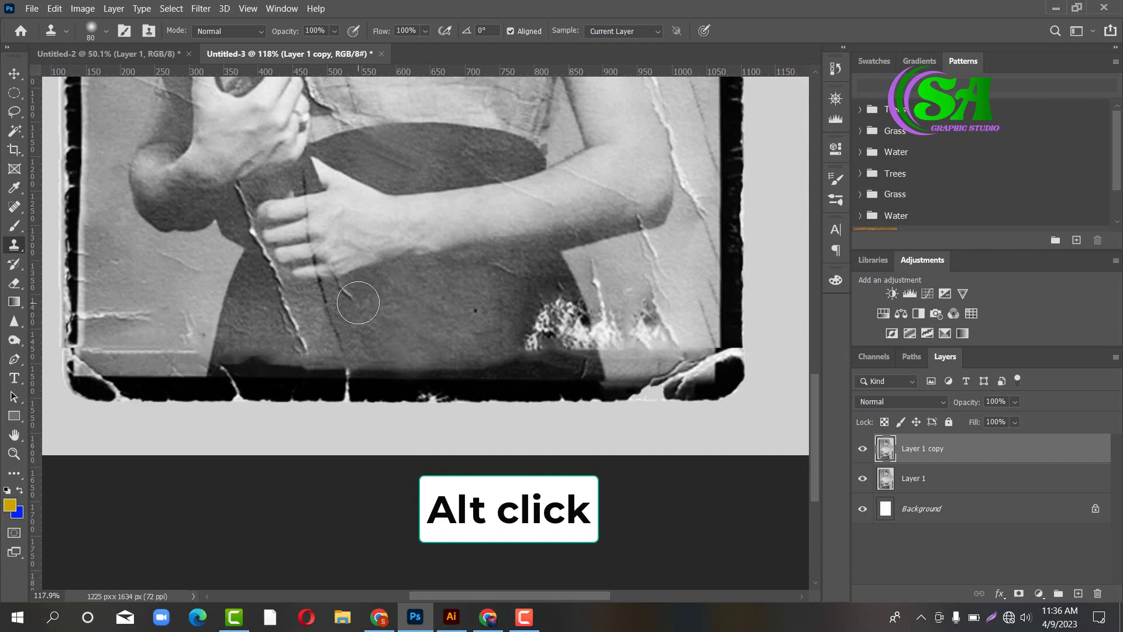
{"action": "left_click", "coordinate": [358, 302]}
{"action": "left_click", "coordinate": [500, 282]}
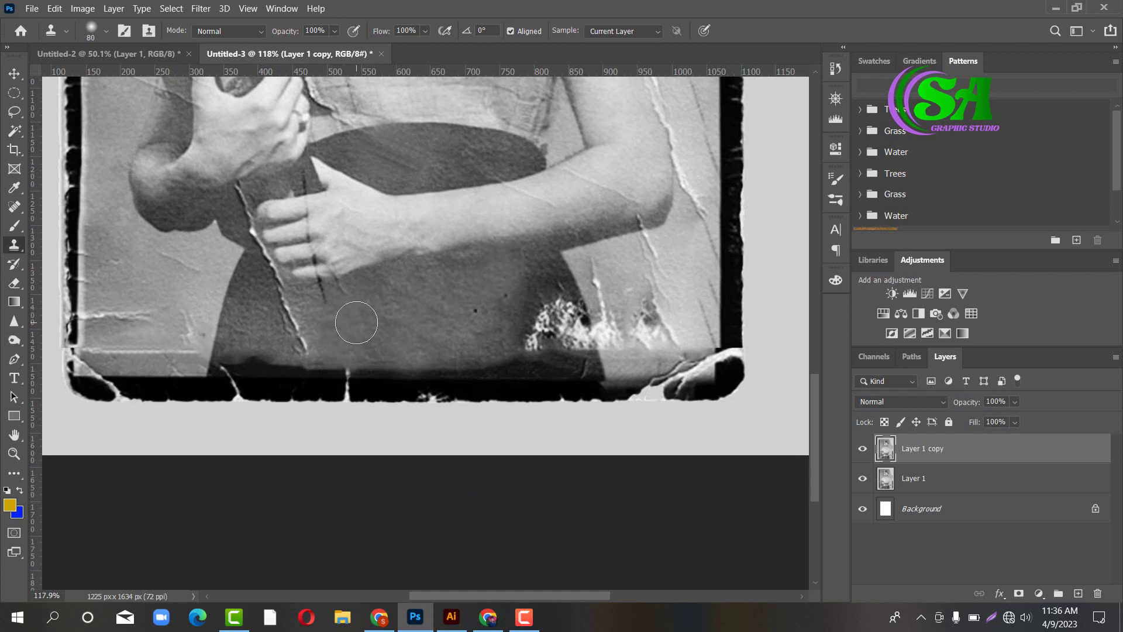
{"action": "left_click", "coordinate": [328, 300]}
{"action": "left_click", "coordinate": [344, 321], "text": "alt"}
{"action": "left_click_drag", "start_coordinate": [296, 325], "coordinate": [306, 337]}
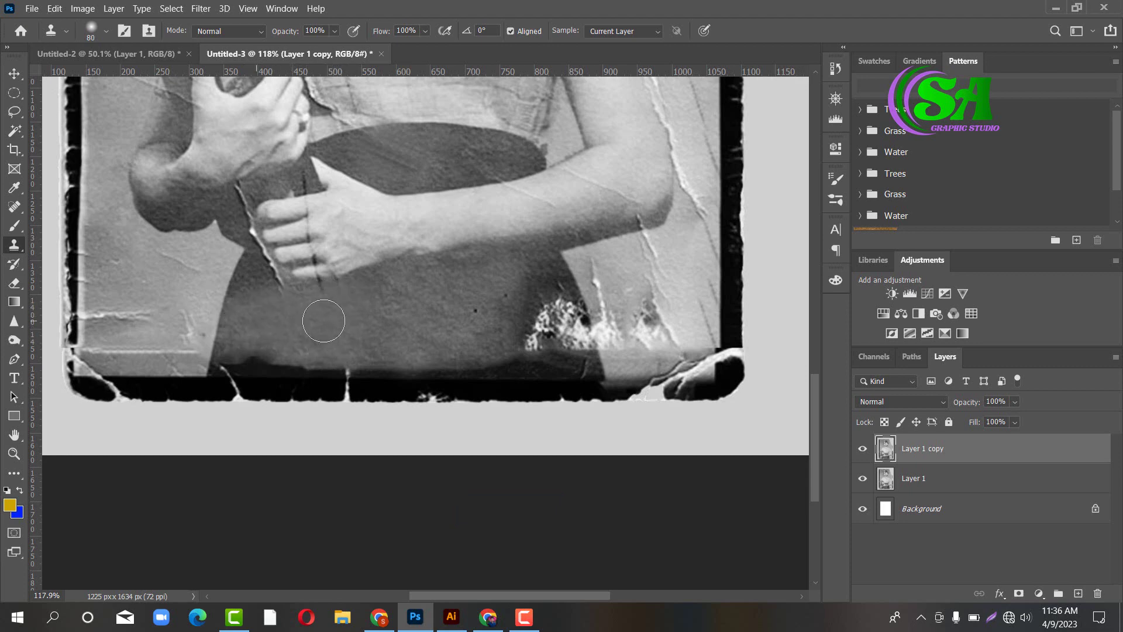
Even out the retouched patch of the dark waistband with cloned fabric texture.
{"action": "scroll", "coordinate": [330, 339], "scroll_direction": "up", "scroll_amount": 3}
{"action": "scroll", "coordinate": [338, 356], "scroll_direction": "up", "scroll_amount": 3}
{"action": "left_click", "coordinate": [387, 287], "text": "alt"}
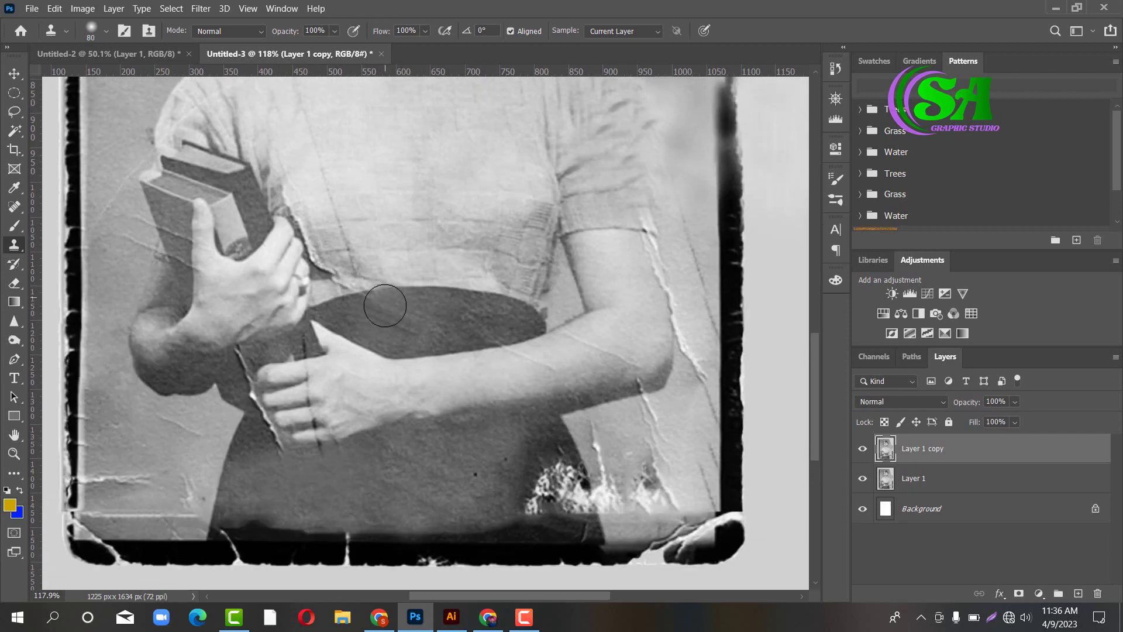
{"action": "left_click", "coordinate": [391, 323]}
{"action": "mouse_move", "coordinate": [425, 326]}
{"action": "left_mouse_down"}
{"action": "mouse_move", "coordinate": [400, 308]}
{"action": "mouse_move", "coordinate": [409, 327]}
{"action": "mouse_move", "coordinate": [380, 317]}
{"action": "mouse_move", "coordinate": [412, 336]}
{"action": "mouse_move", "coordinate": [450, 327]}
{"action": "mouse_move", "coordinate": [373, 314]}
{"action": "mouse_move", "coordinate": [449, 316]}
{"action": "left_mouse_up"}
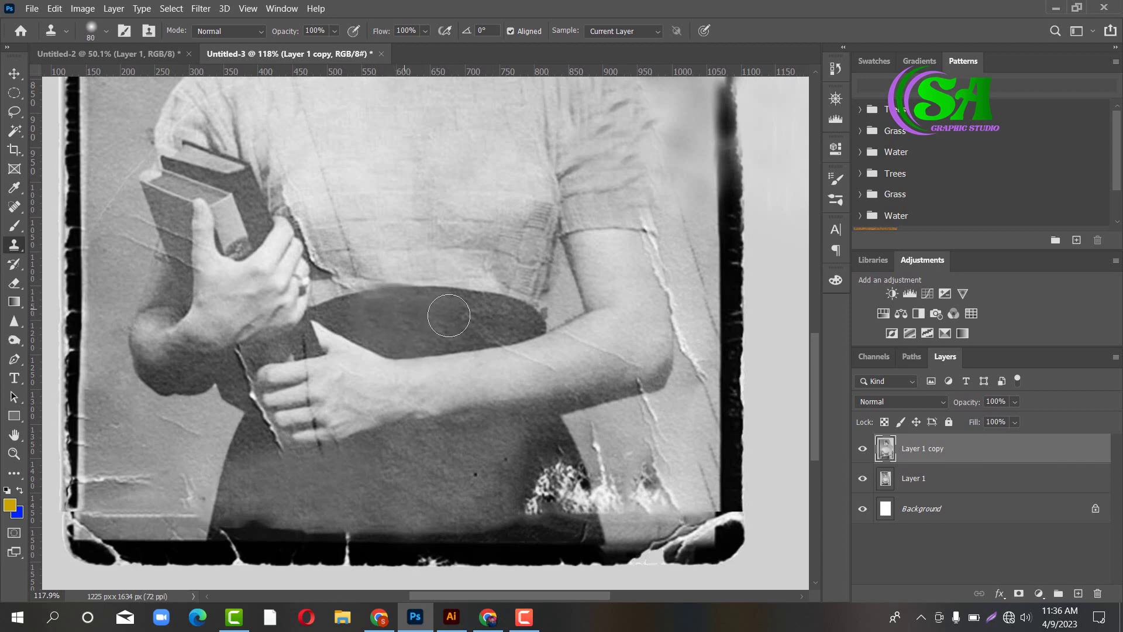
{"action": "left_click", "coordinate": [491, 335], "text": "alt"}
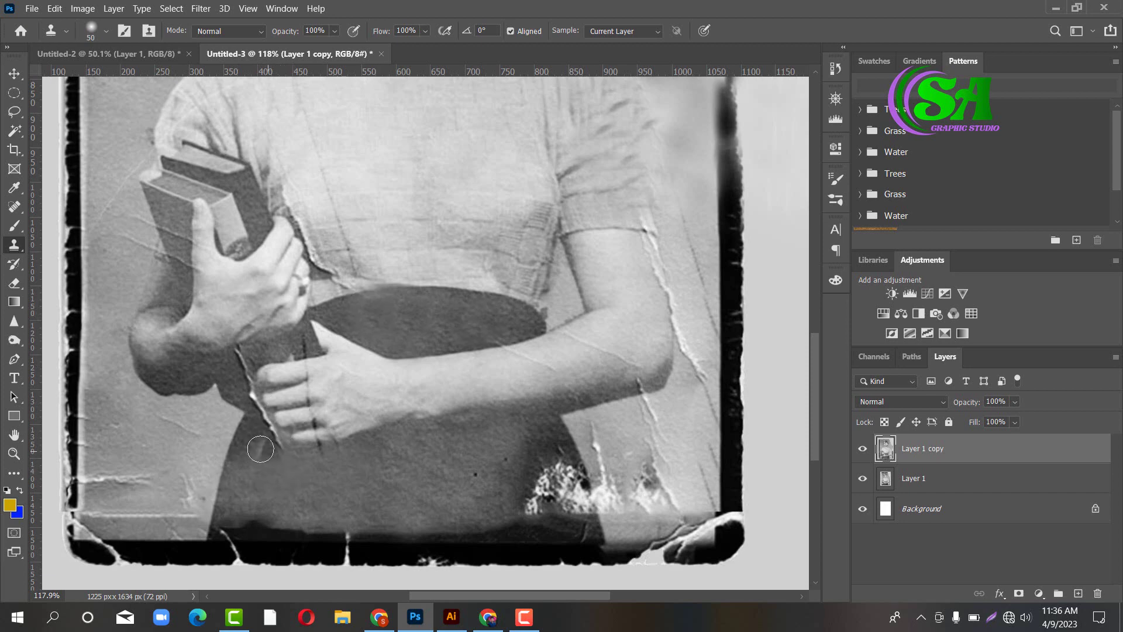
Reduce the clone brush size to 50 and remove the cracks on the lower book beside the fingers.
{"action": "key", "text": "bracketleft"}
{"action": "key", "text": "bracketleft"}
{"action": "key", "text": "bracketleft"}
{"action": "mouse_move", "coordinate": [273, 437]}
{"action": "left_mouse_down"}
{"action": "mouse_move", "coordinate": [259, 428]}
{"action": "mouse_move", "coordinate": [233, 371]}
{"action": "left_mouse_up"}
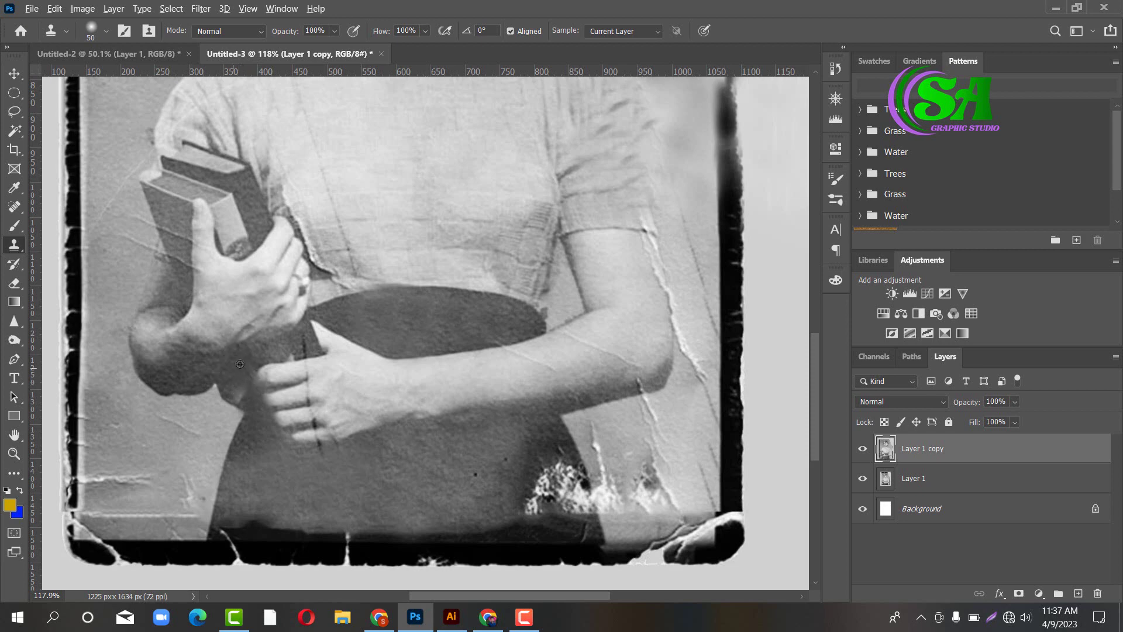
{"action": "left_click", "coordinate": [320, 339]}
{"action": "key", "text": "ctrl+z"}
{"action": "left_click", "coordinate": [292, 343], "text": "alt"}
Clone clean skin over the dark crack crossing the fingers of the lower hand, using a brush size of 40.
{"action": "left_click", "coordinate": [386, 367]}
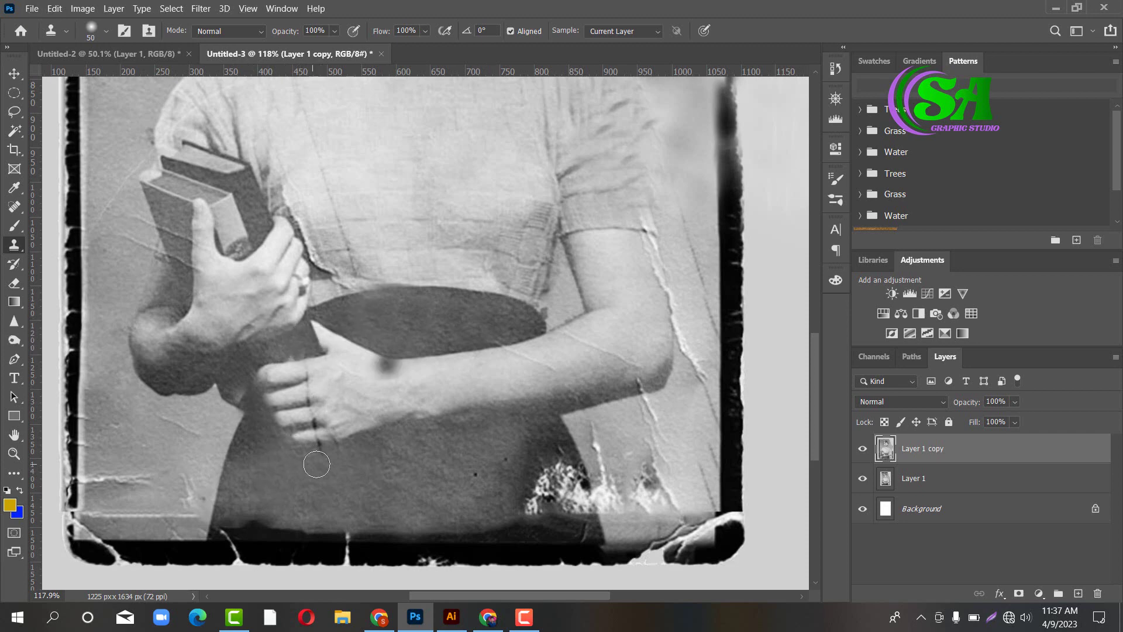
{"action": "key", "text": "ctrl+z"}
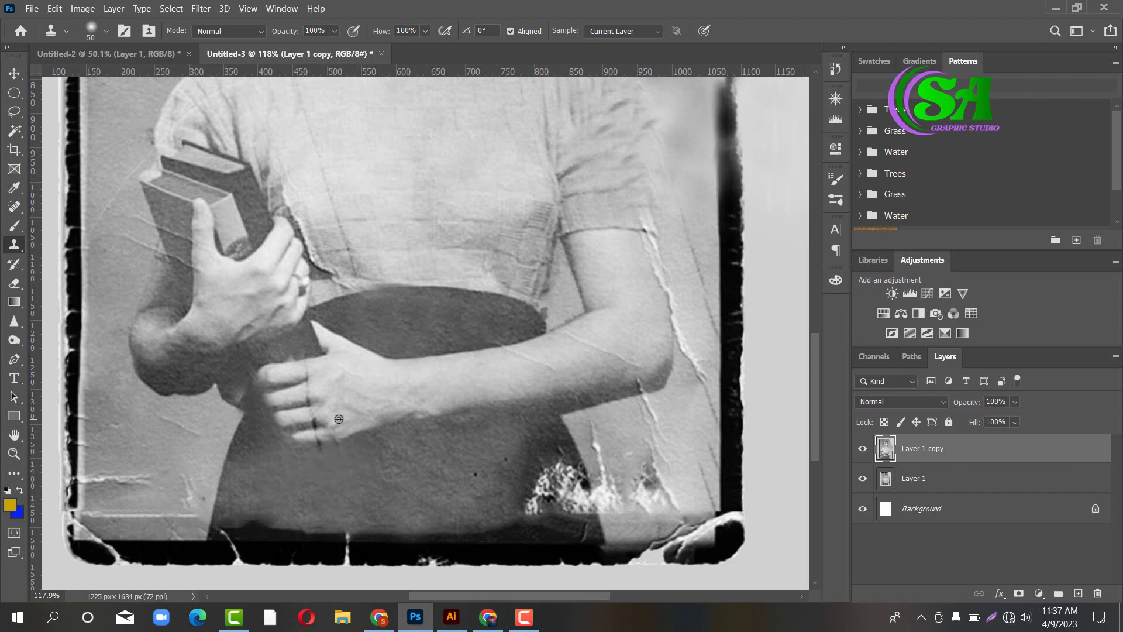
{"action": "left_click_drag", "start_coordinate": [314, 433], "coordinate": [316, 428]}
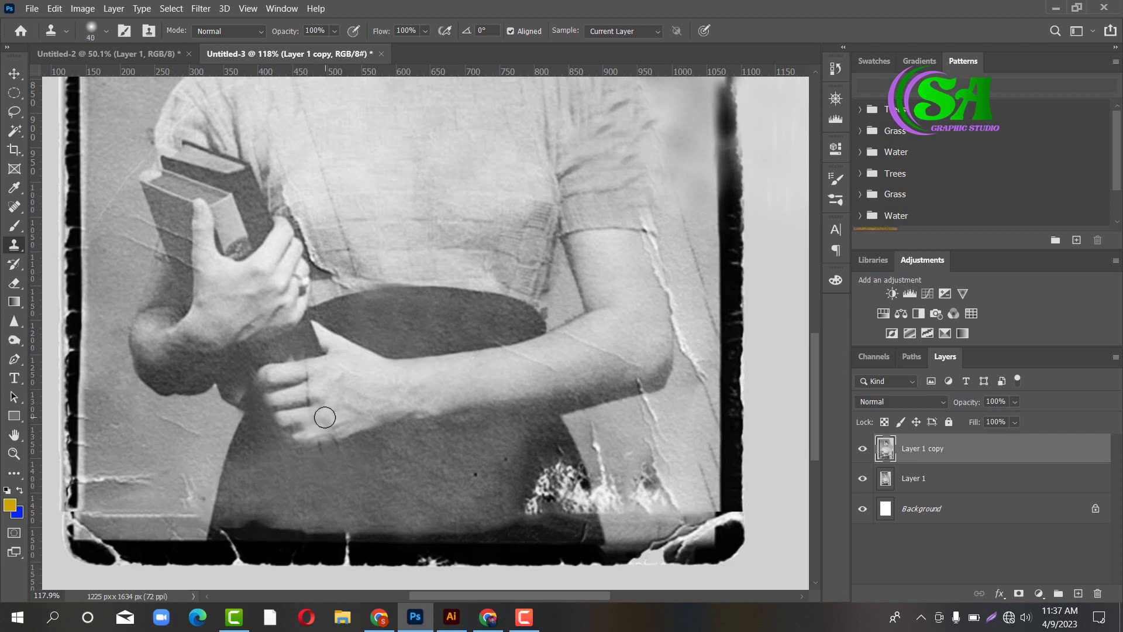
{"action": "left_click_drag", "start_coordinate": [309, 407], "coordinate": [306, 376]}
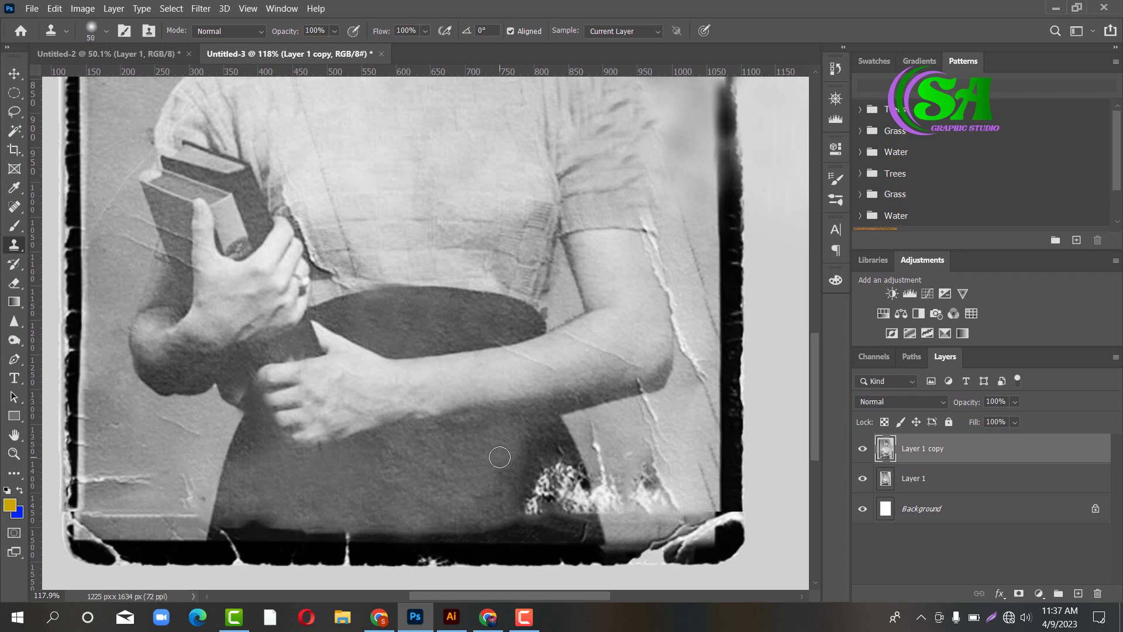
Enlarge the clone brush to 90 and cover the white damage on the right part of the skirt with skirt texture.
{"action": "left_click", "coordinate": [537, 441]}
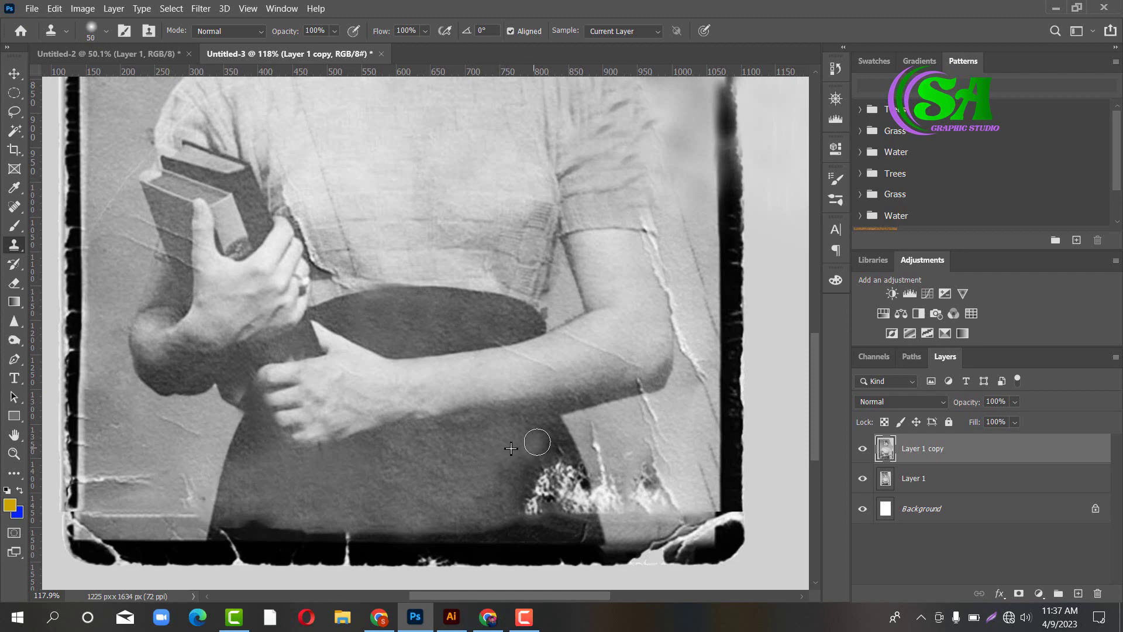
{"action": "left_click", "coordinate": [544, 439]}
{"action": "key", "text": "bracketright"}
{"action": "key", "text": "bracketright"}
{"action": "key", "text": "bracketright"}
{"action": "key", "text": "bracketright"}
{"action": "mouse_move", "coordinate": [526, 461]}
{"action": "left_mouse_down"}
{"action": "mouse_move", "coordinate": [544, 496]}
{"action": "mouse_move", "coordinate": [530, 501]}
{"action": "mouse_move", "coordinate": [556, 452]}
{"action": "mouse_move", "coordinate": [544, 454]}
{"action": "mouse_move", "coordinate": [569, 491]}
{"action": "mouse_move", "coordinate": [529, 487]}
{"action": "left_mouse_up"}
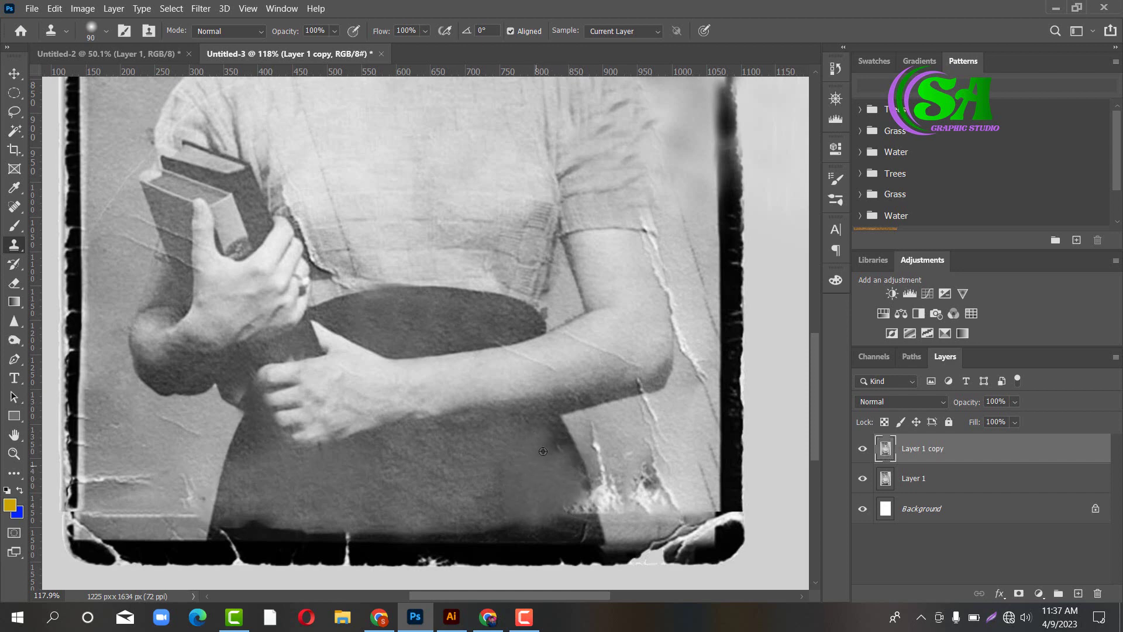
Blend the repaired right part of the skirt and rebuild its lower right edge with cloned texture.
{"action": "left_click", "coordinate": [543, 453], "text": "alt"}
{"action": "mouse_move", "coordinate": [551, 442]}
{"action": "left_mouse_down"}
{"action": "mouse_move", "coordinate": [492, 448]}
{"action": "mouse_move", "coordinate": [519, 450]}
{"action": "mouse_move", "coordinate": [515, 475]}
{"action": "left_mouse_up"}
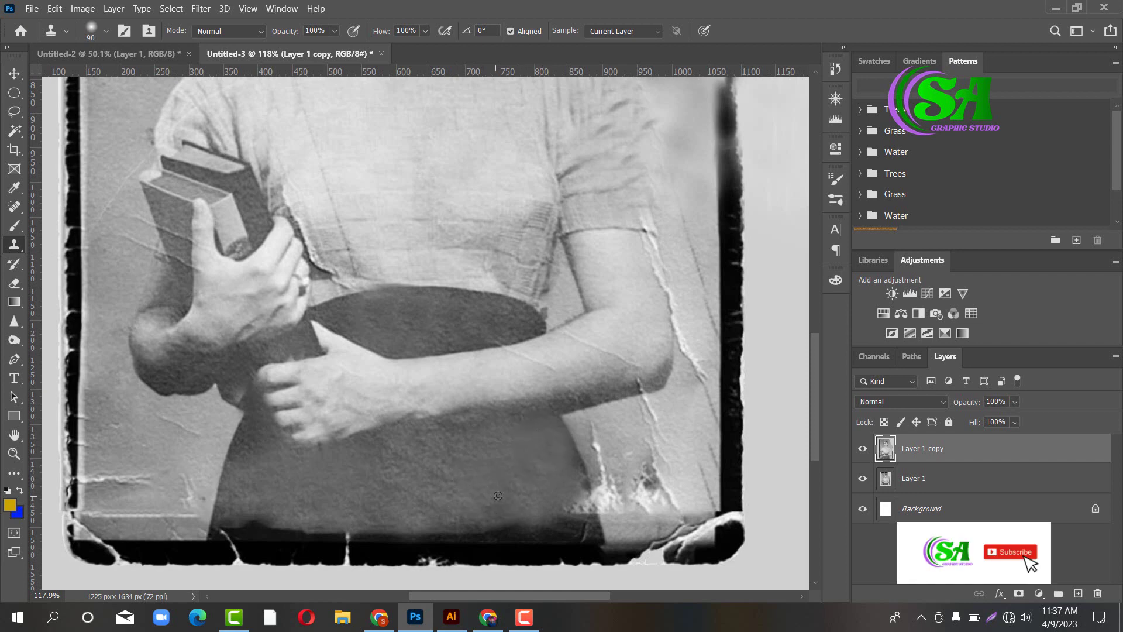
{"action": "mouse_move", "coordinate": [553, 502]}
{"action": "left_mouse_down"}
{"action": "mouse_move", "coordinate": [585, 511]}
{"action": "mouse_move", "coordinate": [563, 477]}
{"action": "left_mouse_up"}
{"action": "left_click", "coordinate": [566, 517], "text": "alt"}
{"action": "left_click", "coordinate": [520, 504]}
{"action": "left_click", "coordinate": [532, 509], "text": "alt"}
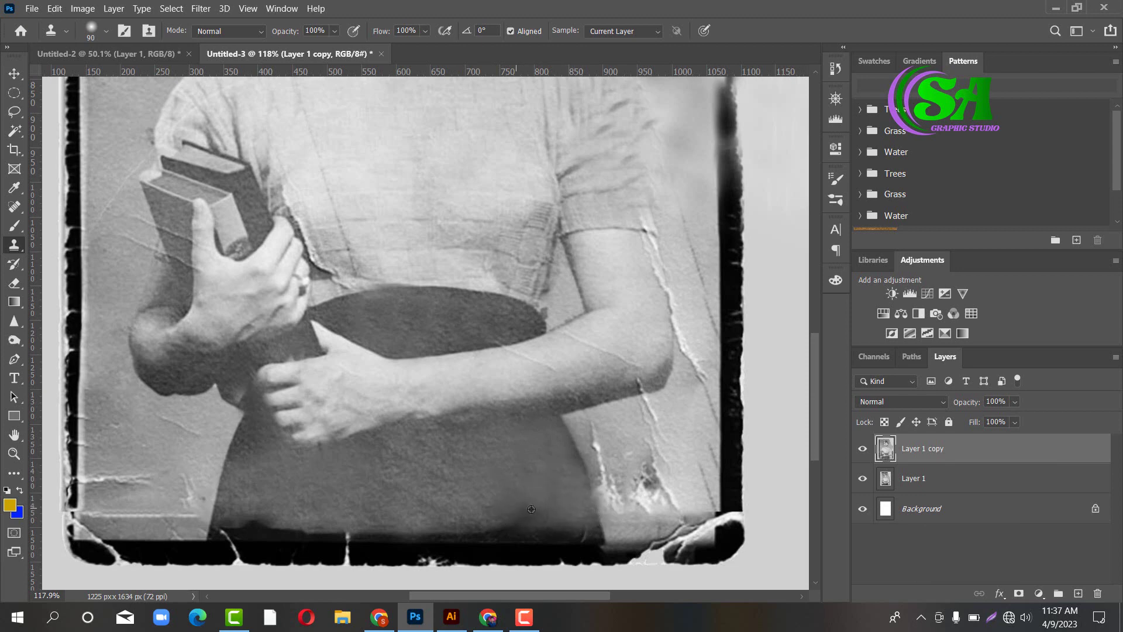
Clone skirt texture over the discoloured band at the skirt's lower right and smooth the surrounding fabric.
{"action": "left_click", "coordinate": [491, 504], "text": "alt"}
{"action": "mouse_move", "coordinate": [536, 528]}
{"action": "left_mouse_down"}
{"action": "mouse_move", "coordinate": [483, 522]}
{"action": "mouse_move", "coordinate": [517, 524]}
{"action": "mouse_move", "coordinate": [499, 515]}
{"action": "left_mouse_up"}
{"action": "left_click", "coordinate": [422, 467], "text": "alt"}
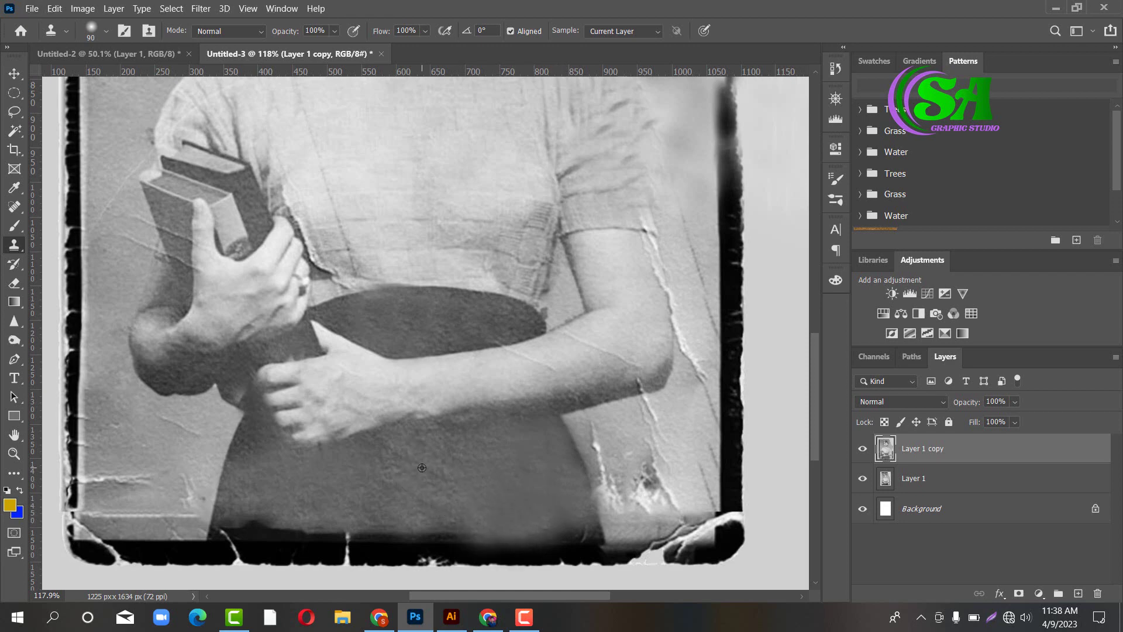
{"action": "mouse_move", "coordinate": [575, 500]}
{"action": "left_mouse_down"}
{"action": "mouse_move", "coordinate": [532, 501]}
{"action": "mouse_move", "coordinate": [531, 476]}
{"action": "mouse_move", "coordinate": [521, 474]}
{"action": "mouse_move", "coordinate": [490, 493]}
{"action": "left_mouse_up"}
{"action": "left_click", "coordinate": [439, 469], "text": "alt"}
{"action": "left_click_drag", "start_coordinate": [498, 503], "coordinate": [508, 516]}
{"action": "mouse_move", "coordinate": [519, 509]}
{"action": "left_mouse_down"}
{"action": "mouse_move", "coordinate": [531, 460]}
{"action": "mouse_move", "coordinate": [496, 450]}
{"action": "mouse_move", "coordinate": [504, 460]}
{"action": "mouse_move", "coordinate": [541, 444]}
{"action": "left_mouse_up"}
{"action": "left_click", "coordinate": [467, 471], "text": "alt"}
Reduce the clone brush size to 50 and remove the cracks in the blouse beside the books and upper hand.
{"action": "scroll", "coordinate": [419, 474], "scroll_direction": "up", "scroll_amount": 3}
{"action": "scroll", "coordinate": [416, 469], "scroll_direction": "up", "scroll_amount": 3}
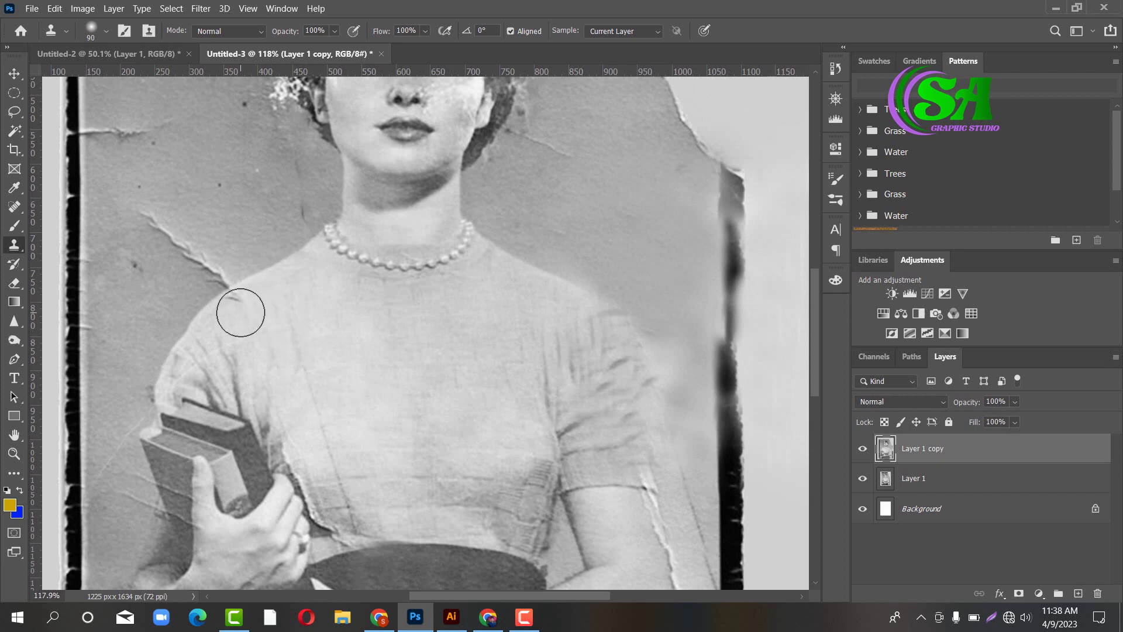
{"action": "scroll", "coordinate": [354, 337], "scroll_direction": "down", "scroll_amount": 4}
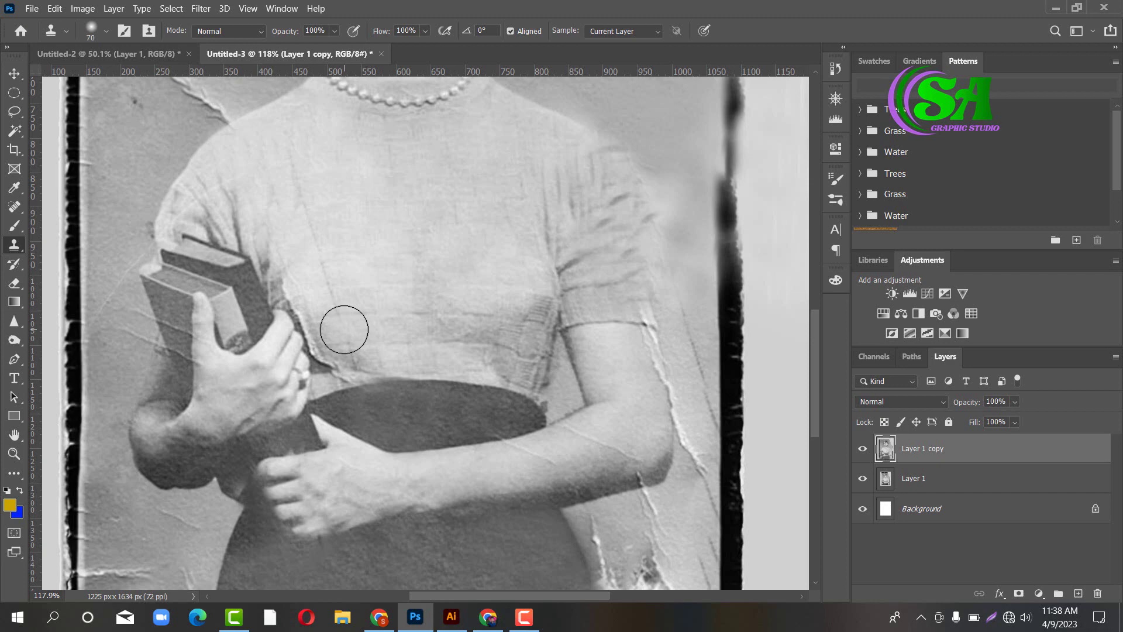
{"action": "key", "text": "bracketleft"}
{"action": "key", "text": "bracketleft"}
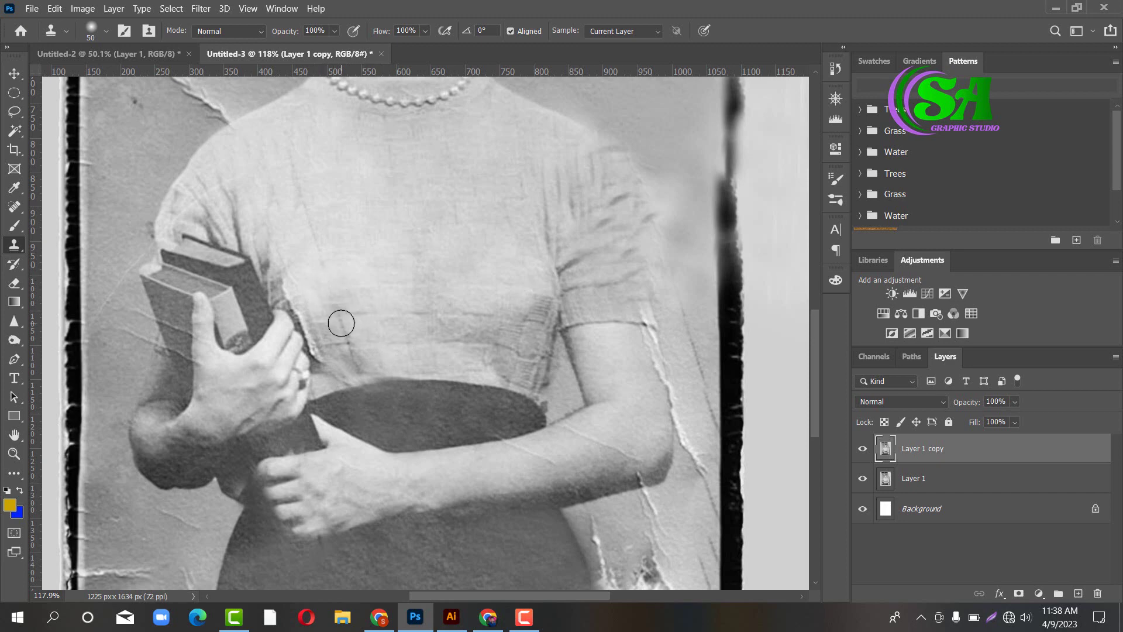
{"action": "left_click_drag", "start_coordinate": [341, 323], "coordinate": [354, 360]}
{"action": "left_click", "coordinate": [331, 272], "text": "alt"}
{"action": "left_click_drag", "start_coordinate": [316, 244], "coordinate": [308, 218]}
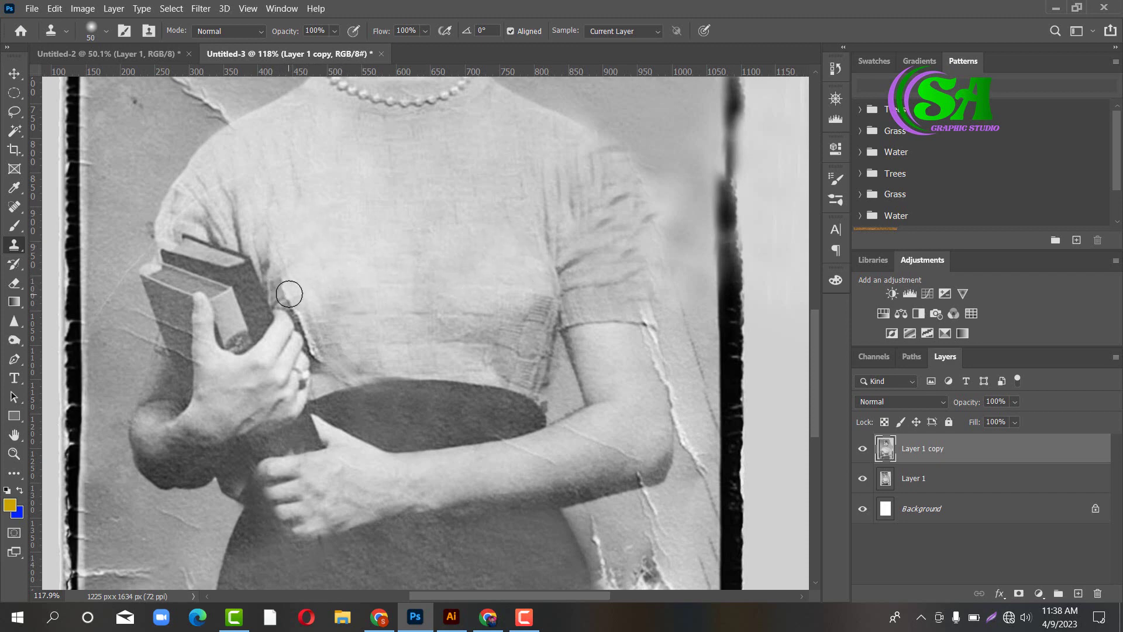
{"action": "mouse_move", "coordinate": [289, 293]}
{"action": "left_mouse_down"}
{"action": "mouse_move", "coordinate": [313, 292]}
{"action": "mouse_move", "coordinate": [300, 321]}
{"action": "mouse_move", "coordinate": [312, 346]}
{"action": "mouse_move", "coordinate": [283, 279]}
{"action": "left_mouse_up"}
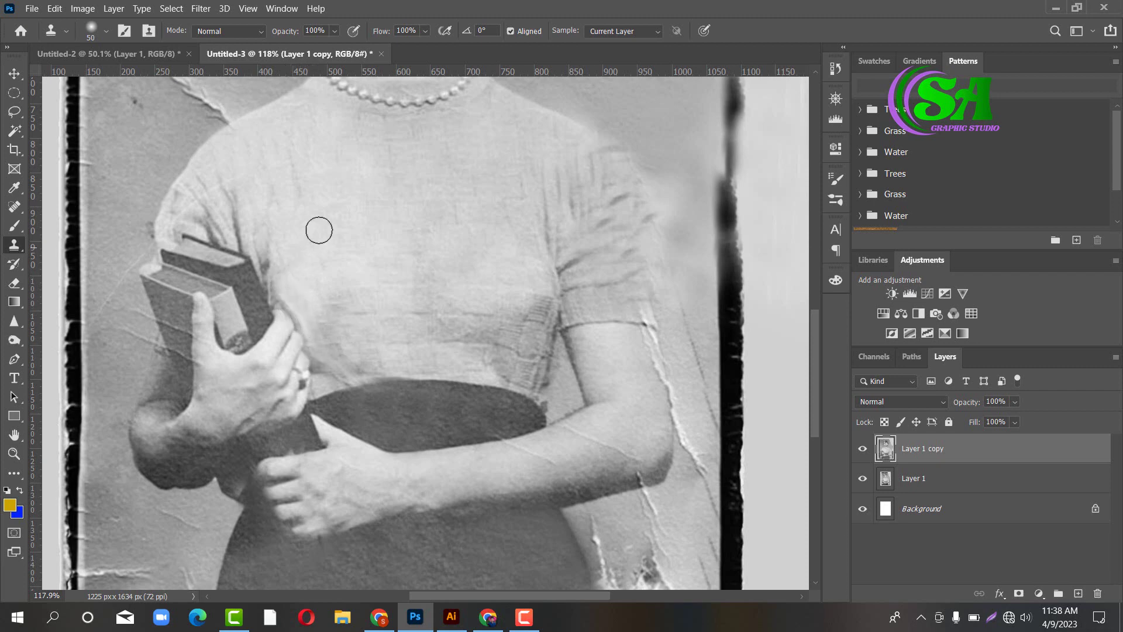
Clone out the white crack on the upper arm beneath the sleeve and the crease marks in that sleeve.
{"action": "scroll", "coordinate": [319, 230], "scroll_direction": "up", "scroll_amount": 2}
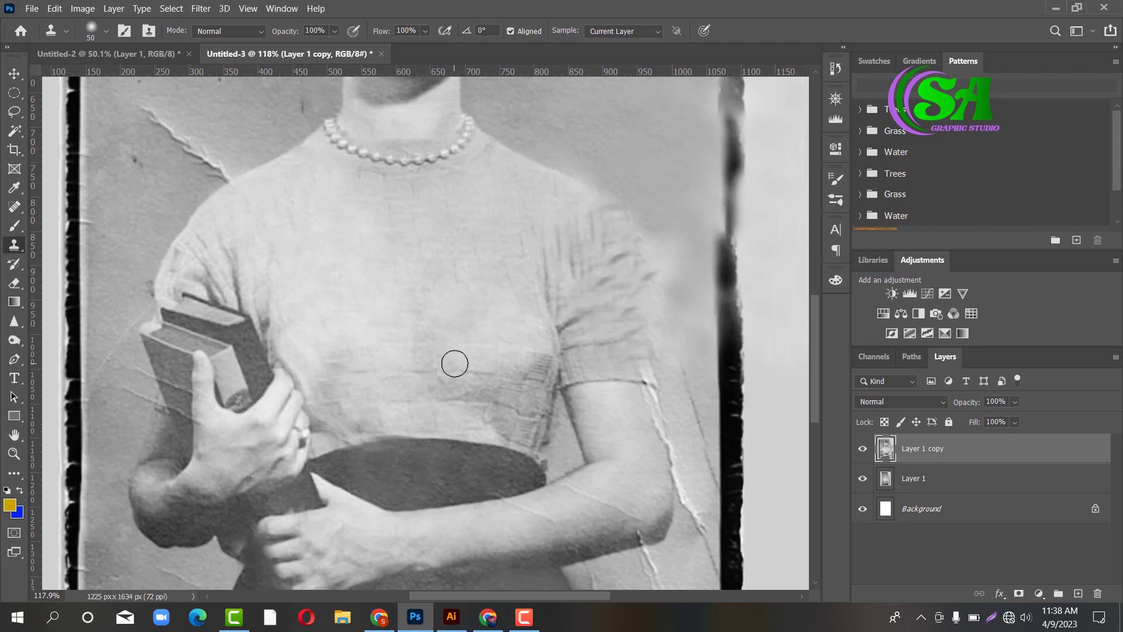
{"action": "scroll", "coordinate": [454, 363], "scroll_direction": "up", "scroll_amount": 2}
{"action": "scroll", "coordinate": [621, 471], "scroll_direction": "down", "scroll_amount": 3}
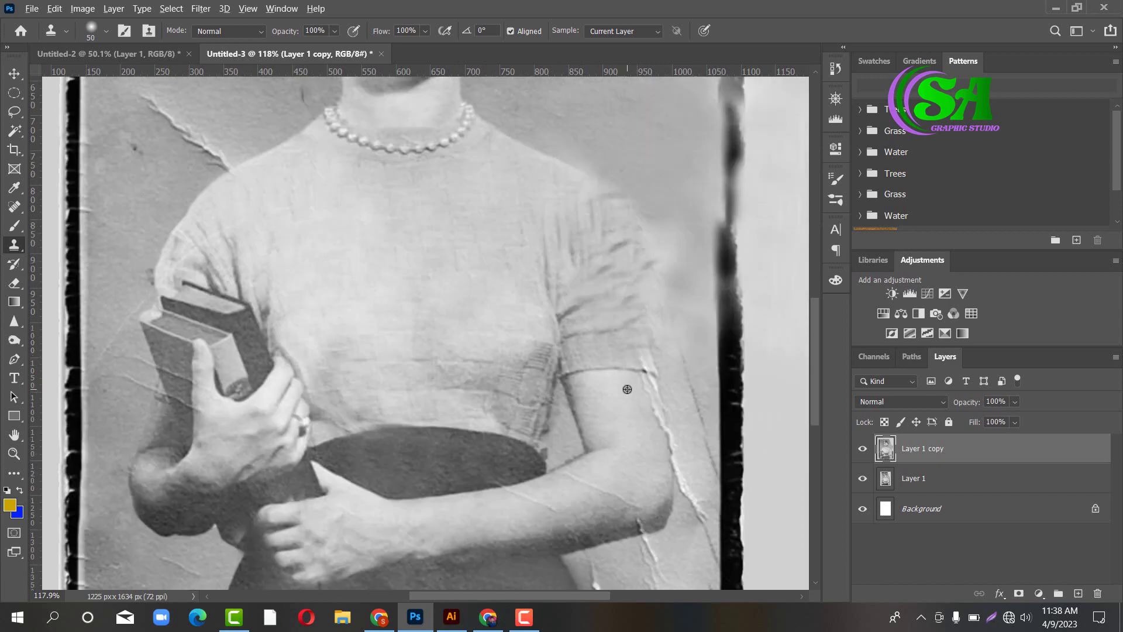
{"action": "mouse_move", "coordinate": [640, 389]}
{"action": "left_mouse_down"}
{"action": "mouse_move", "coordinate": [663, 443]}
{"action": "mouse_move", "coordinate": [646, 418]}
{"action": "mouse_move", "coordinate": [666, 465]}
{"action": "mouse_move", "coordinate": [638, 382]}
{"action": "left_mouse_up"}
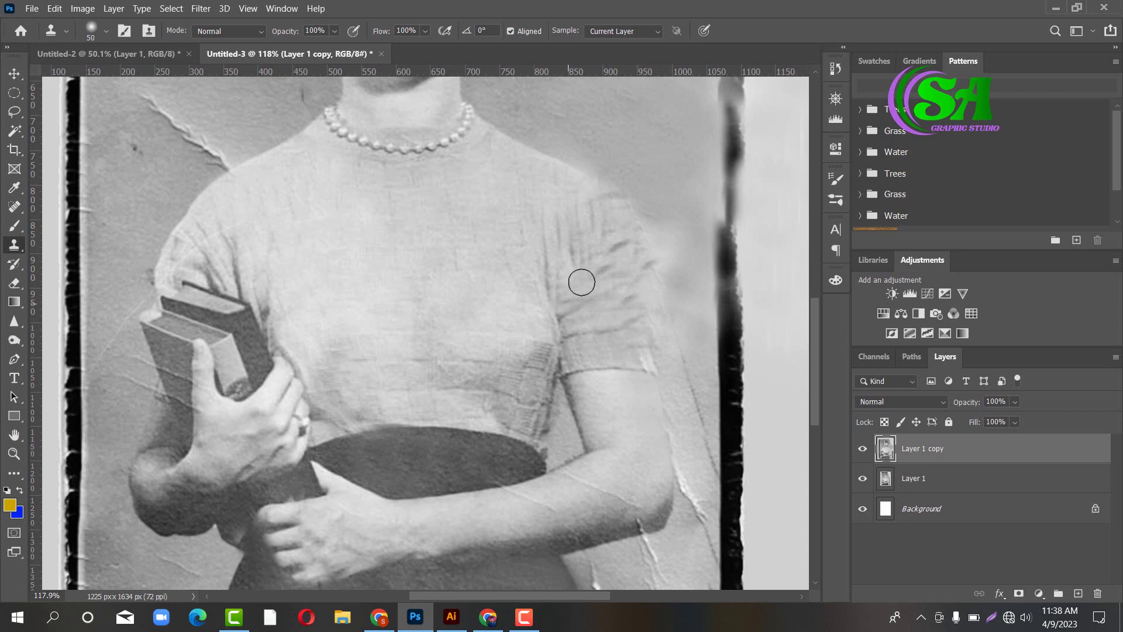
{"action": "left_click_drag", "start_coordinate": [602, 271], "coordinate": [607, 283]}
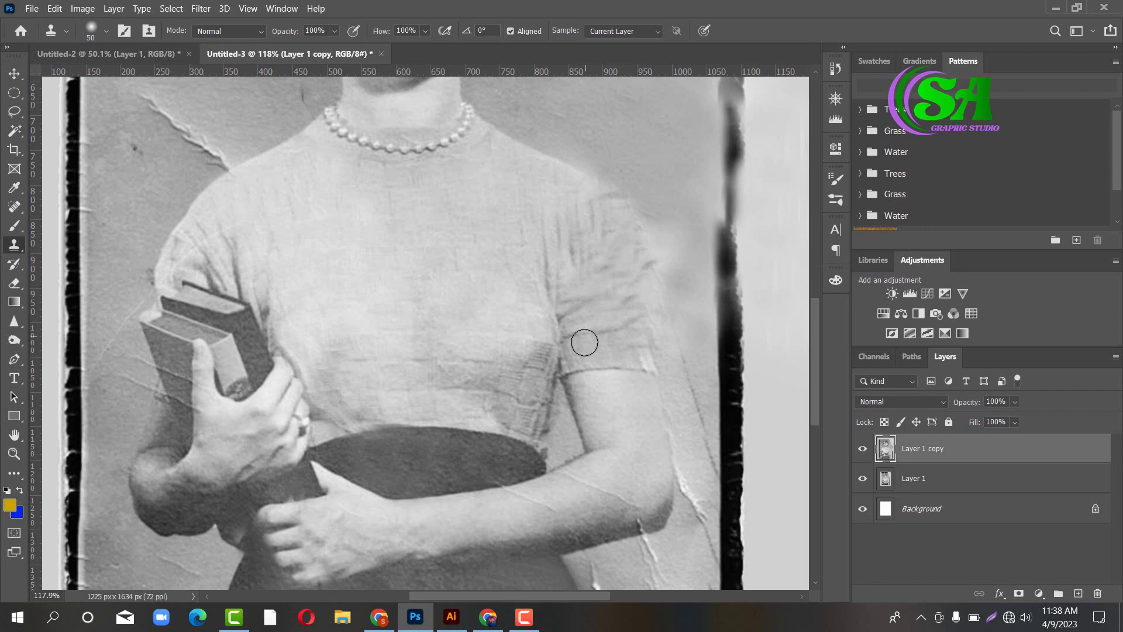
Examine the repaired blouse, arms and skirt and the remaining damage around the face and hair.
{"action": "scroll", "coordinate": [348, 324], "scroll_direction": "down", "scroll_amount": 3}
{"action": "scroll", "coordinate": [347, 324], "scroll_direction": "down", "scroll_amount": 2}
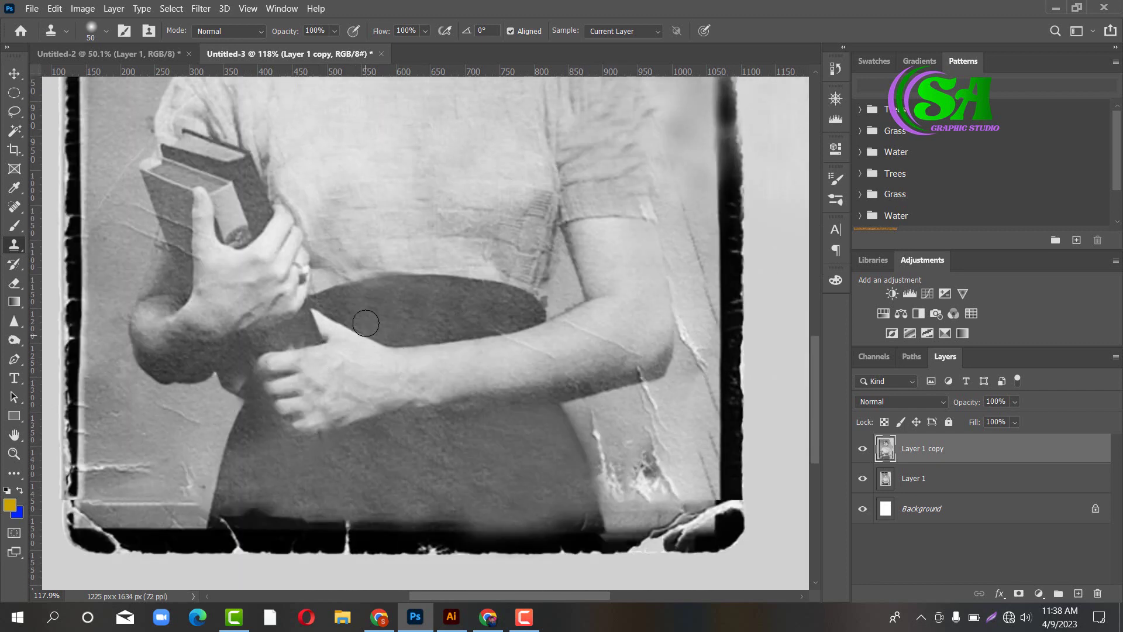
{"action": "scroll", "coordinate": [431, 319], "scroll_direction": "up", "scroll_amount": 1}
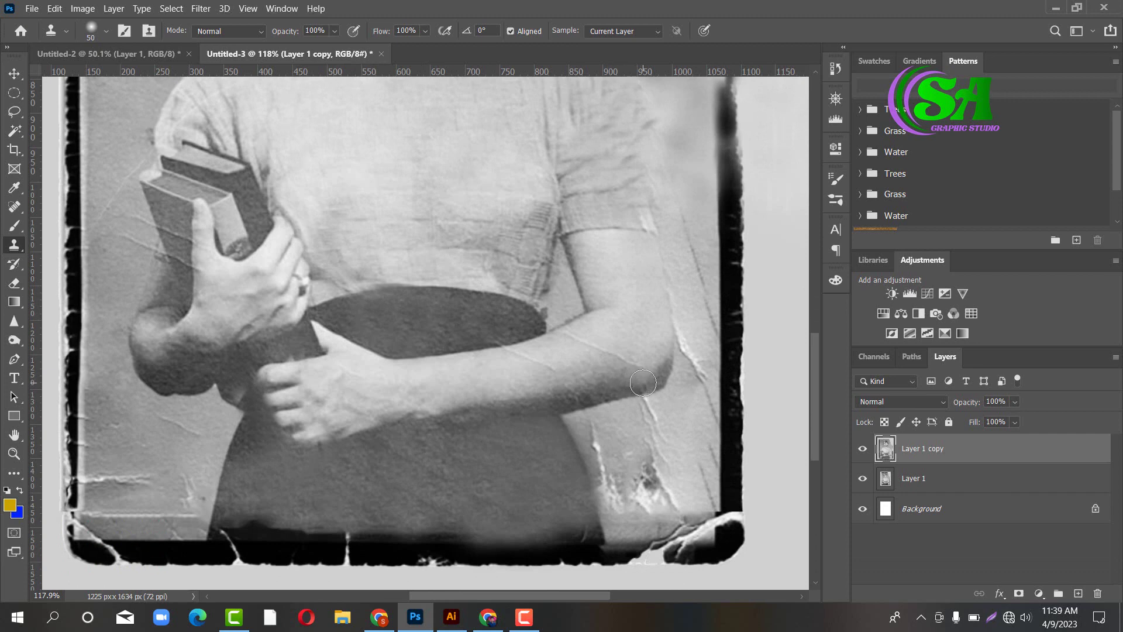
{"action": "scroll", "coordinate": [597, 293], "scroll_direction": "up", "scroll_amount": 5}
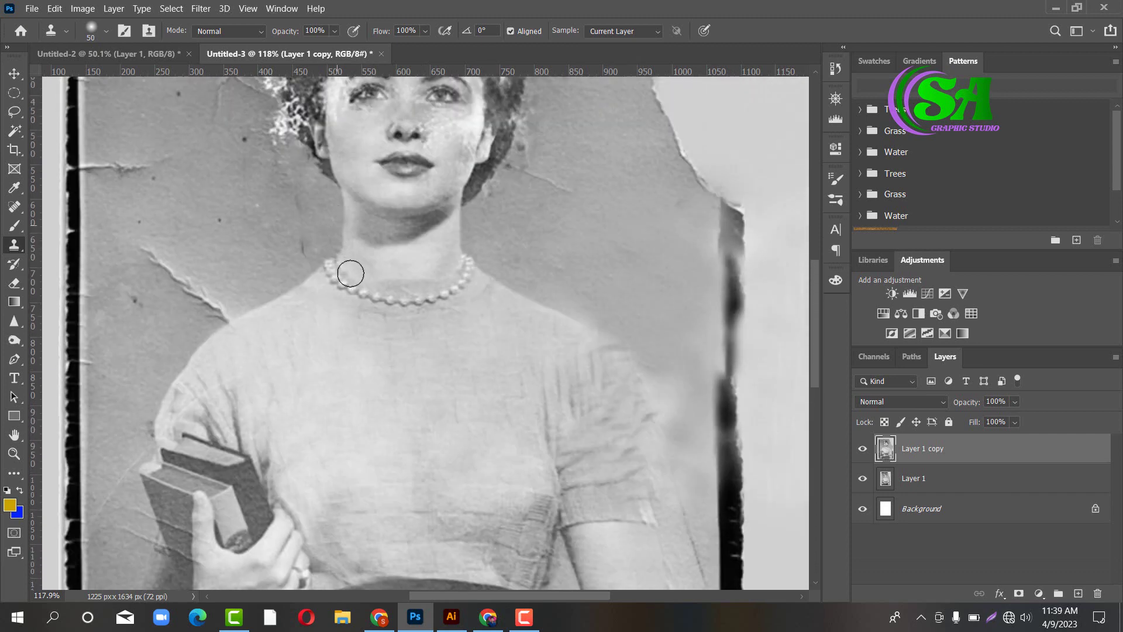
{"action": "scroll", "coordinate": [375, 279], "scroll_direction": "up", "scroll_amount": 2}
{"action": "scroll", "coordinate": [404, 293], "scroll_direction": "down", "scroll_amount": 2}
{"action": "scroll", "coordinate": [413, 303], "scroll_direction": "down", "scroll_amount": 3}
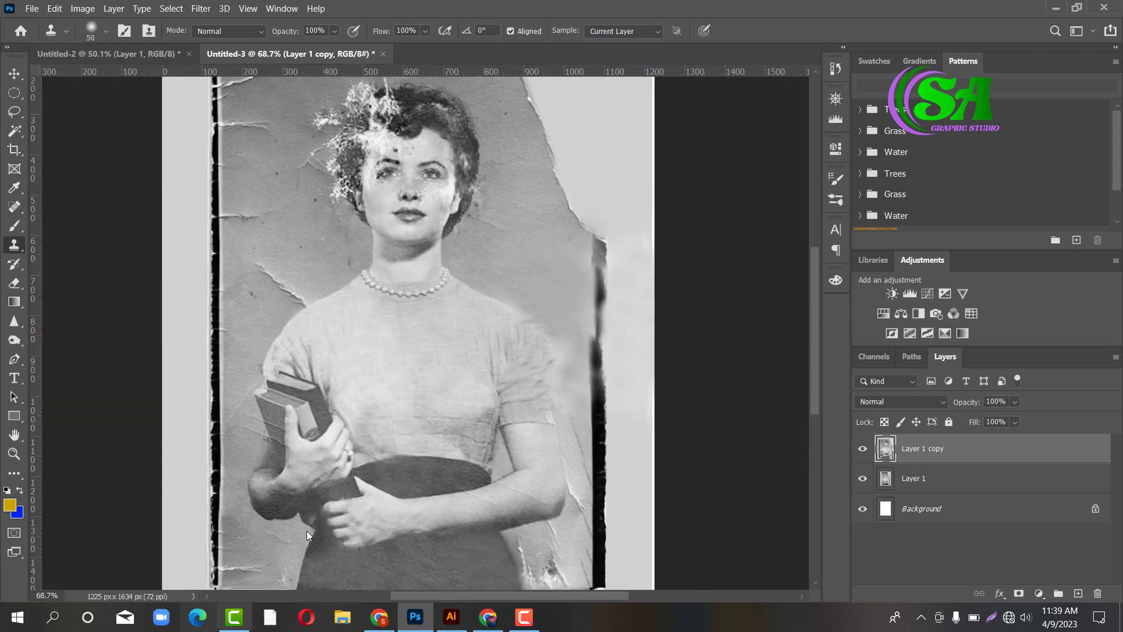
{"action": "scroll", "coordinate": [351, 472], "scroll_direction": "down", "scroll_amount": 2}
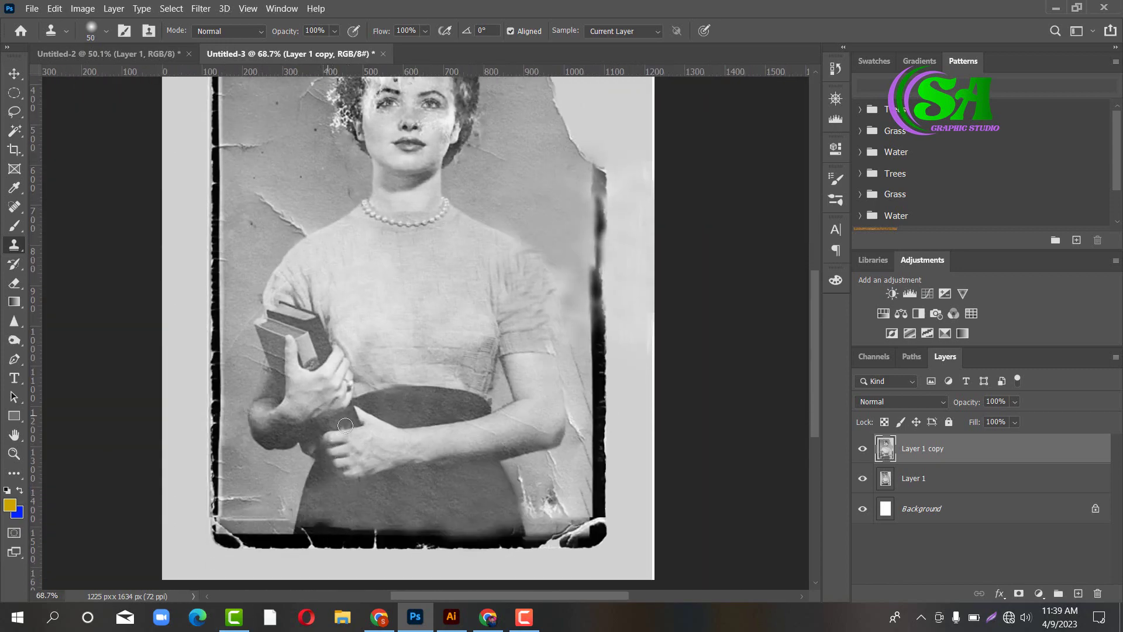
{"action": "scroll", "coordinate": [346, 425], "scroll_direction": "up", "scroll_amount": 2}
{"action": "scroll", "coordinate": [349, 365], "scroll_direction": "up", "scroll_amount": 3}
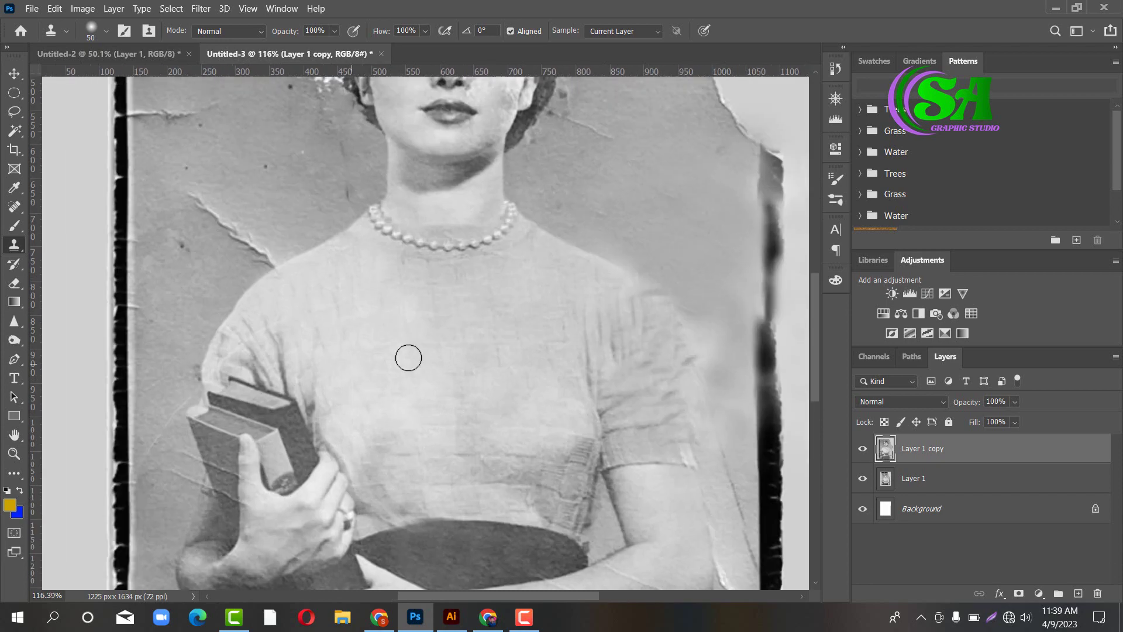
{"action": "scroll", "coordinate": [398, 342], "scroll_direction": "up", "scroll_amount": 5}
{"action": "scroll", "coordinate": [372, 359], "scroll_direction": "up", "scroll_amount": 2}
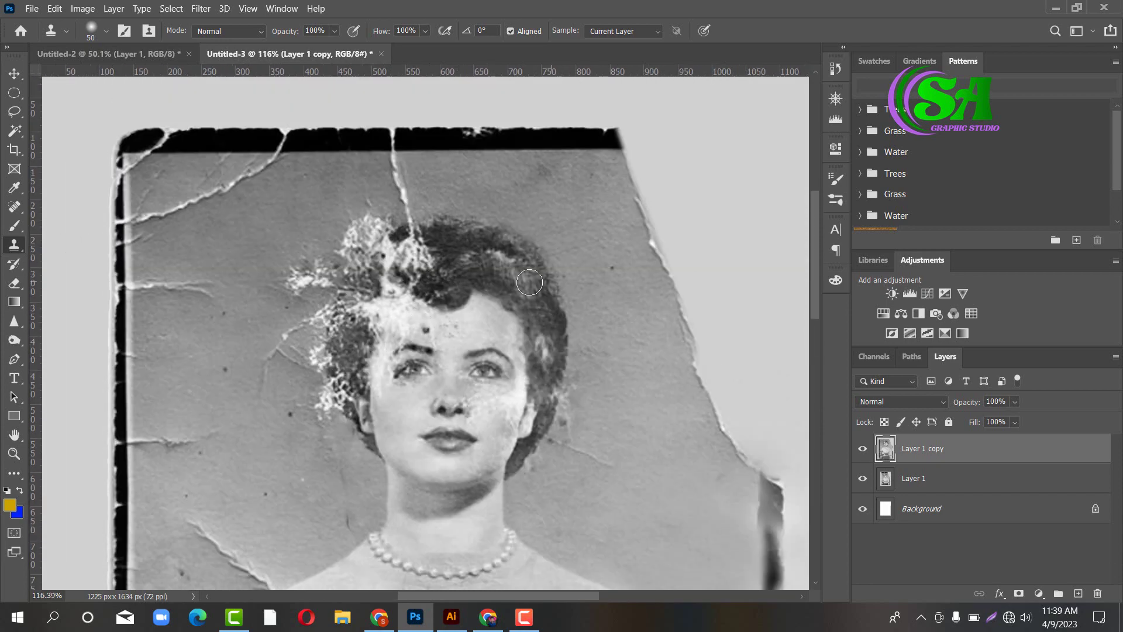
With the Pen tool in Path mode, trace the outer edge of the undamaged right half of the hair down to the nape.
{"action": "left_click", "coordinate": [13, 357]}
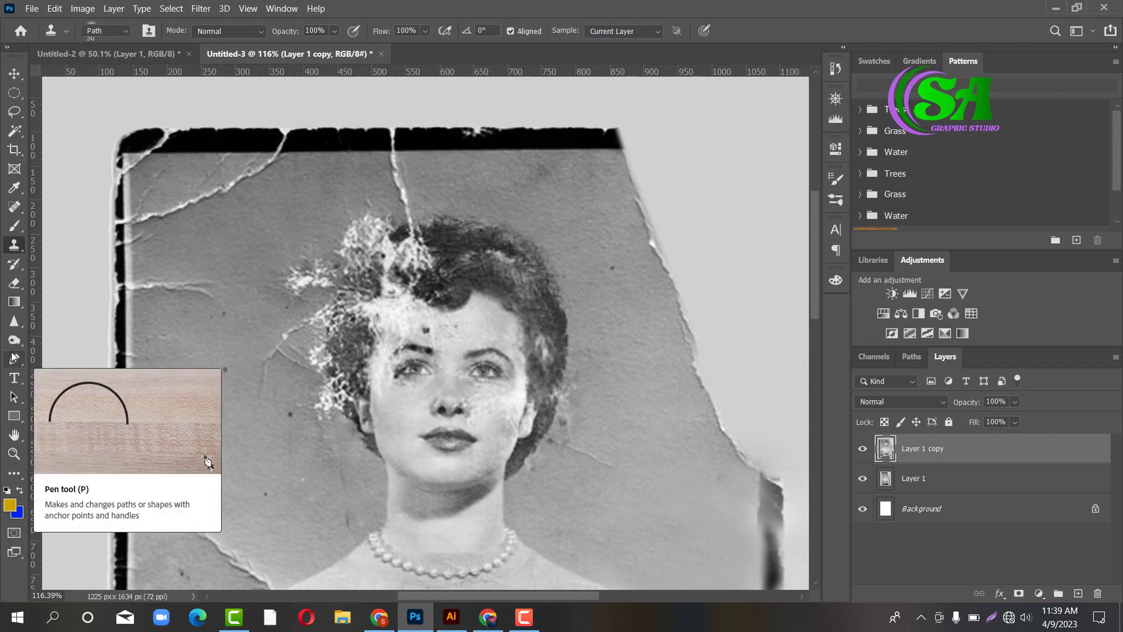
{"action": "right_click", "coordinate": [13, 359]}
{"action": "left_click", "coordinate": [91, 359]}
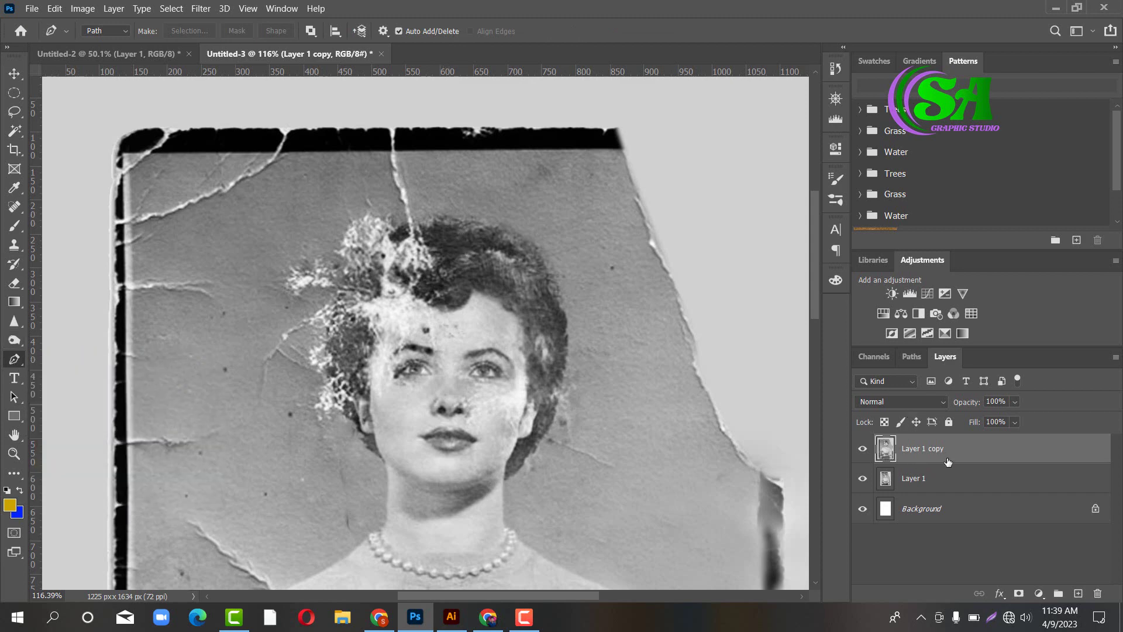
{"action": "left_click", "coordinate": [122, 32]}
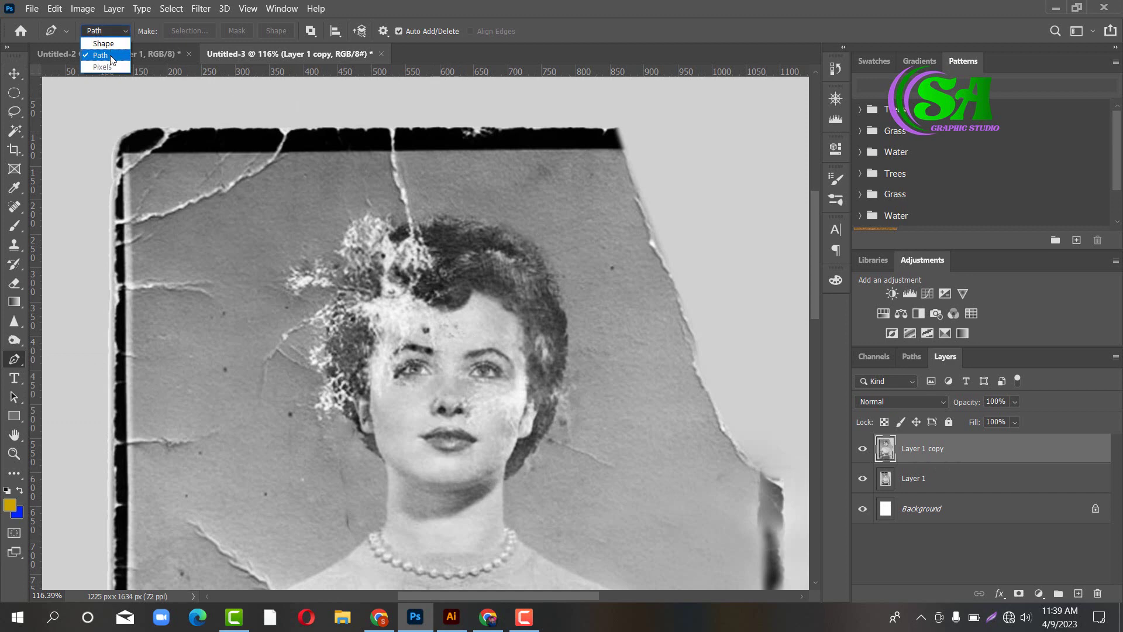
{"action": "left_click", "coordinate": [112, 59]}
{"action": "left_click", "coordinate": [443, 306]}
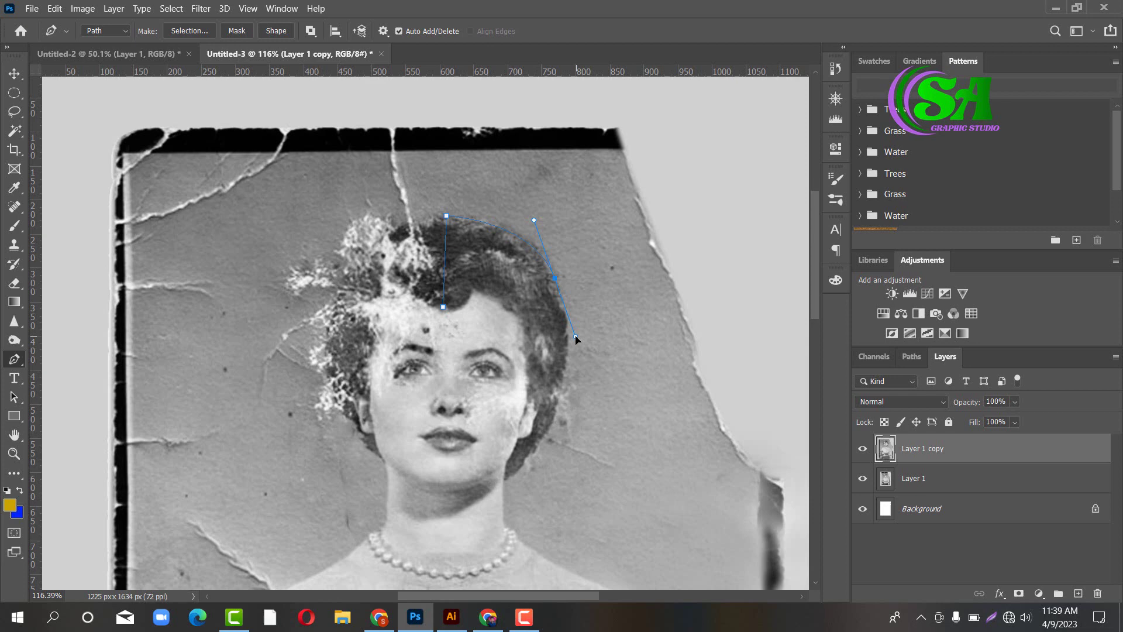
{"action": "scroll", "coordinate": [576, 338], "scroll_direction": "down", "scroll_amount": 3}
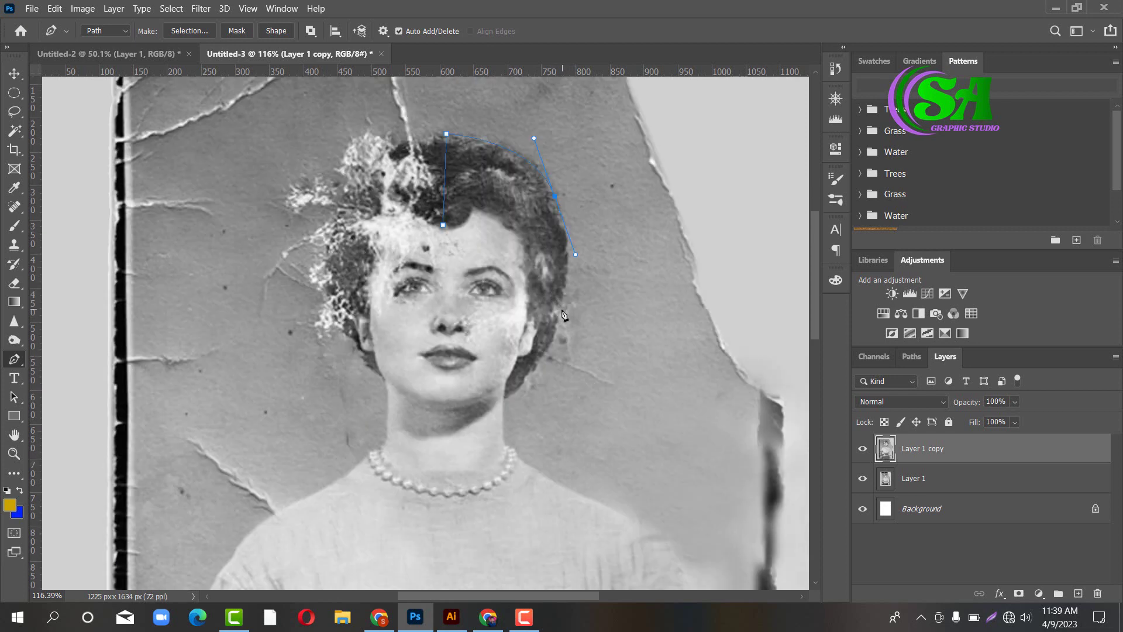
{"action": "scroll", "coordinate": [544, 354], "scroll_direction": "down", "scroll_amount": 1}
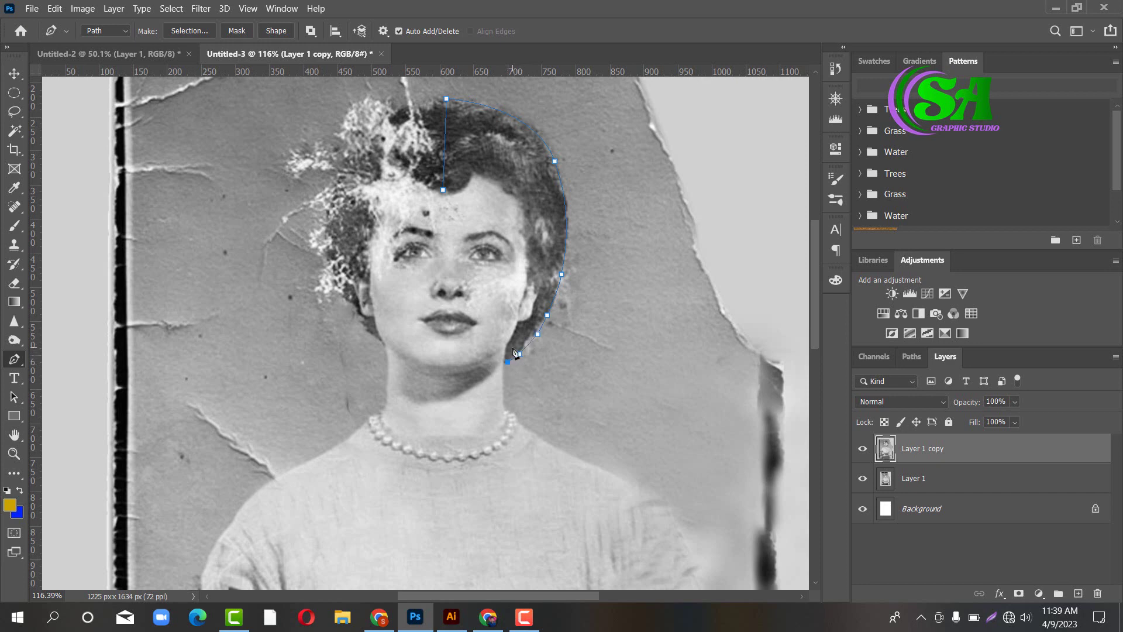
Continue the hair path upward from the nape along the jaw and around the ear to the temple.
{"action": "scroll", "coordinate": [515, 351], "scroll_direction": "up", "scroll_amount": 5}
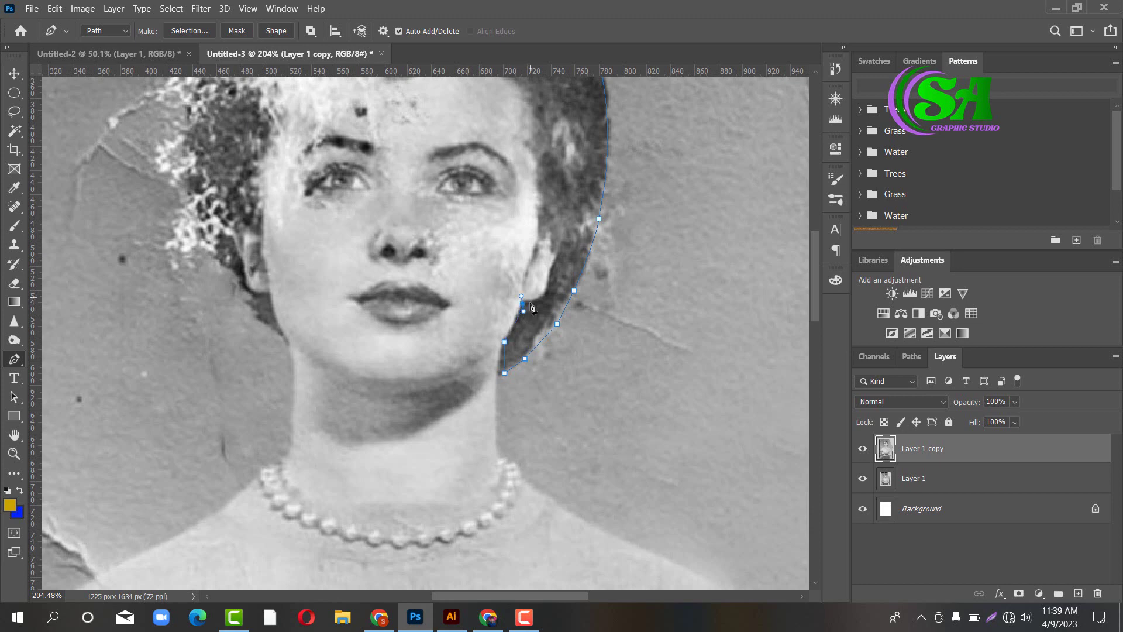
{"action": "key", "text": "ctrl+z"}
{"action": "left_click", "coordinate": [522, 304], "text": "alt"}
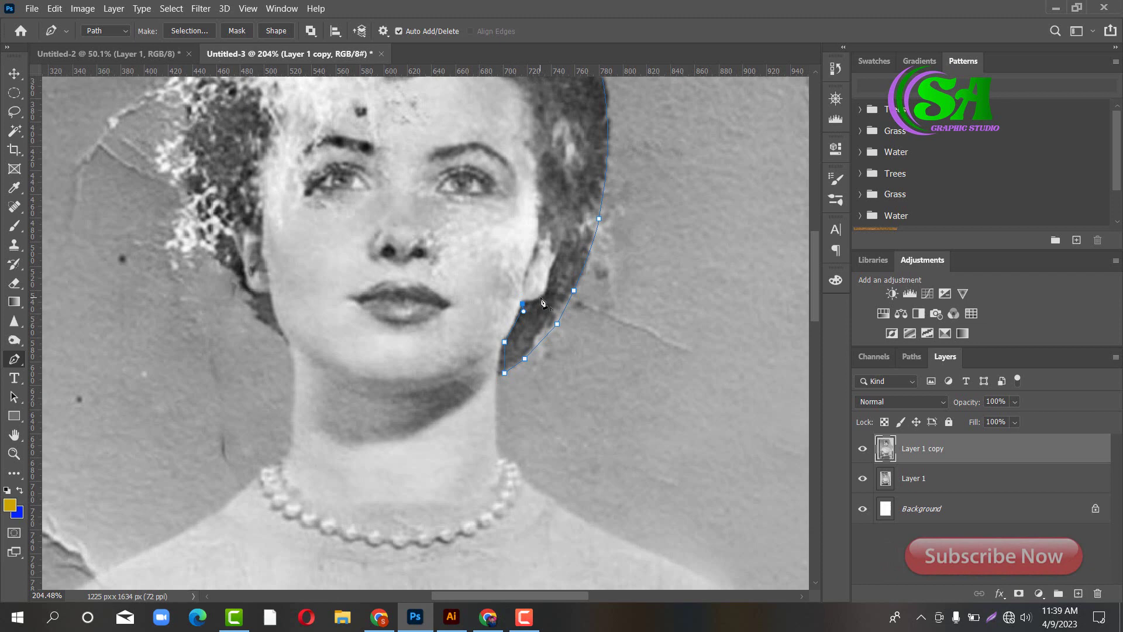
{"action": "left_click_drag", "start_coordinate": [546, 294], "coordinate": [551, 287]}
{"action": "left_click", "coordinate": [551, 273]}
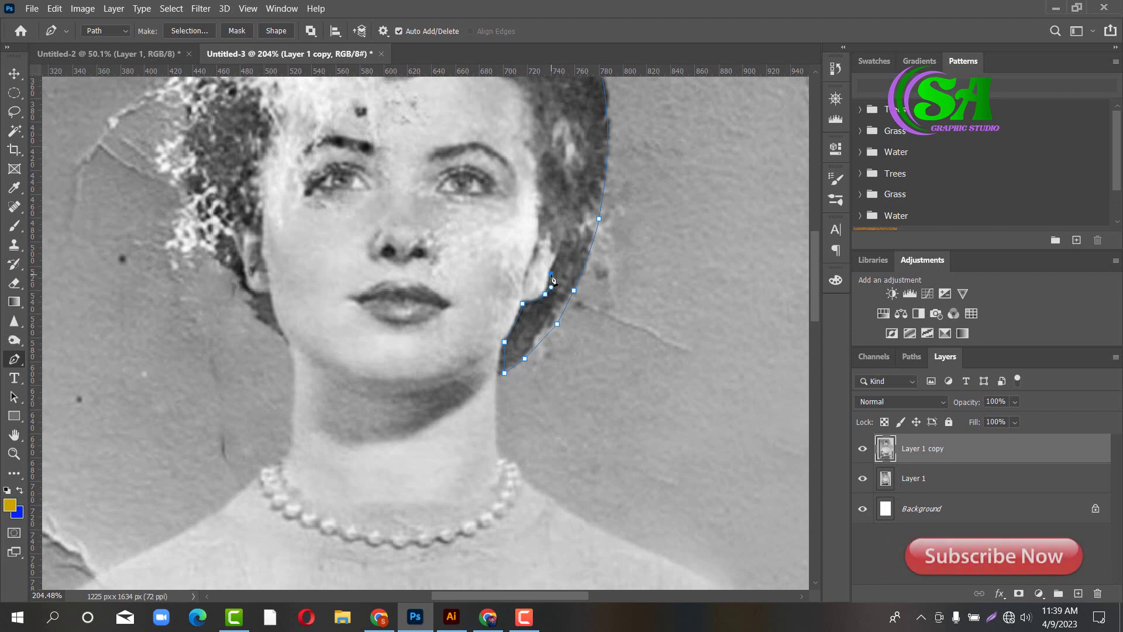
{"action": "left_click", "coordinate": [557, 255]}
{"action": "scroll", "coordinate": [557, 255], "scroll_direction": "up", "scroll_amount": 2}
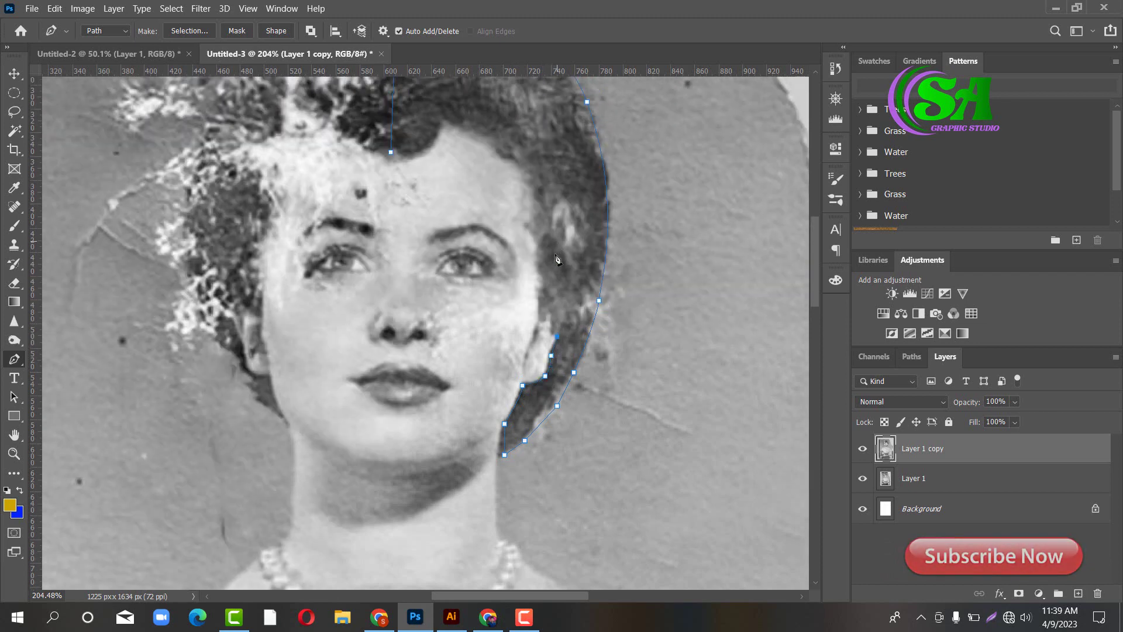
{"action": "left_click", "coordinate": [556, 305]}
{"action": "left_click", "coordinate": [544, 302]}
{"action": "scroll", "coordinate": [542, 308], "scroll_direction": "up", "scroll_amount": 2}
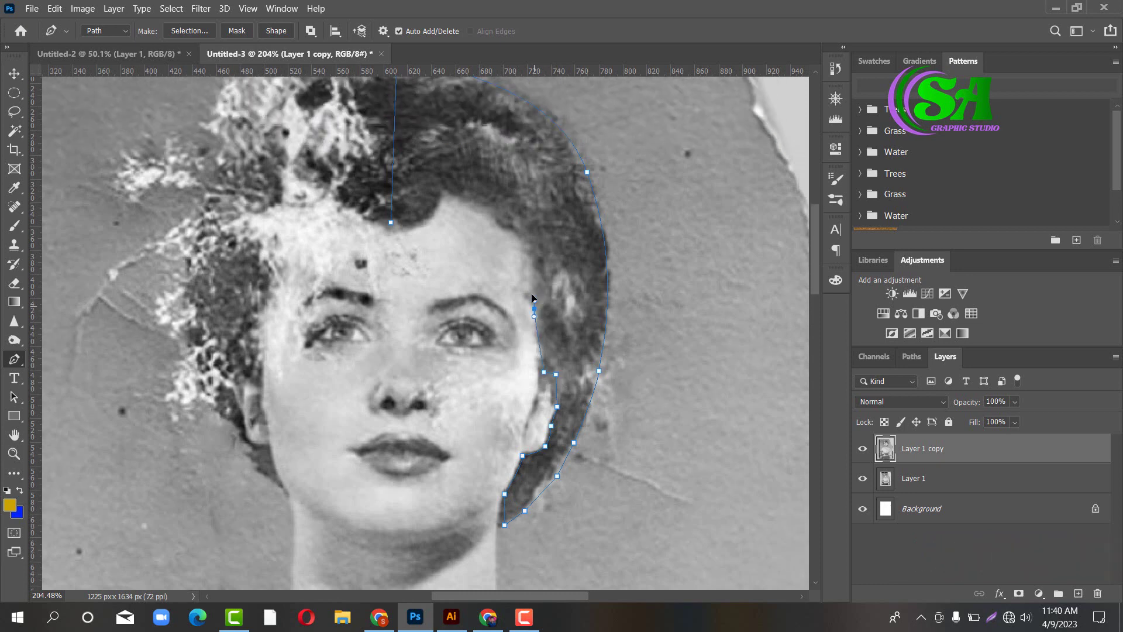
Close the path along the forehead hairline, convert it to a selection and copy the enclosed hair to a new layer.
{"action": "key", "text": "ctrl+z"}
{"action": "key", "text": "ctrl+z"}
{"action": "left_click", "coordinate": [468, 202], "text": "alt"}
{"action": "key", "text": "ctrl+Return"}
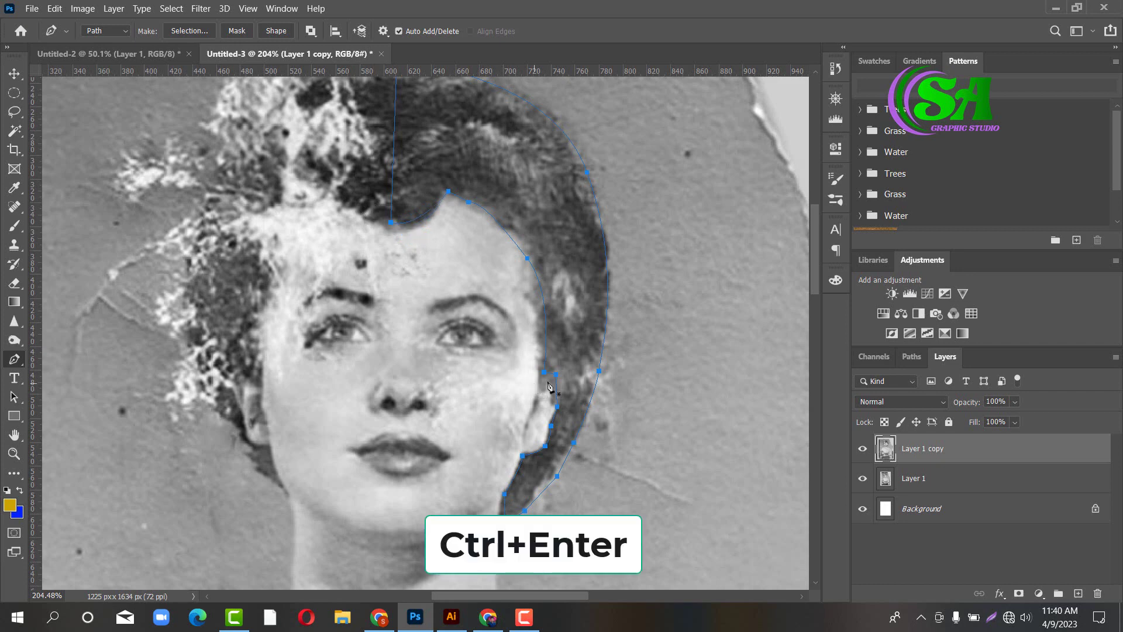
{"action": "scroll", "coordinate": [625, 402], "scroll_direction": "down", "scroll_amount": 6}
{"action": "scroll", "coordinate": [625, 402], "scroll_direction": "down", "scroll_amount": 3}
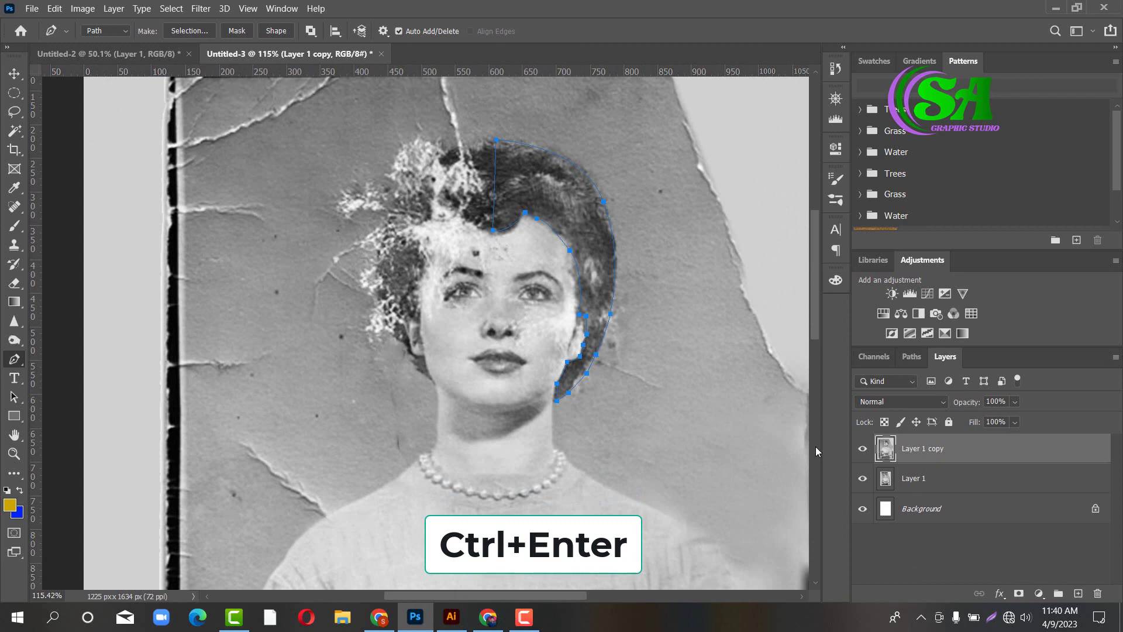
{"action": "key", "text": "ctrl+Return"}
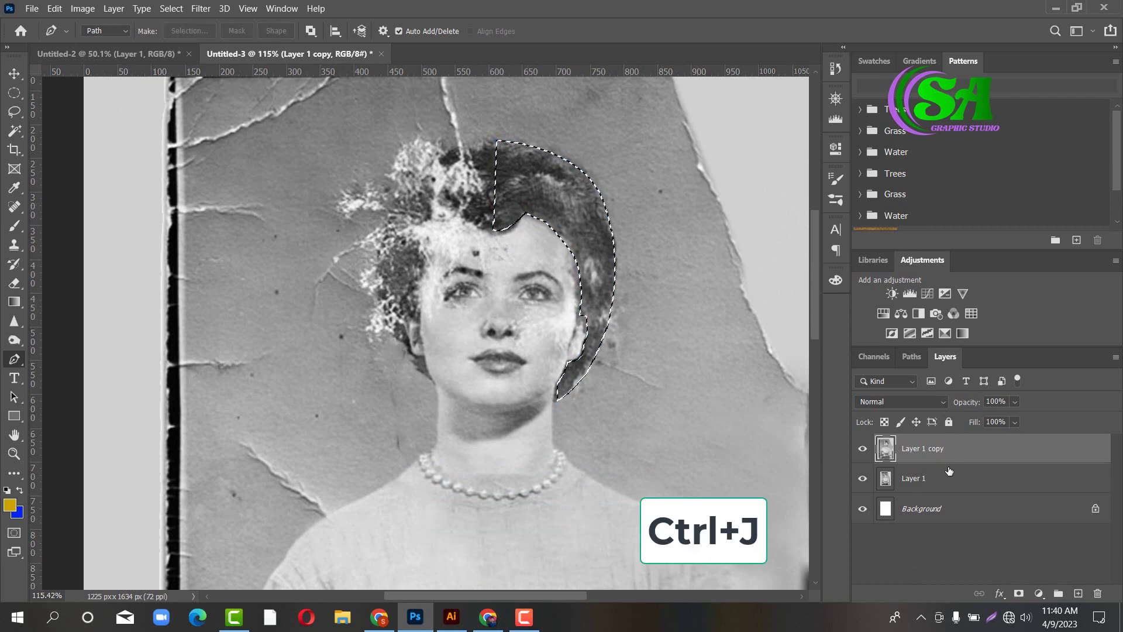
{"action": "key", "text": "ctrl+j"}
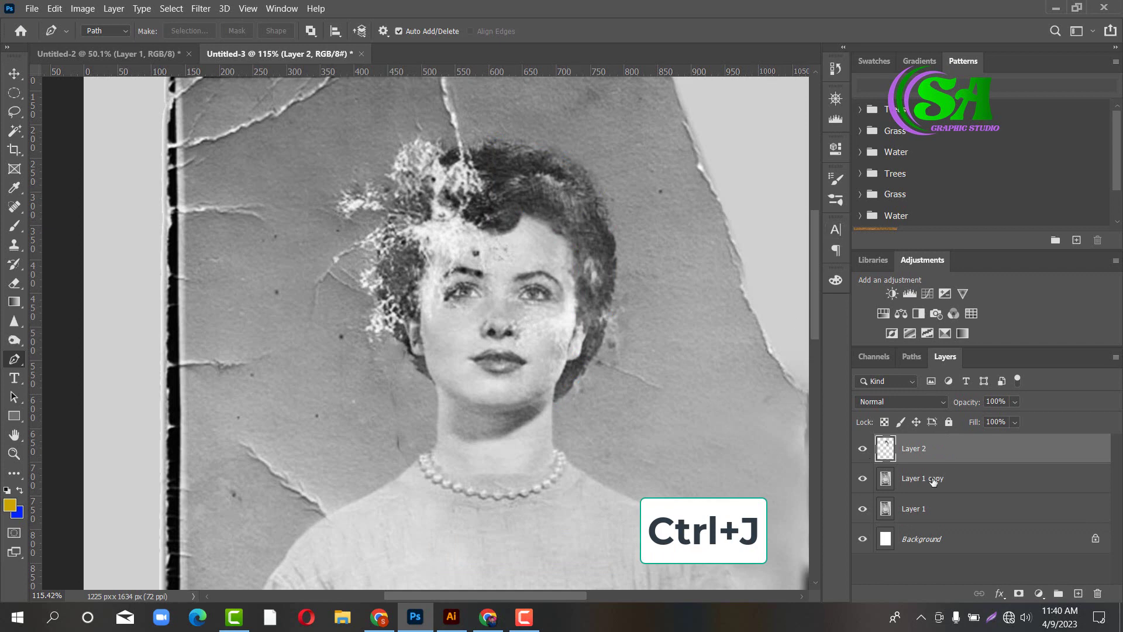
Flip the copied hair horizontally and move it over the damaged left half of the hair.
{"action": "key", "text": "ctrl+t"}
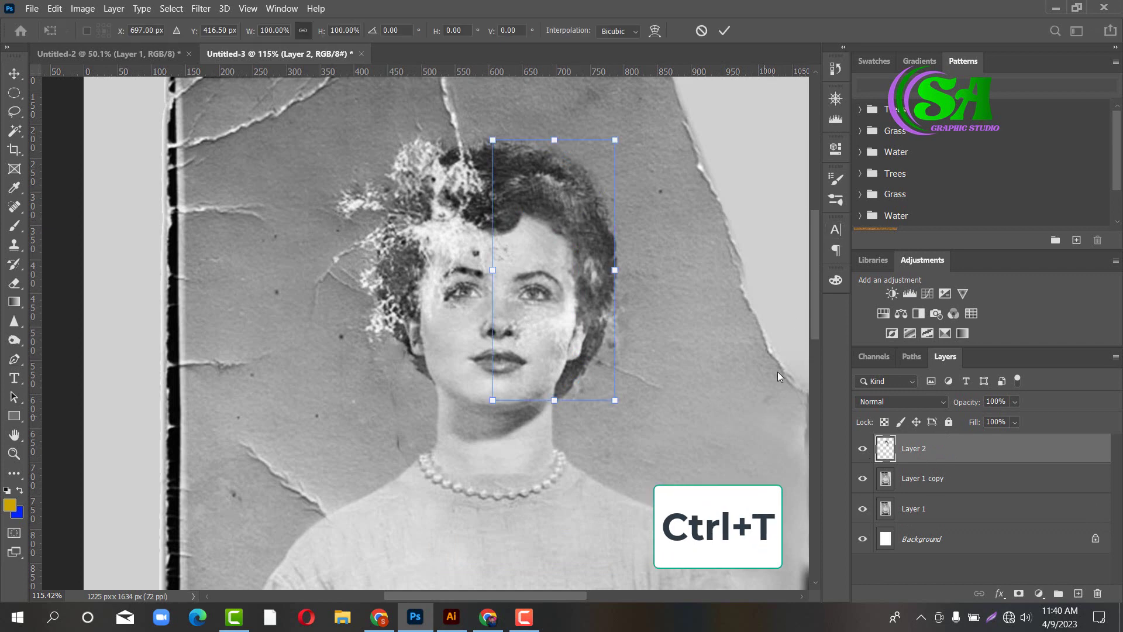
{"action": "mouse_move", "coordinate": [587, 200]}
{"action": "left_mouse_down"}
{"action": "mouse_move", "coordinate": [574, 201]}
{"action": "mouse_move", "coordinate": [591, 201]}
{"action": "left_mouse_up"}
{"action": "right_click", "coordinate": [591, 198]}
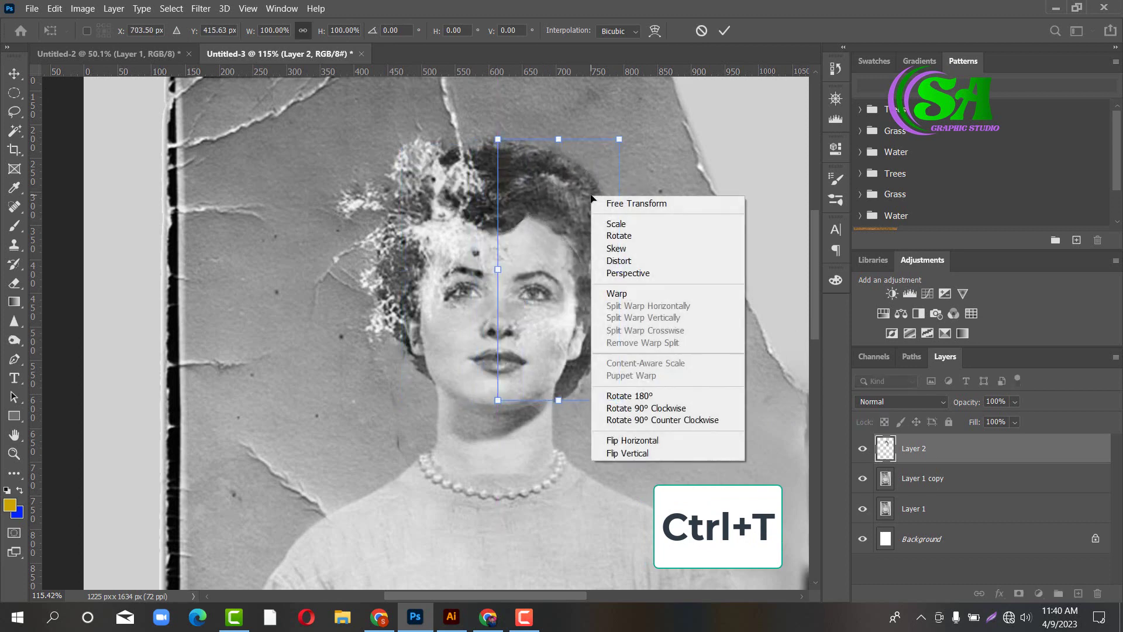
{"action": "left_click", "coordinate": [667, 442]}
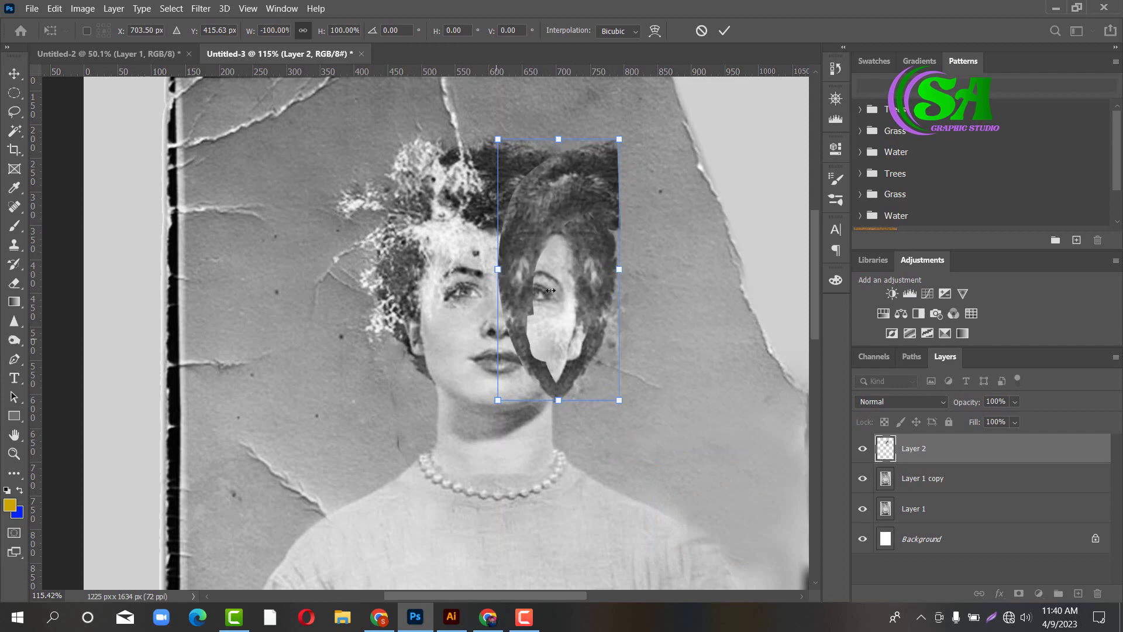
{"action": "left_click_drag", "start_coordinate": [550, 197], "coordinate": [462, 197]}
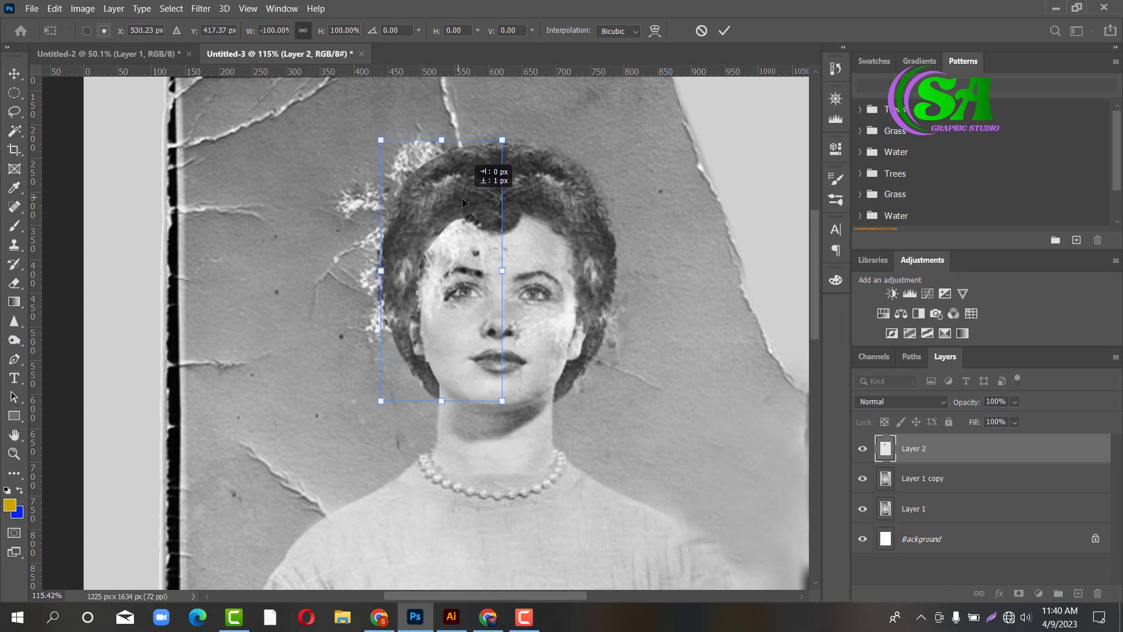
{"action": "left_click", "coordinate": [724, 30]}
{"action": "key", "text": "p"}
{"action": "left_click", "coordinate": [403, 250]}
Erase the mirrored hair overlapping the left forehead, temple and ear with a size 45 eraser.
{"action": "right_click", "coordinate": [14, 282]}
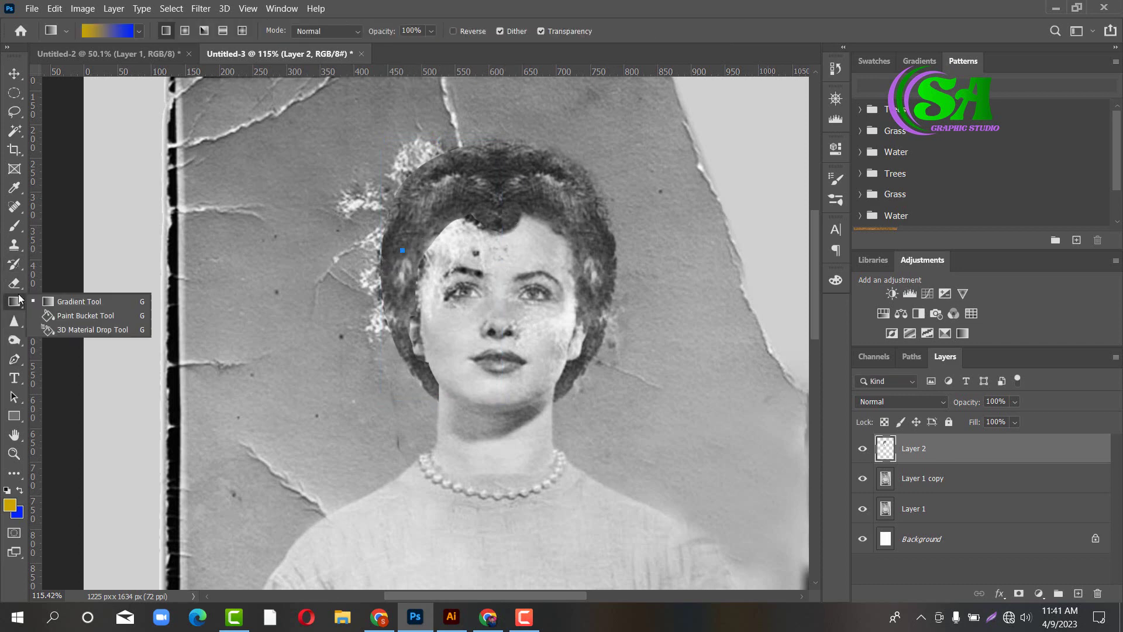
{"action": "left_click", "coordinate": [82, 288]}
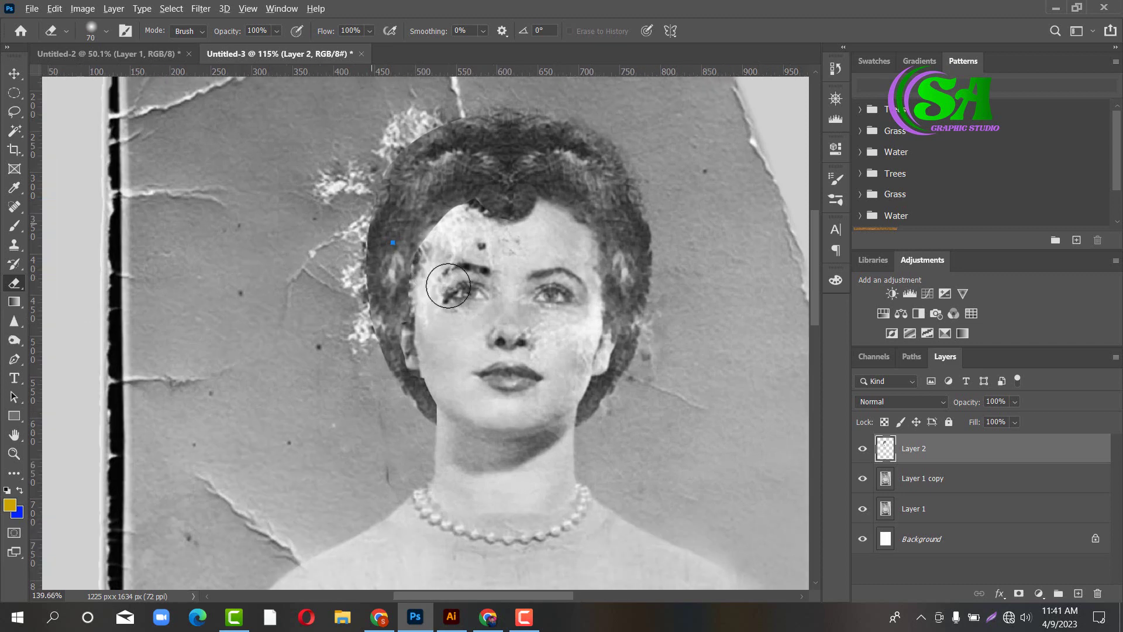
{"action": "scroll", "coordinate": [439, 264], "scroll_direction": "up", "scroll_amount": 3}
{"action": "key", "text": "bracketleft"}
{"action": "key", "text": "bracketleft"}
{"action": "mouse_move", "coordinate": [443, 218]}
{"action": "left_mouse_down"}
{"action": "mouse_move", "coordinate": [418, 265]}
{"action": "mouse_move", "coordinate": [420, 345]}
{"action": "mouse_move", "coordinate": [406, 341]}
{"action": "mouse_move", "coordinate": [407, 366]}
{"action": "left_mouse_up"}
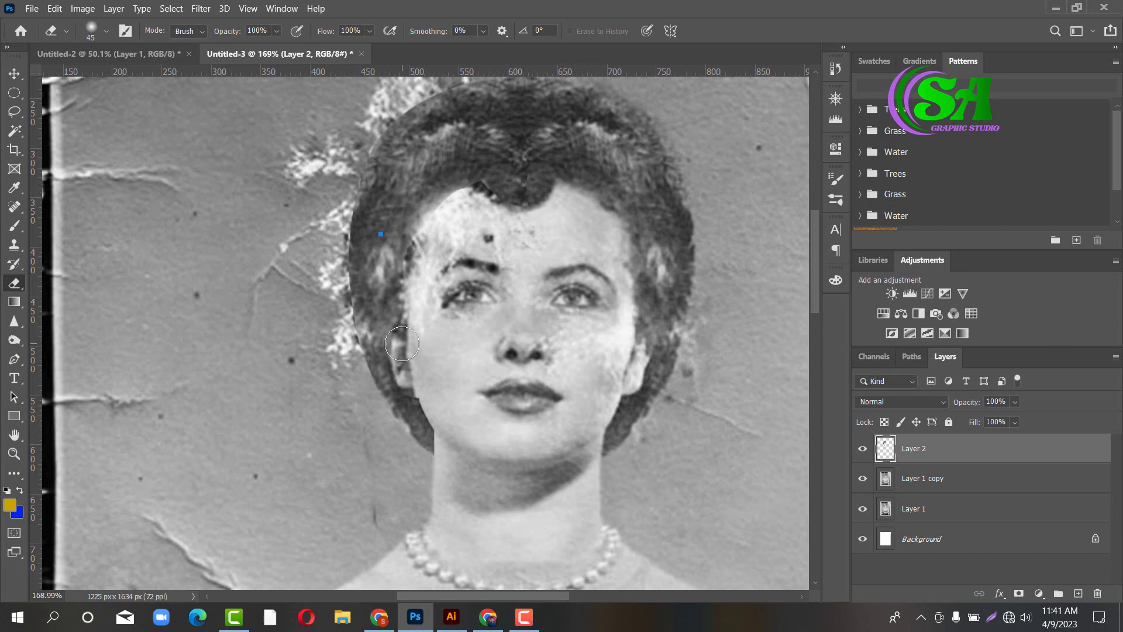
{"action": "left_click_drag", "start_coordinate": [444, 219], "coordinate": [468, 201]}
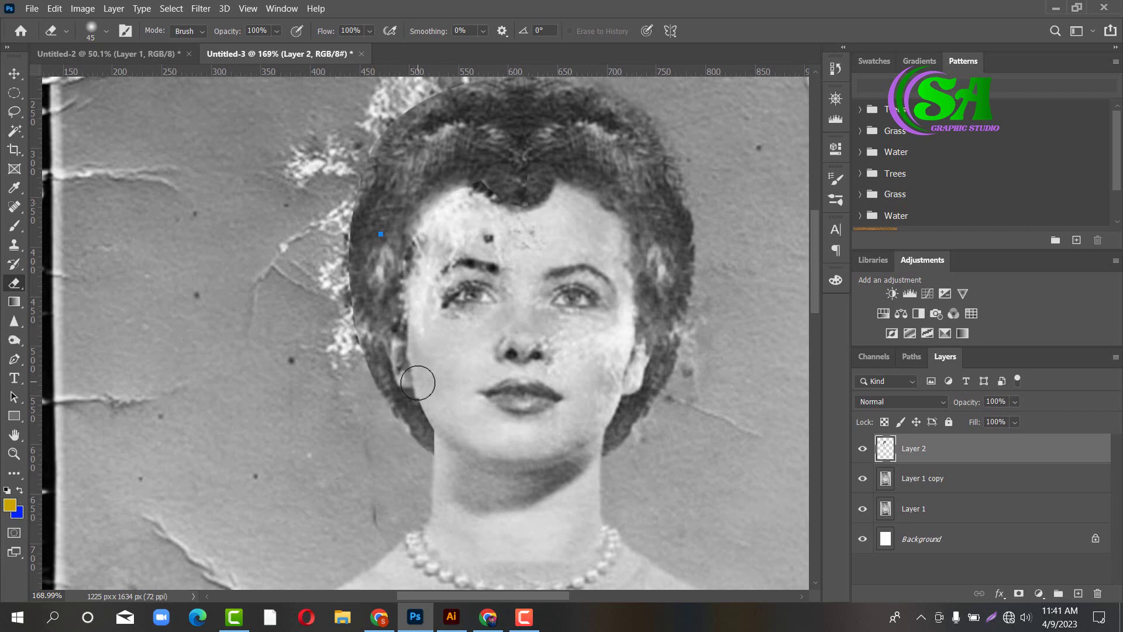
{"action": "scroll", "coordinate": [446, 394], "scroll_direction": "down", "scroll_amount": 3}
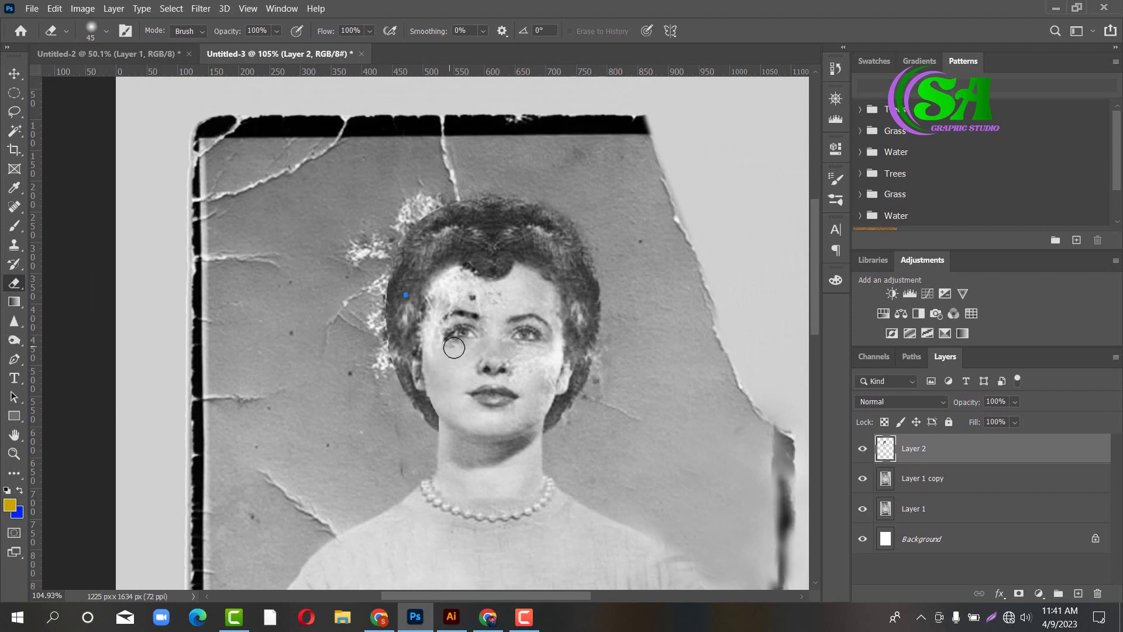
On Layer 1 copy, clone clean cheek skin over the stains below the left eye with a size 50 Clone Stamp.
{"action": "scroll", "coordinate": [454, 348], "scroll_direction": "up", "scroll_amount": 3}
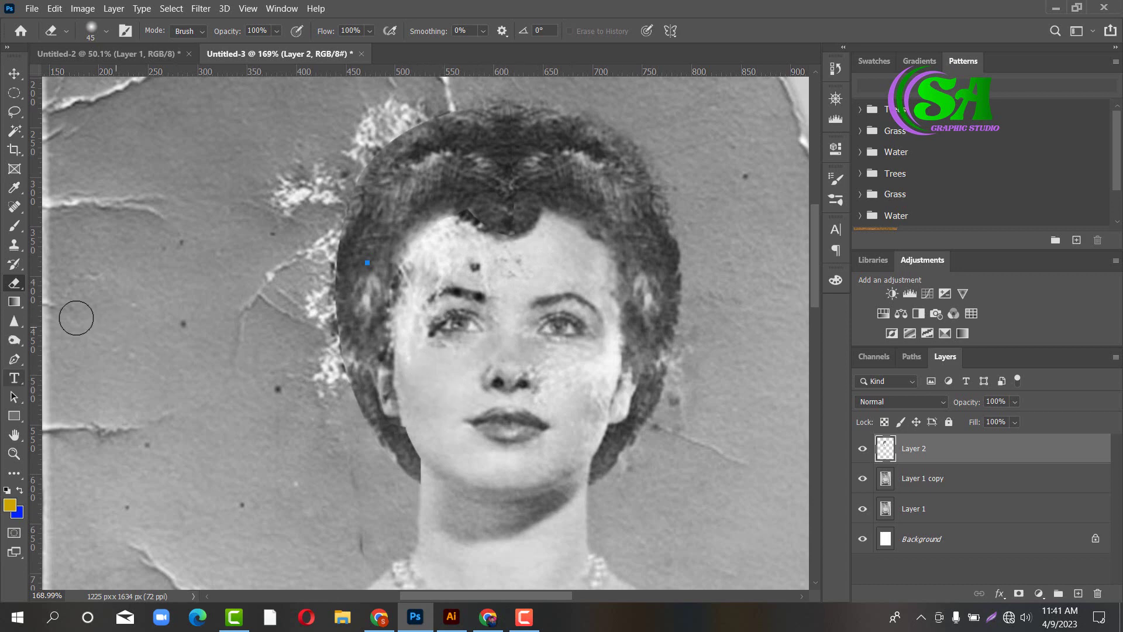
{"action": "key", "text": "s"}
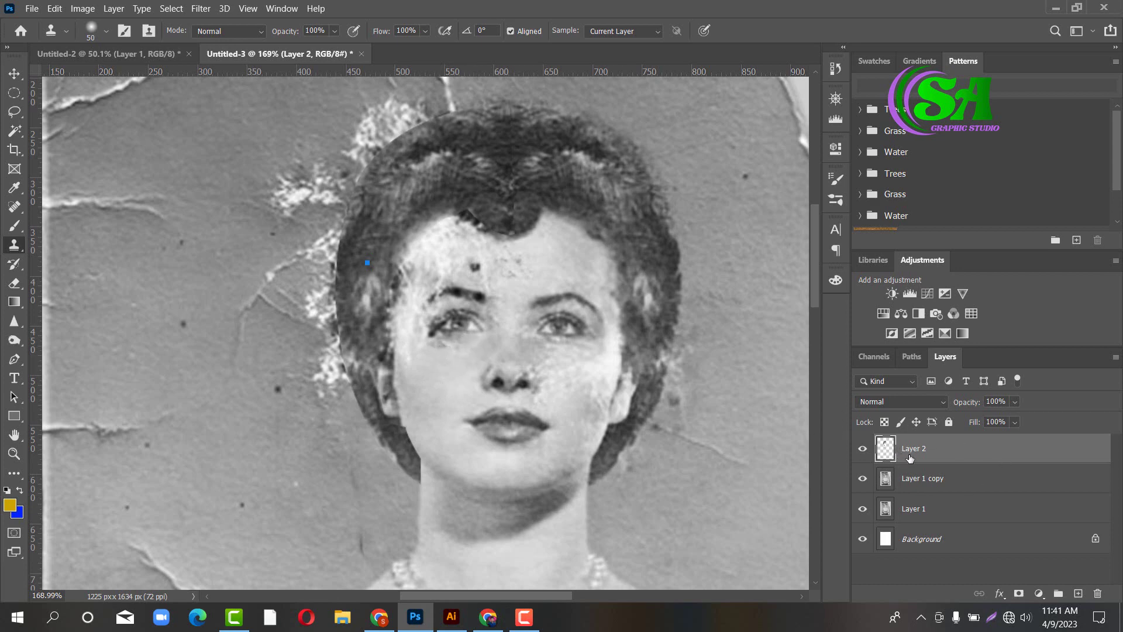
{"action": "left_click", "coordinate": [961, 484]}
{"action": "left_click", "coordinate": [435, 379], "text": "alt"}
{"action": "mouse_move", "coordinate": [414, 358]}
{"action": "left_mouse_down"}
{"action": "mouse_move", "coordinate": [412, 346]}
{"action": "mouse_move", "coordinate": [472, 360]}
{"action": "mouse_move", "coordinate": [455, 375]}
{"action": "left_mouse_up"}
{"action": "left_click", "coordinate": [412, 346]}
{"action": "left_click", "coordinate": [417, 365], "text": "alt"}
{"action": "left_click", "coordinate": [412, 351]}
{"action": "left_click", "coordinate": [432, 368], "text": "alt"}
{"action": "left_click", "coordinate": [440, 356]}
{"action": "left_click", "coordinate": [443, 382], "text": "alt"}
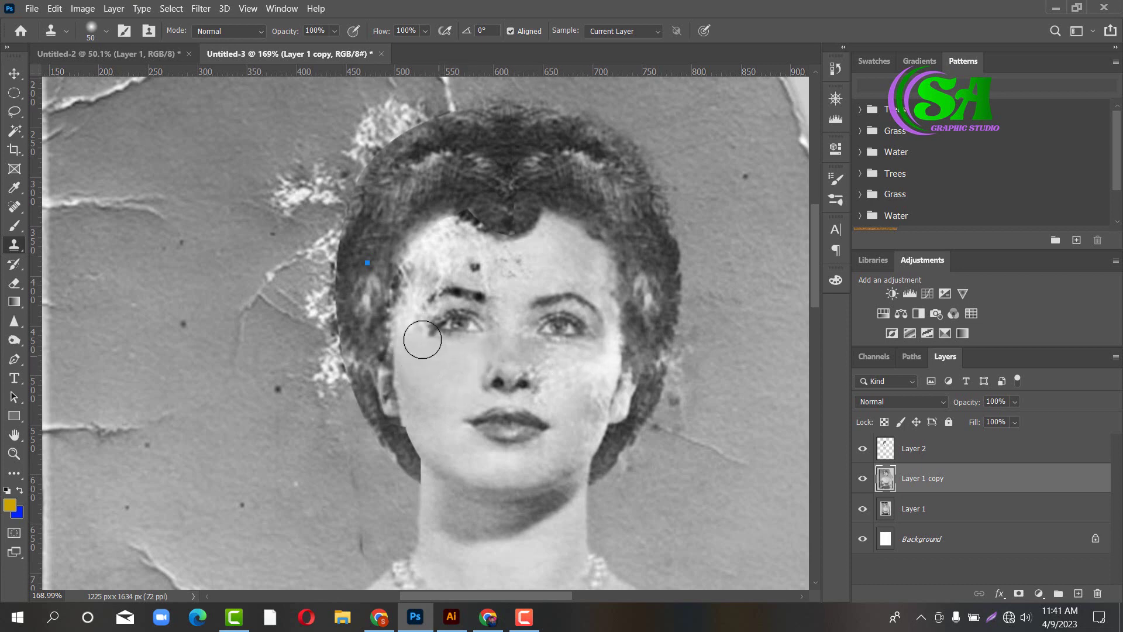
Clone clean skin over the blemishes from below the left eye across the nose bridge to the cheek beside the nose.
{"action": "left_click", "coordinate": [449, 374], "text": "alt"}
{"action": "left_click", "coordinate": [471, 358]}
{"action": "left_click_drag", "start_coordinate": [489, 362], "coordinate": [514, 344]}
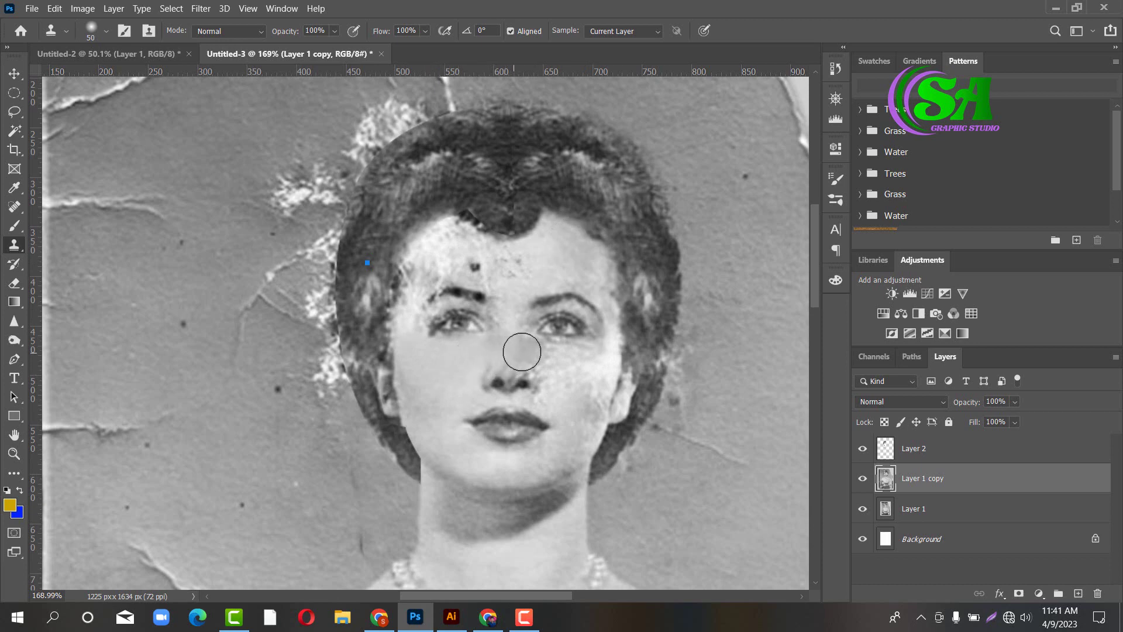
{"action": "left_click", "coordinate": [542, 370], "text": "alt"}
{"action": "left_click", "coordinate": [523, 368]}
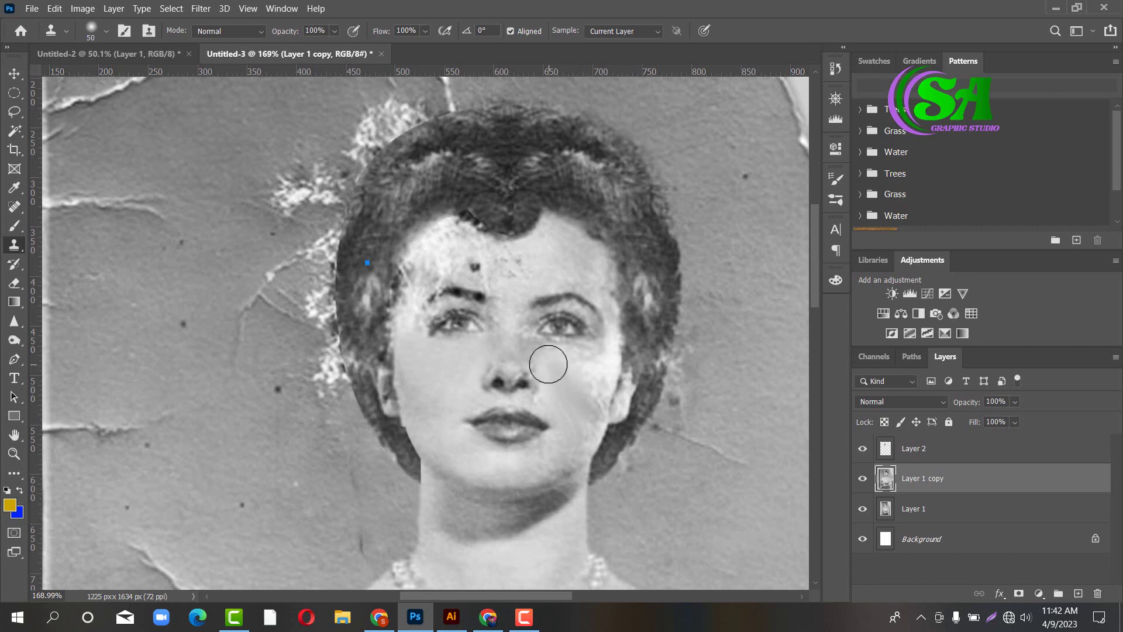
Clone smooth skin over the stains and crease on the outer right cheek down to the jaw.
{"action": "left_click", "coordinate": [584, 367], "text": "alt"}
{"action": "left_click", "coordinate": [589, 376]}
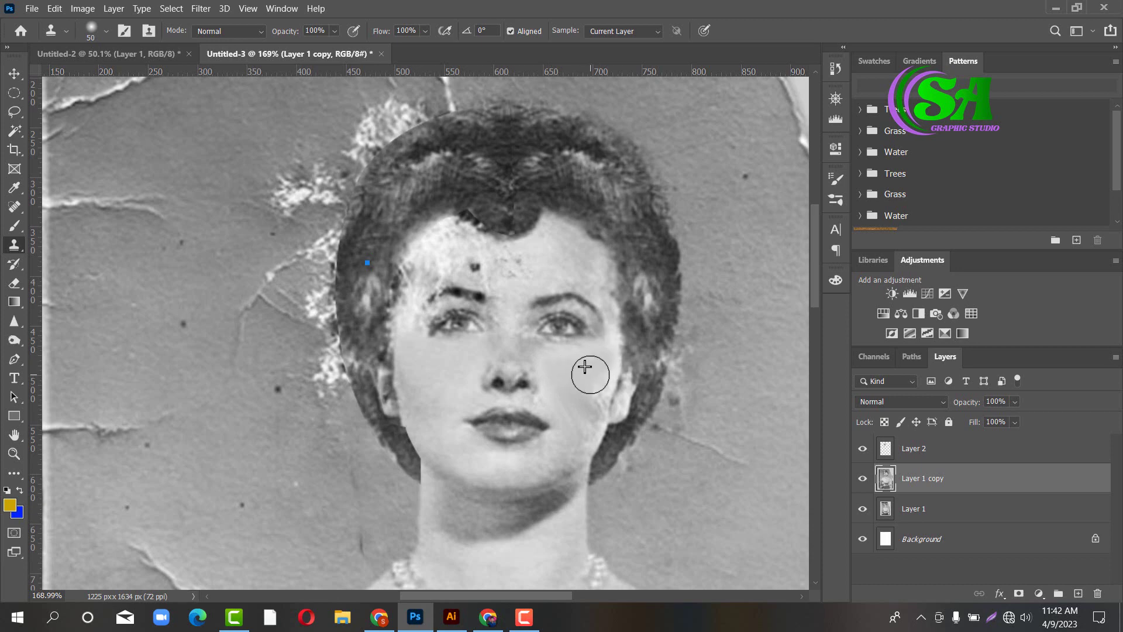
{"action": "left_click", "coordinate": [595, 386], "text": "alt"}
{"action": "left_click_drag", "start_coordinate": [598, 395], "coordinate": [578, 434]}
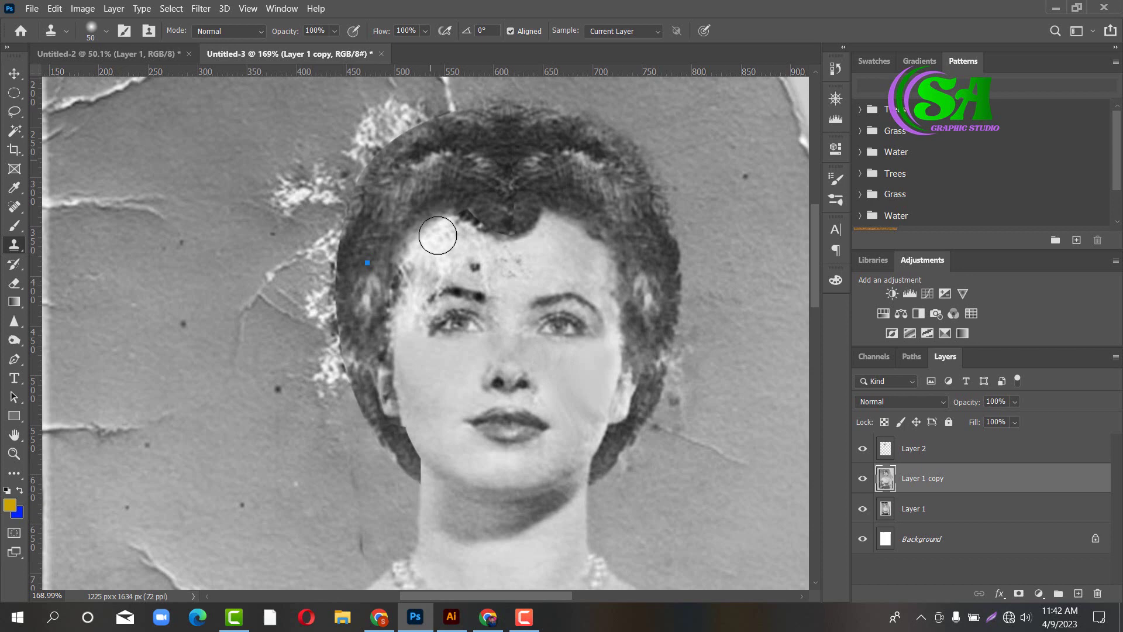
Clone clean forehead skin over the stains at the centre of the forehead above the nose bridge.
{"action": "left_click", "coordinate": [550, 257], "text": "alt"}
{"action": "left_click", "coordinate": [519, 258]}
{"action": "left_click", "coordinate": [517, 261], "text": "alt"}
{"action": "left_click", "coordinate": [512, 272]}
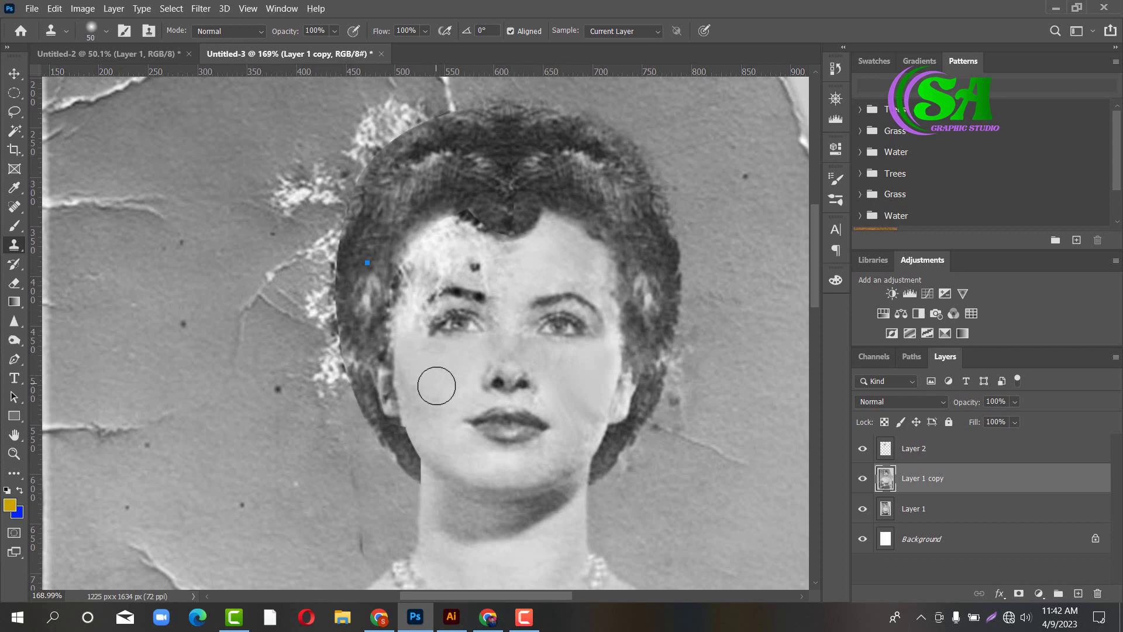
Clone clean skin over the stains on the left forehead and over the right part of the central hair peak.
{"action": "left_click", "coordinate": [503, 261], "text": "alt"}
{"action": "left_click", "coordinate": [553, 245], "text": "alt"}
{"action": "left_click", "coordinate": [576, 264], "text": "alt"}
{"action": "mouse_move", "coordinate": [593, 271]}
{"action": "left_mouse_down"}
{"action": "mouse_move", "coordinate": [597, 284]}
{"action": "mouse_move", "coordinate": [514, 258]}
{"action": "mouse_move", "coordinate": [475, 264]}
{"action": "mouse_move", "coordinate": [456, 236]}
{"action": "mouse_move", "coordinate": [447, 251]}
{"action": "mouse_move", "coordinate": [441, 236]}
{"action": "mouse_move", "coordinate": [440, 252]}
{"action": "mouse_move", "coordinate": [421, 251]}
{"action": "mouse_move", "coordinate": [421, 270]}
{"action": "mouse_move", "coordinate": [489, 258]}
{"action": "mouse_move", "coordinate": [467, 244]}
{"action": "mouse_move", "coordinate": [503, 237]}
{"action": "left_mouse_up"}
{"action": "left_click", "coordinate": [596, 283], "text": "alt"}
{"action": "key", "text": "ctrl+z"}
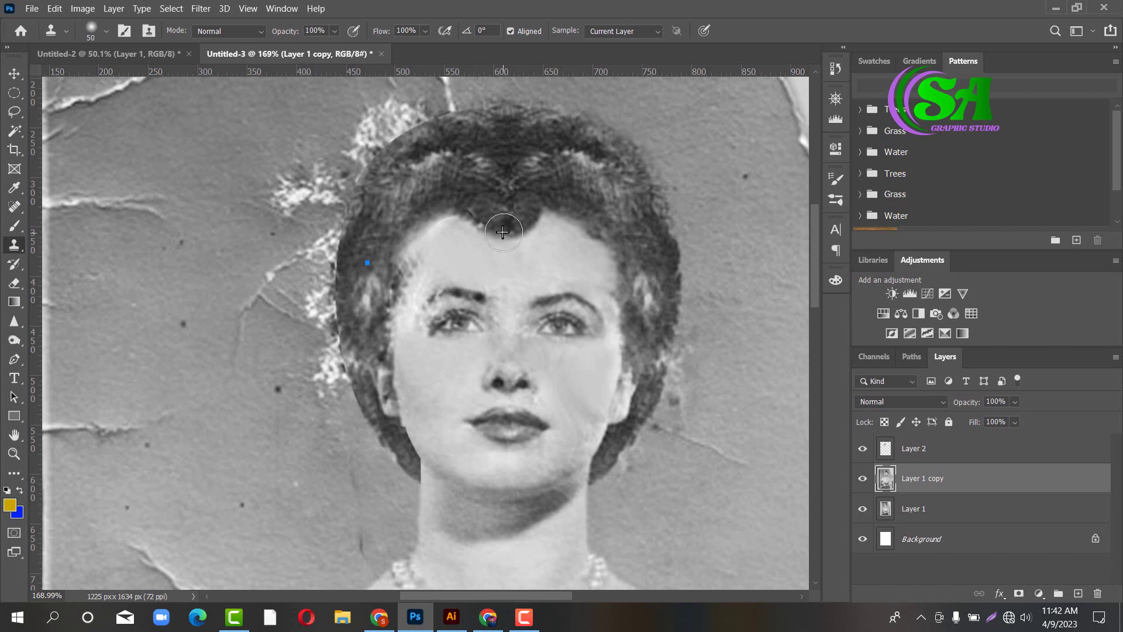
{"action": "left_click_drag", "start_coordinate": [522, 254], "coordinate": [517, 223]}
Merge Layer 2 with Layer 1 copy into a single layer.
{"action": "left_click", "coordinate": [960, 456], "text": "shift"}
{"action": "right_click", "coordinate": [973, 475]}
{"action": "left_click", "coordinate": [864, 420]}
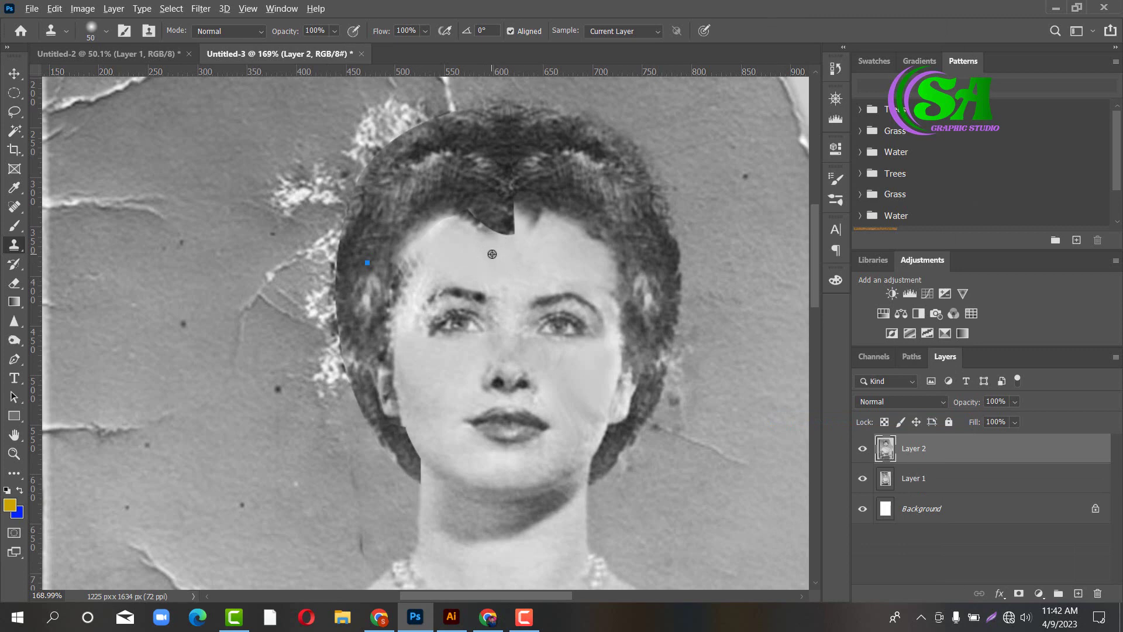
Clone forehead skin over the remaining hair peak and even out the hairline from the left temple to the right side.
{"action": "mouse_move", "coordinate": [498, 235]}
{"action": "left_mouse_down"}
{"action": "mouse_move", "coordinate": [529, 227]}
{"action": "mouse_move", "coordinate": [509, 238]}
{"action": "mouse_move", "coordinate": [532, 223]}
{"action": "mouse_move", "coordinate": [511, 236]}
{"action": "mouse_move", "coordinate": [465, 225]}
{"action": "mouse_move", "coordinate": [483, 241]}
{"action": "mouse_move", "coordinate": [465, 226]}
{"action": "mouse_move", "coordinate": [454, 236]}
{"action": "mouse_move", "coordinate": [474, 251]}
{"action": "mouse_move", "coordinate": [415, 271]}
{"action": "mouse_move", "coordinate": [433, 254]}
{"action": "mouse_move", "coordinate": [409, 275]}
{"action": "left_mouse_up"}
{"action": "left_click", "coordinate": [465, 221]}
{"action": "left_click", "coordinate": [544, 253], "text": "alt"}
{"action": "left_click", "coordinate": [570, 236], "text": "alt"}
{"action": "mouse_move", "coordinate": [567, 240]}
{"action": "left_mouse_down"}
{"action": "mouse_move", "coordinate": [574, 233]}
{"action": "mouse_move", "coordinate": [550, 227]}
{"action": "left_mouse_up"}
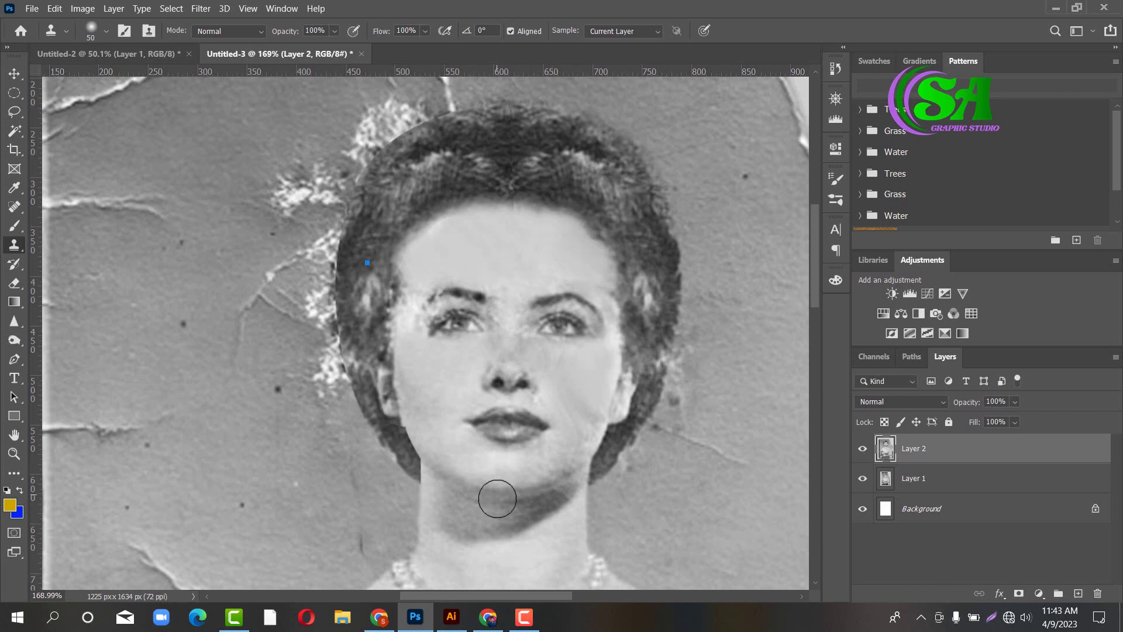
Reduce the Clone Stamp to size 25 and retouch the skin beside the left eyebrow, above the right eyebrow and beside the right eye.
{"action": "key", "text": "bracketleft"}
{"action": "left_click_drag", "start_coordinate": [409, 293], "coordinate": [414, 311]}
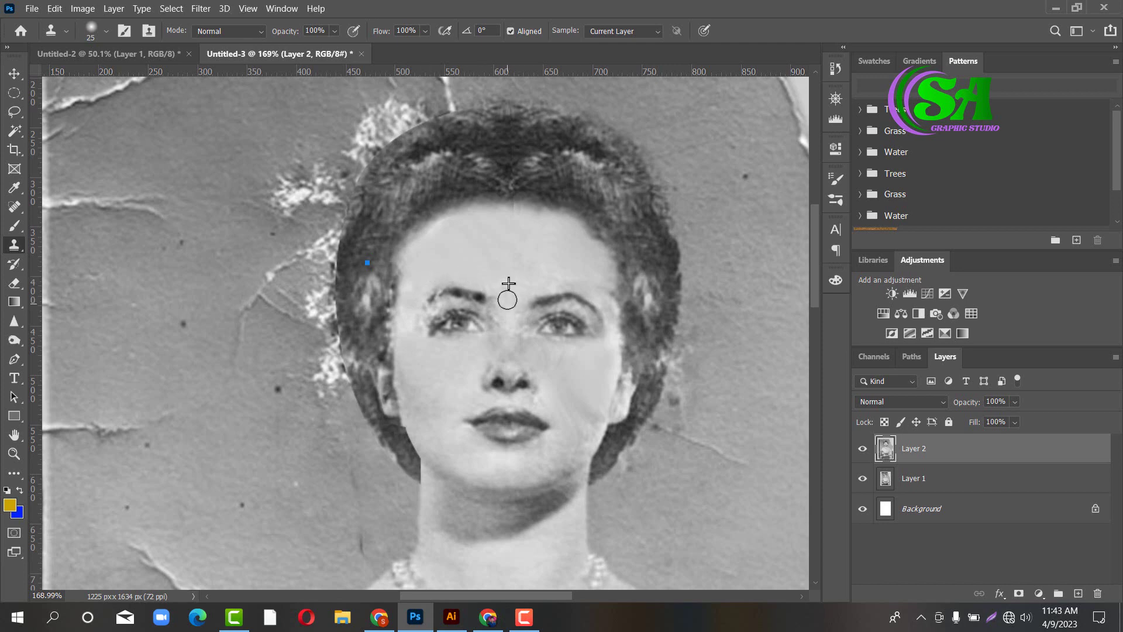
{"action": "left_click_drag", "start_coordinate": [545, 281], "coordinate": [575, 279]}
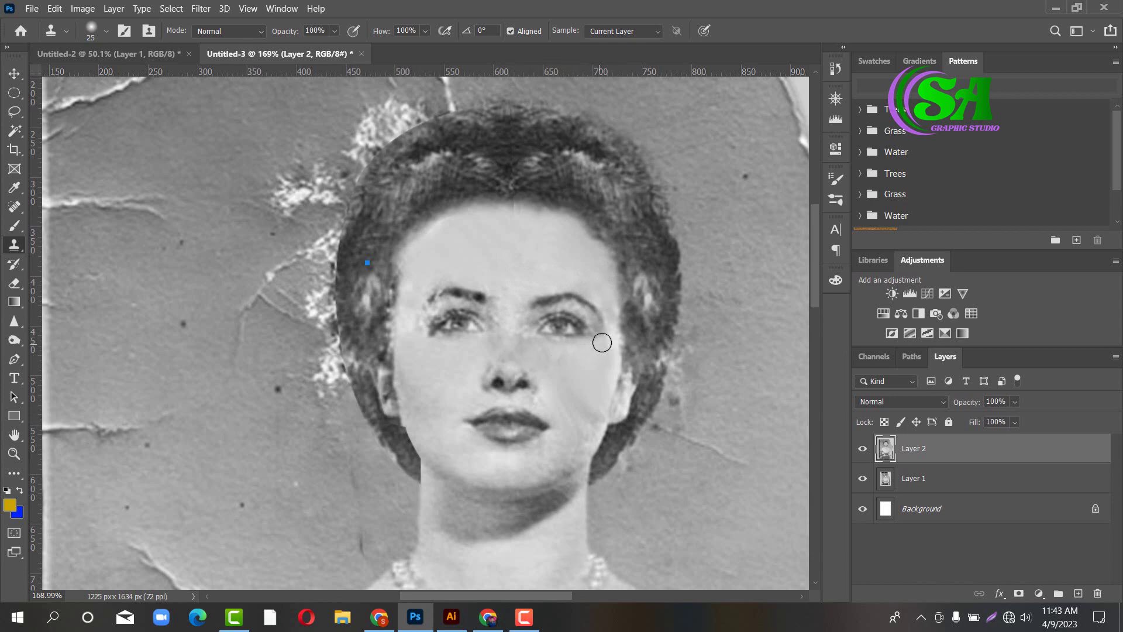
{"action": "left_click_drag", "start_coordinate": [604, 343], "coordinate": [612, 322]}
Clone clean skin over the blotches between the eyebrows and along the upper nose bridge.
{"action": "scroll", "coordinate": [524, 349], "scroll_direction": "up", "scroll_amount": 4}
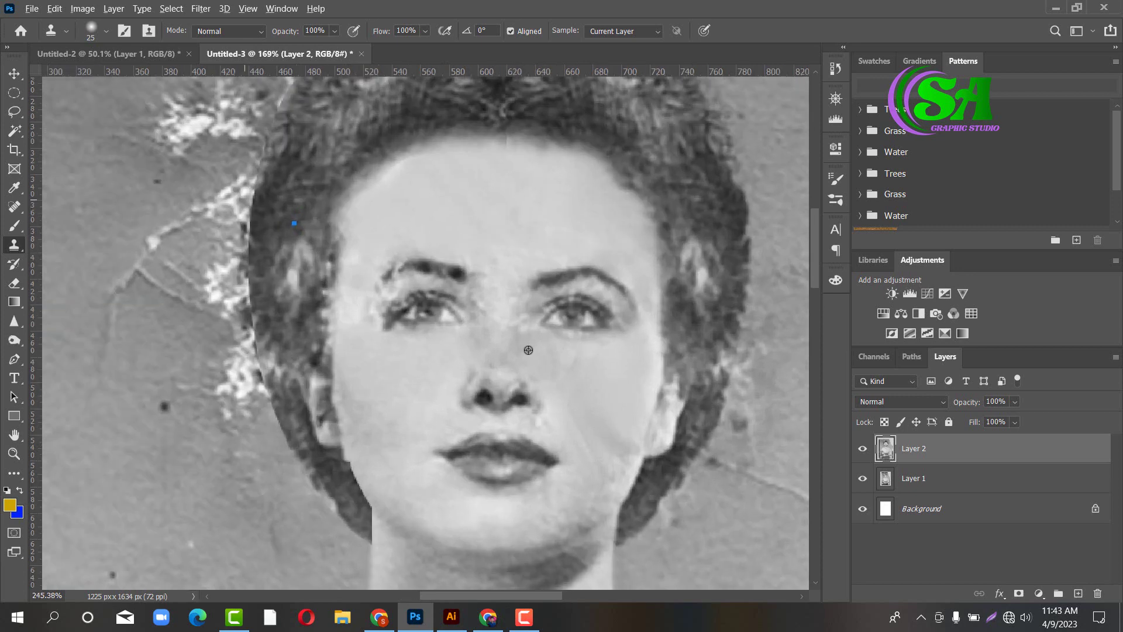
{"action": "left_click", "coordinate": [477, 227], "text": "alt"}
{"action": "left_click_drag", "start_coordinate": [487, 259], "coordinate": [494, 292]}
{"action": "left_click", "coordinate": [492, 274], "text": "alt"}
{"action": "left_click", "coordinate": [526, 333], "text": "alt"}
{"action": "left_click", "coordinate": [520, 293]}
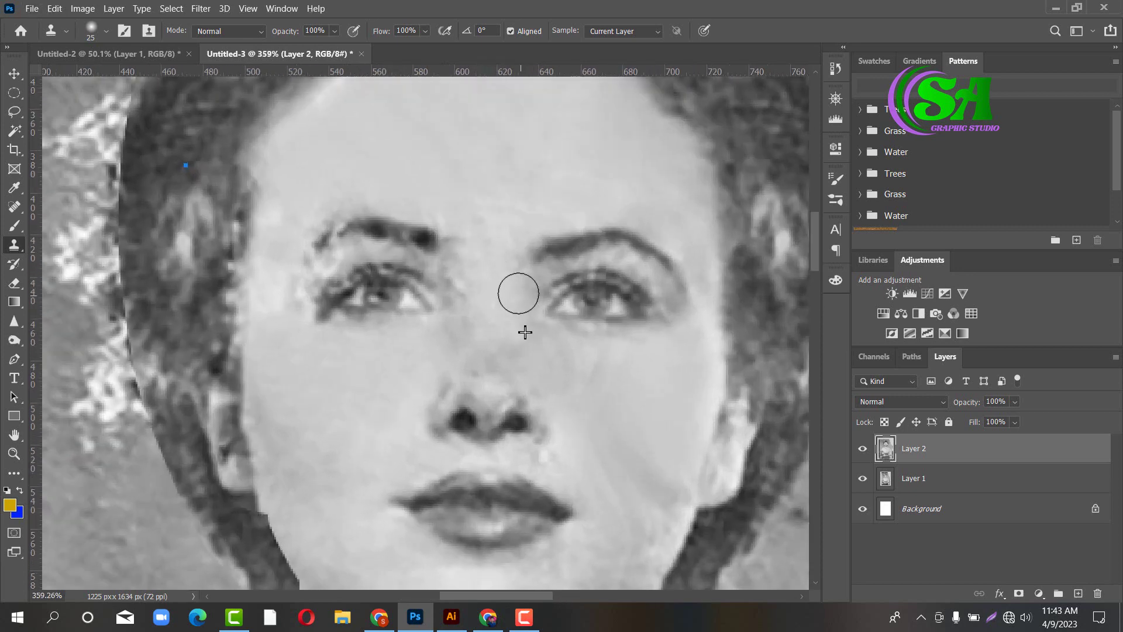
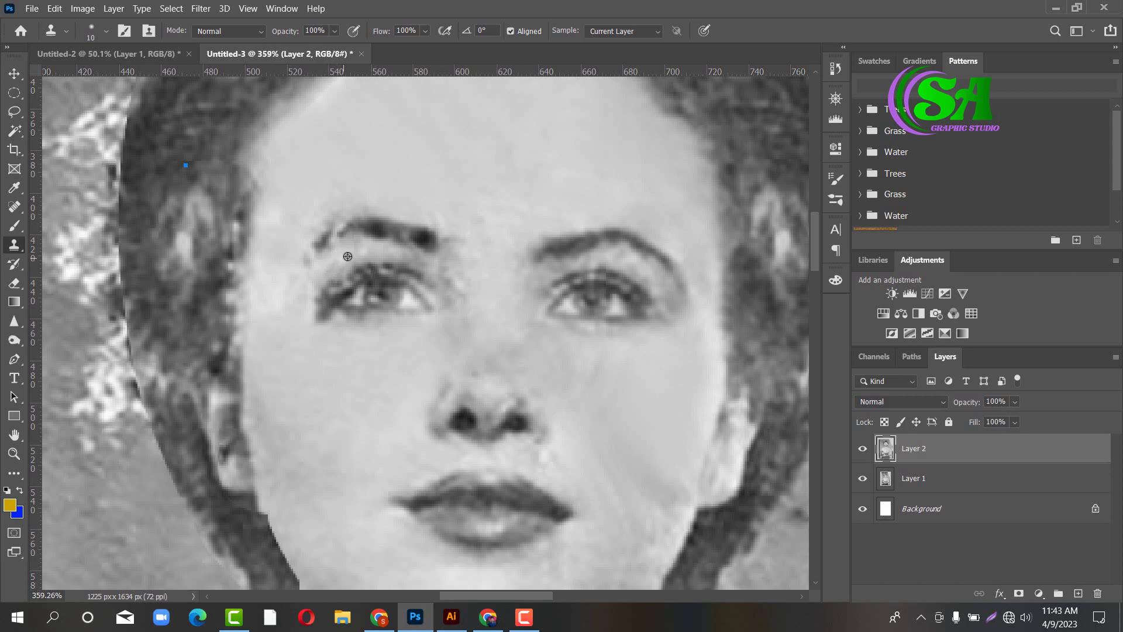
Retouch the skin around the left eye with the Clone Stamp, finishing with the brush at size 10.
{"action": "left_click", "coordinate": [358, 256], "text": "alt"}
{"action": "left_click_drag", "start_coordinate": [322, 345], "coordinate": [329, 342]}
{"action": "key", "text": "bracketright"}
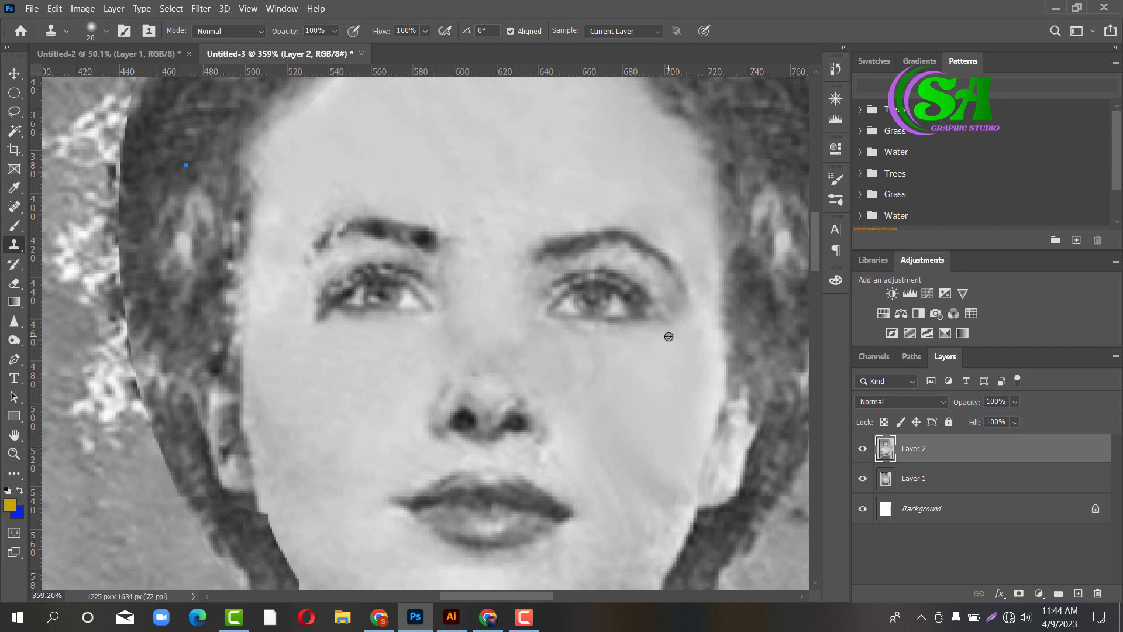
{"action": "key", "text": "bracketright"}
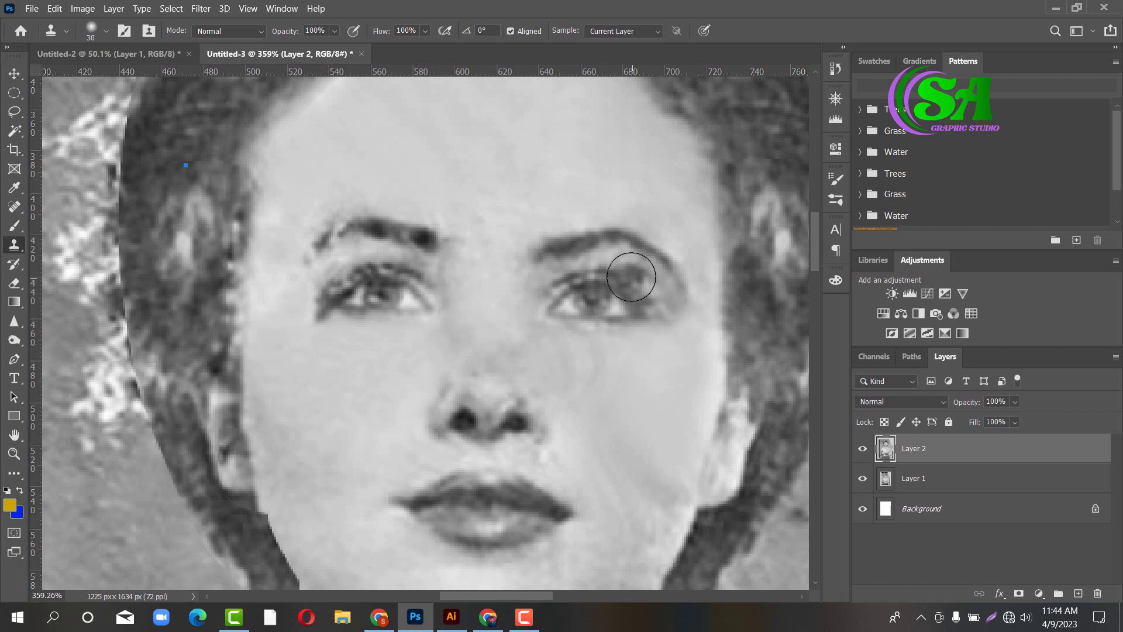
{"action": "key", "text": "bracketleft"}
{"action": "key", "text": "bracketleft"}
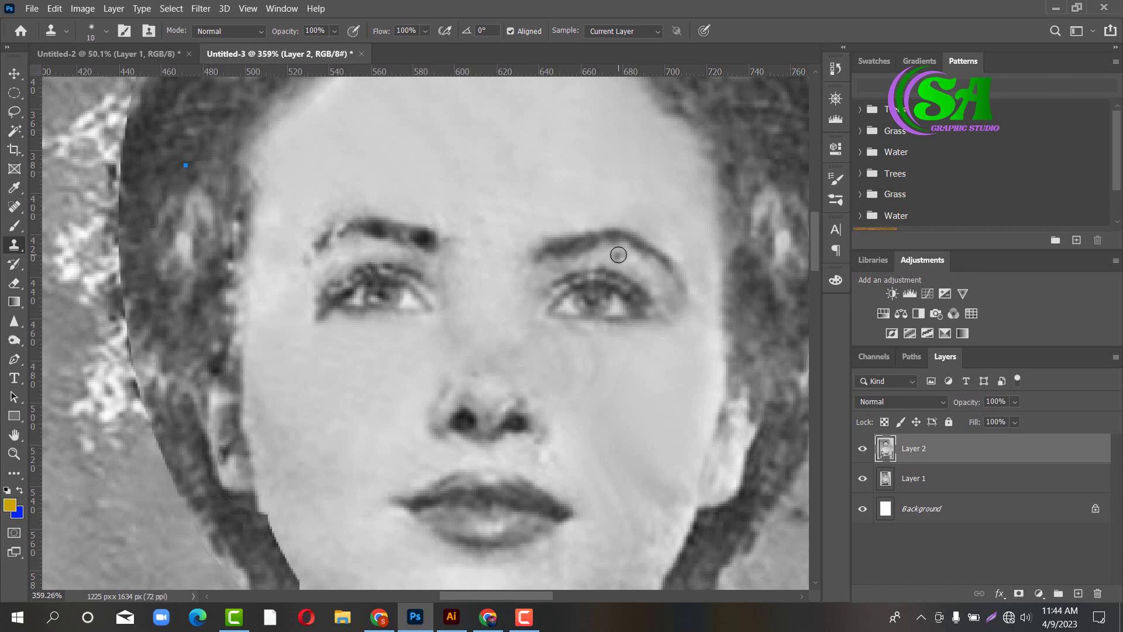
Rebuild the broken left eyebrow by cloning its intact hairs outward to a tapered outer end with the size 10 brush.
{"action": "scroll", "coordinate": [393, 228], "scroll_direction": "up", "scroll_amount": 1}
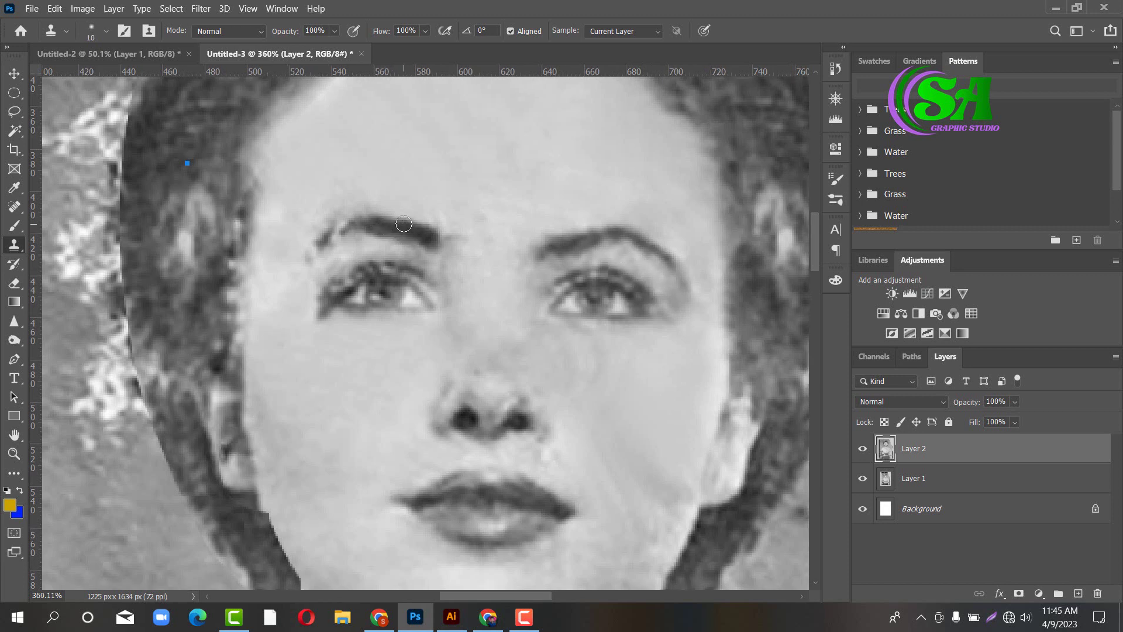
{"action": "left_click", "coordinate": [396, 225], "text": "alt"}
{"action": "mouse_move", "coordinate": [396, 223]}
{"action": "left_mouse_down"}
{"action": "mouse_move", "coordinate": [414, 226]}
{"action": "mouse_move", "coordinate": [319, 235]}
{"action": "mouse_move", "coordinate": [351, 225]}
{"action": "mouse_move", "coordinate": [319, 234]}
{"action": "mouse_move", "coordinate": [344, 232]}
{"action": "left_mouse_up"}
{"action": "left_click", "coordinate": [427, 226]}
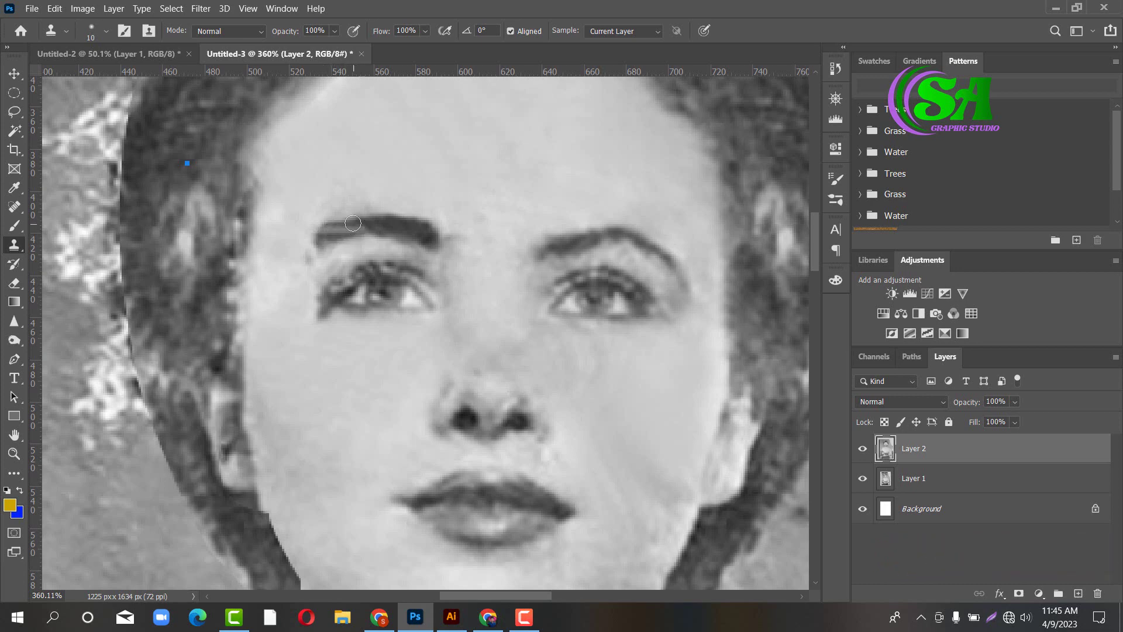
{"action": "mouse_move", "coordinate": [321, 237]}
{"action": "left_mouse_down"}
{"action": "mouse_move", "coordinate": [400, 225]}
{"action": "mouse_move", "coordinate": [299, 248]}
{"action": "left_mouse_up"}
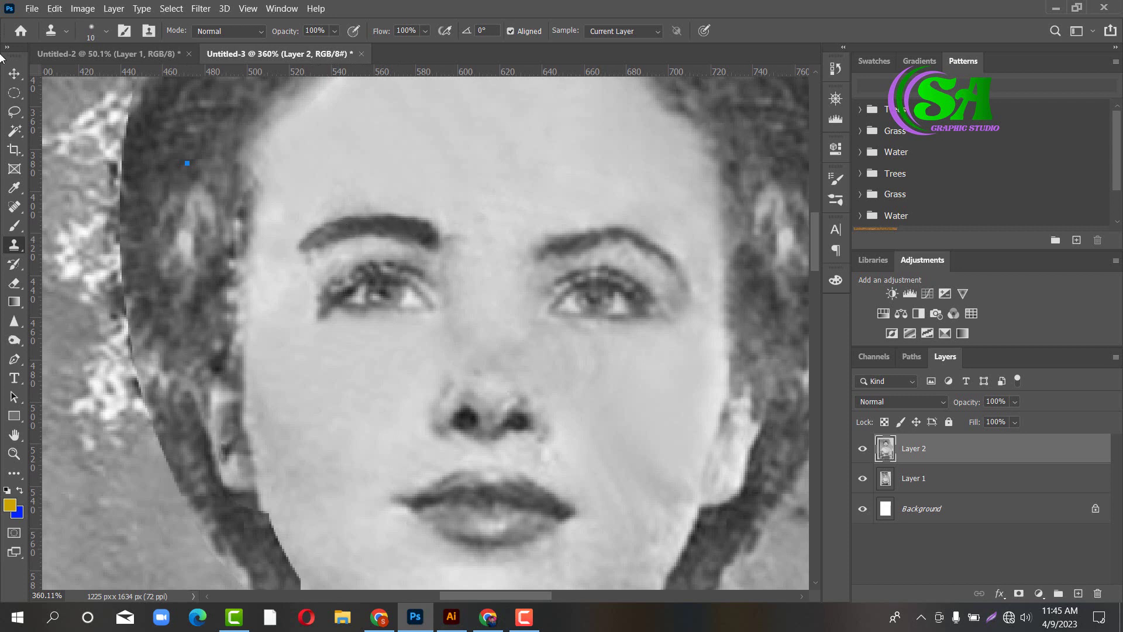
Trace the rebuilt left eyebrow with the Pen tool in Path mode, following its upper and lower curves.
{"action": "key", "text": "v"}
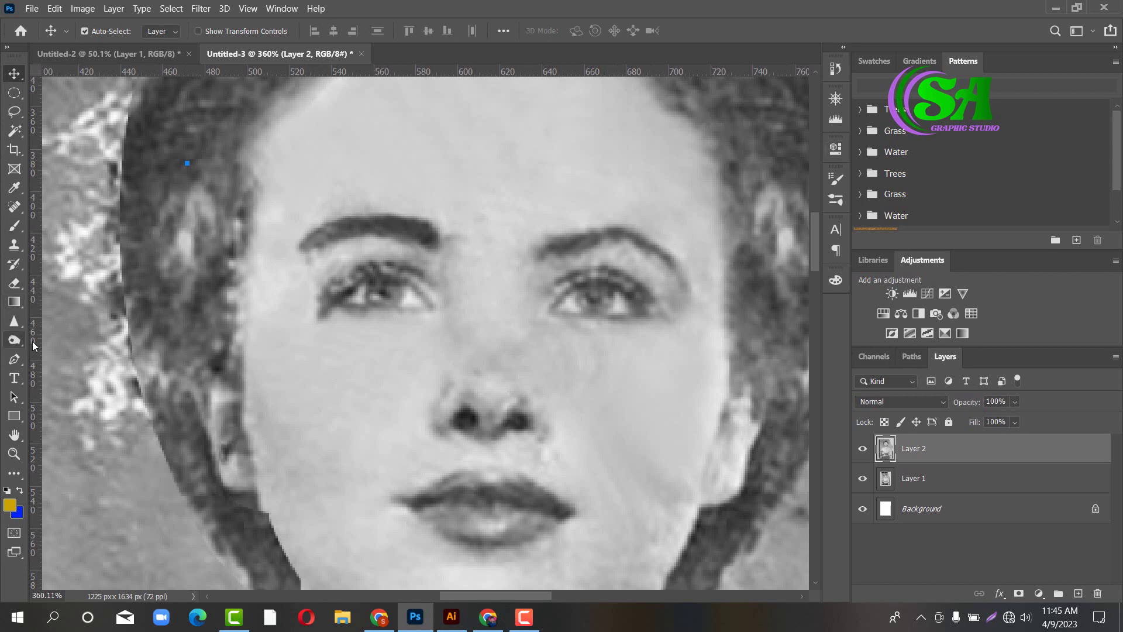
{"action": "key", "text": "p"}
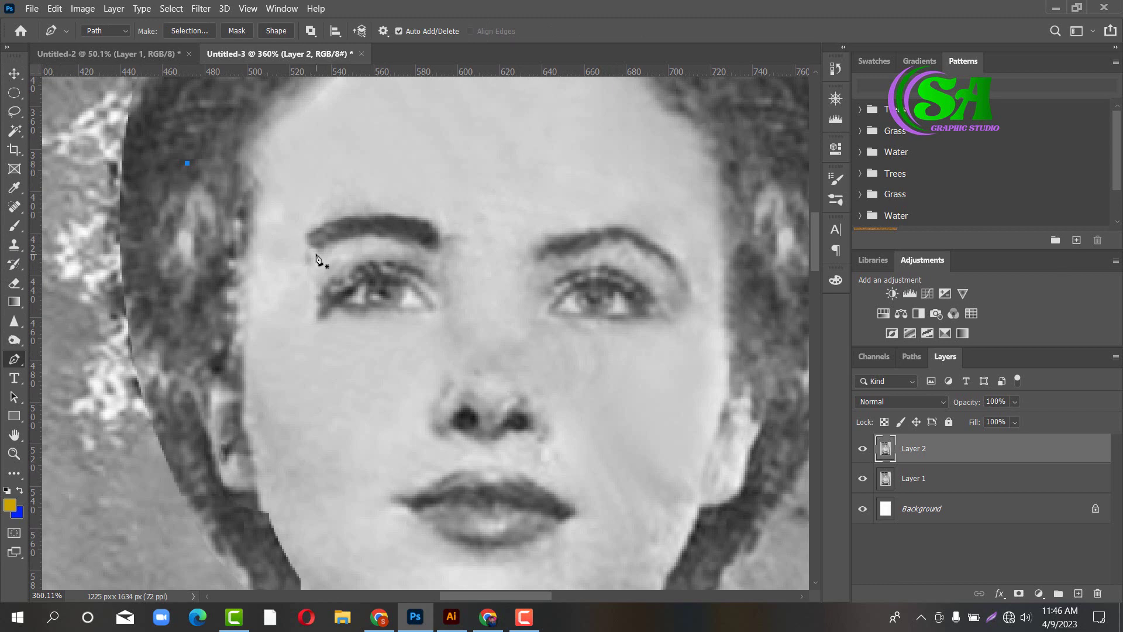
{"action": "key", "text": "v"}
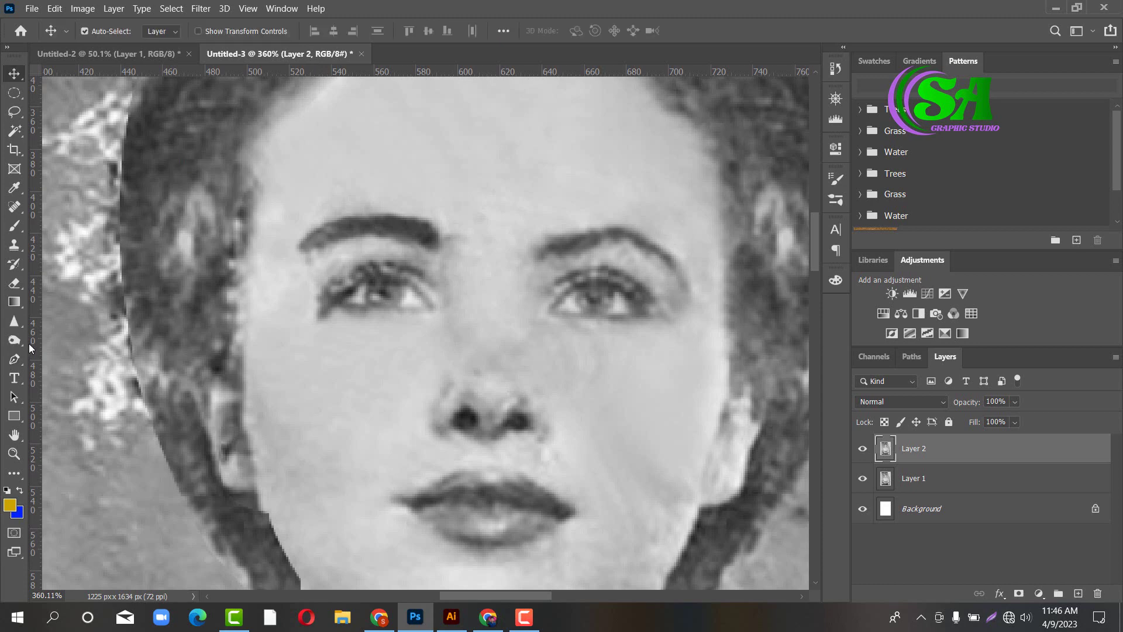
{"action": "key", "text": "p"}
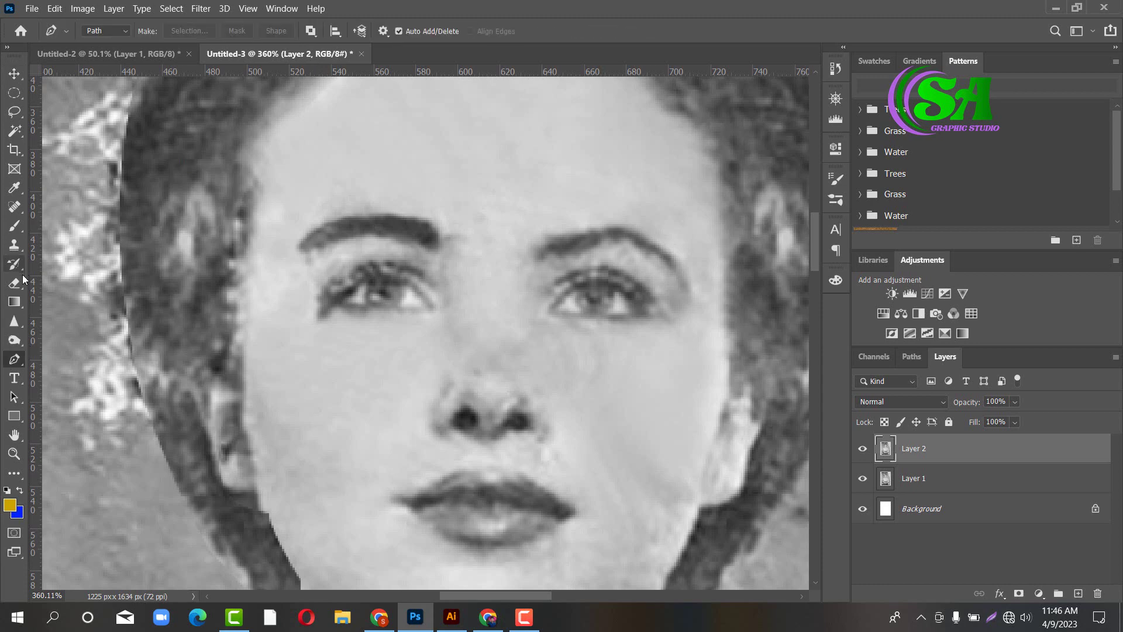
{"action": "left_click", "coordinate": [299, 244]}
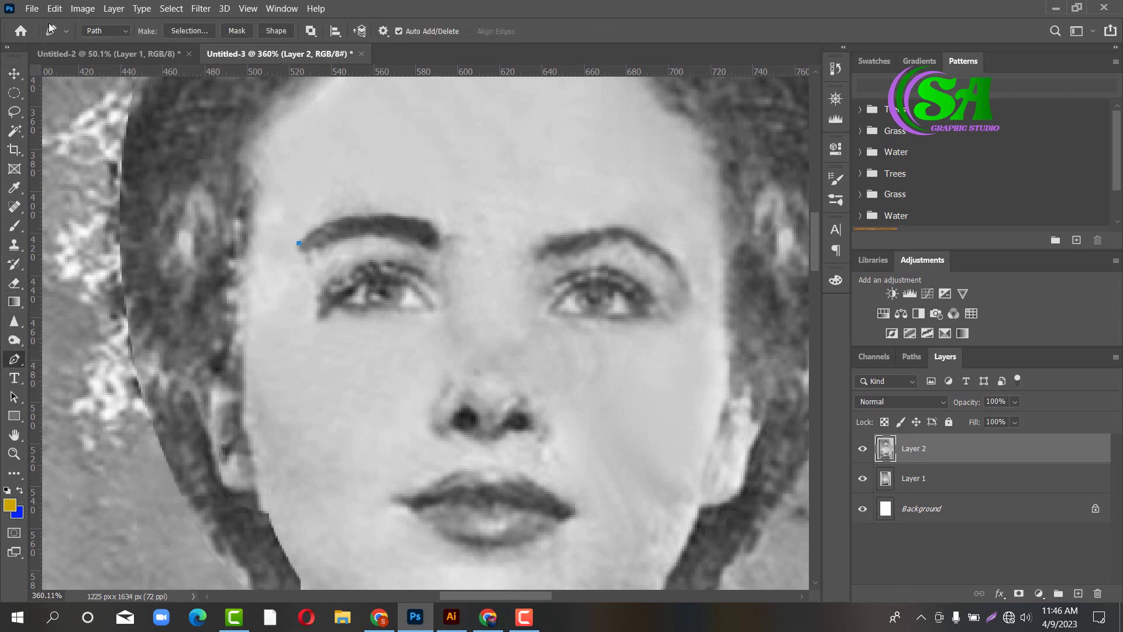
{"action": "left_click", "coordinate": [108, 31]}
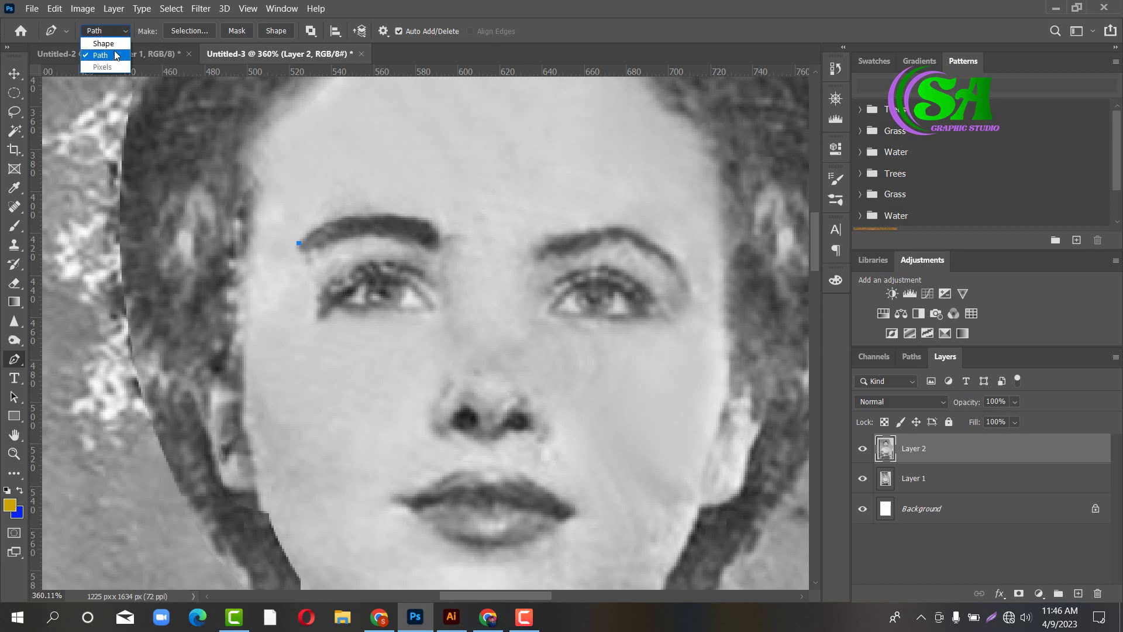
{"action": "left_click", "coordinate": [116, 56]}
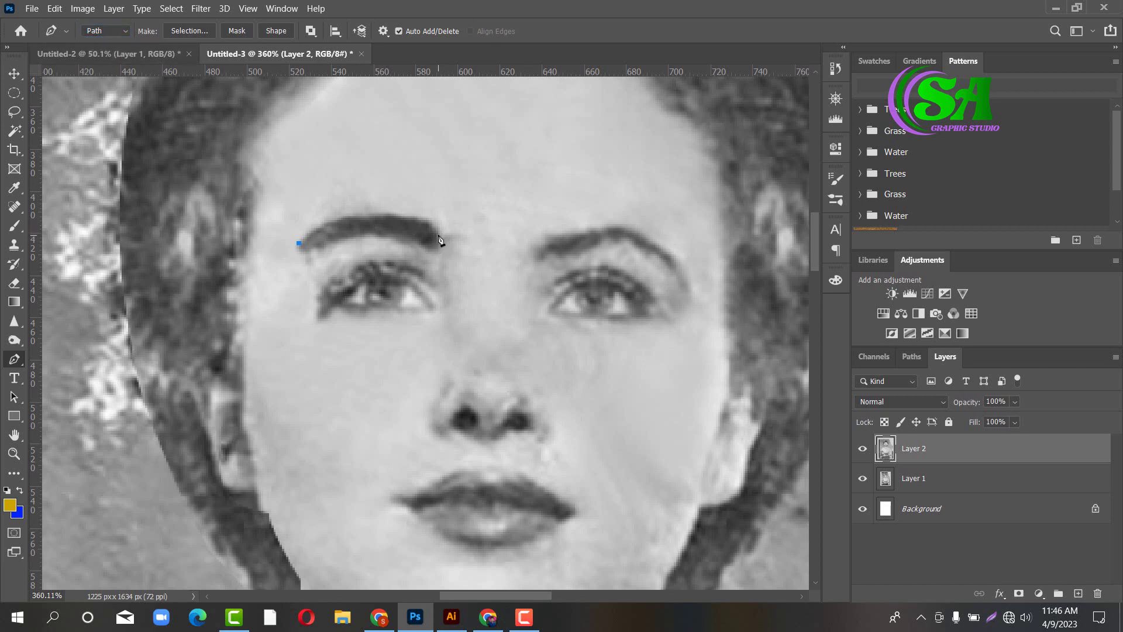
{"action": "left_click_drag", "start_coordinate": [434, 228], "coordinate": [526, 268]}
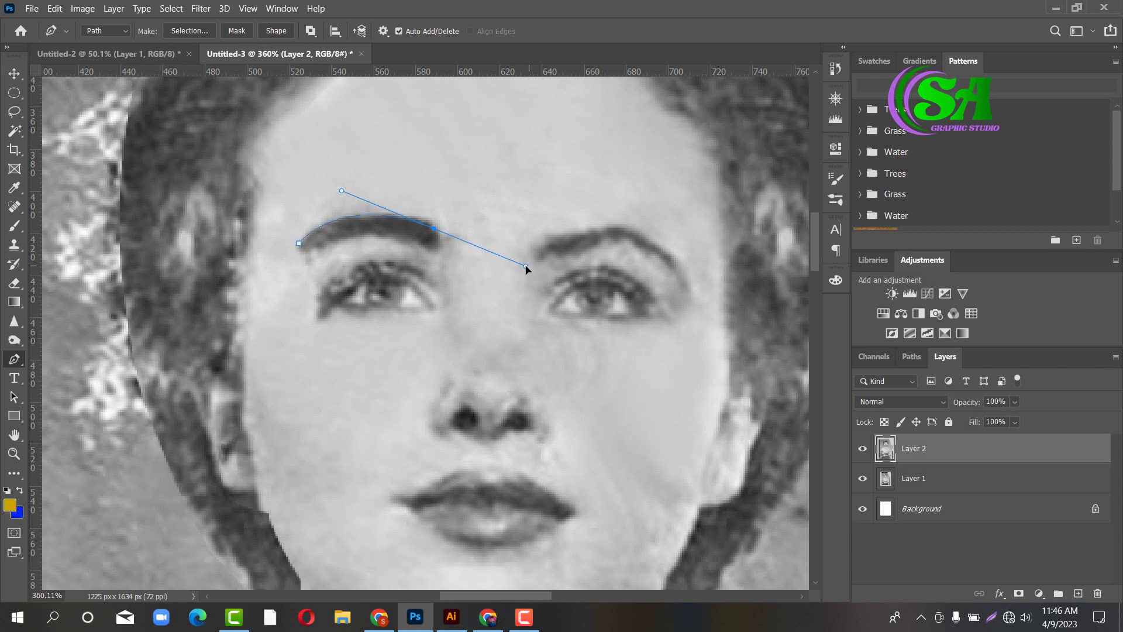
{"action": "left_click", "coordinate": [436, 233], "text": "alt"}
{"action": "left_click_drag", "start_coordinate": [431, 248], "coordinate": [420, 251]}
{"action": "left_click_drag", "start_coordinate": [305, 254], "coordinate": [234, 305]}
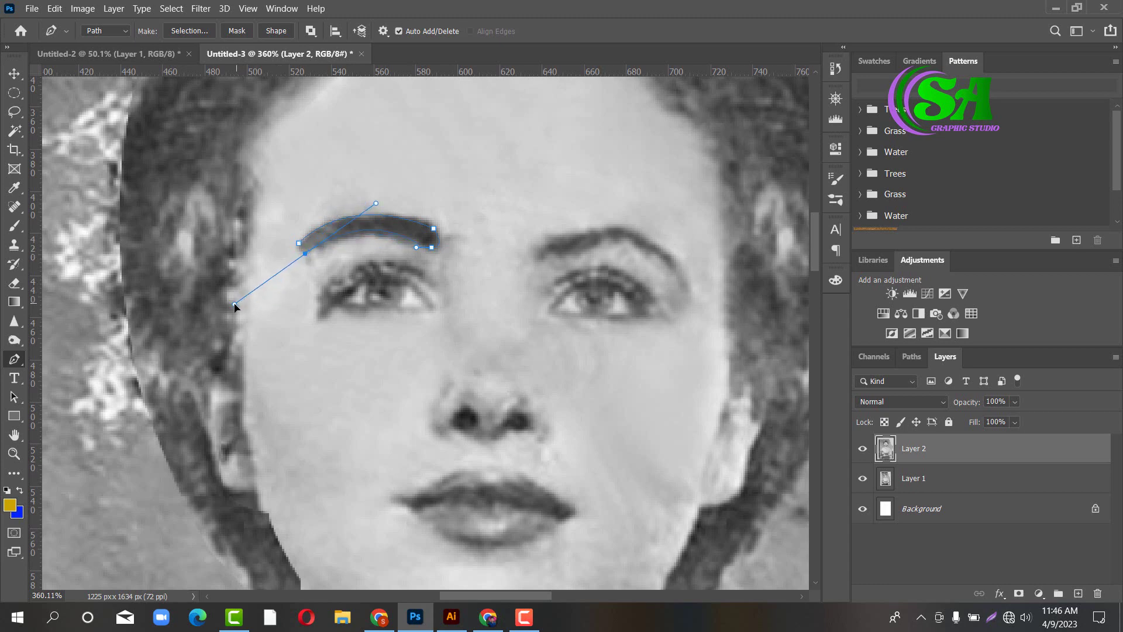
{"action": "left_click", "coordinate": [305, 254], "text": "alt"}
Convert the left eyebrow path to a selection and copy the eyebrow to a new layer.
{"action": "left_click", "coordinate": [14, 73]}
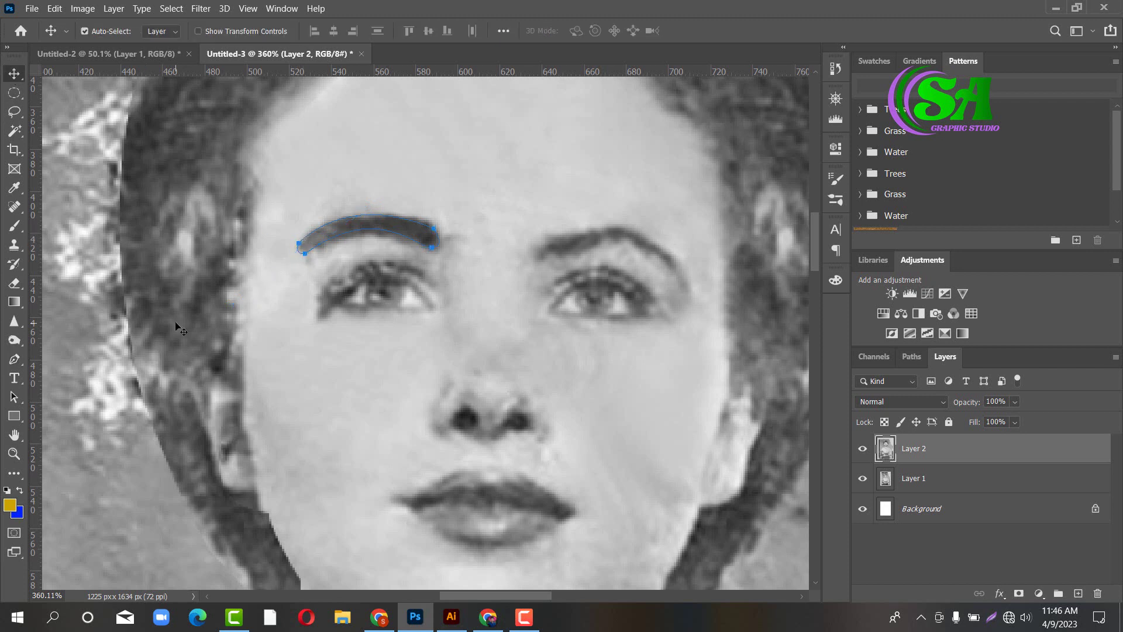
{"action": "key", "text": "ctrl+Return"}
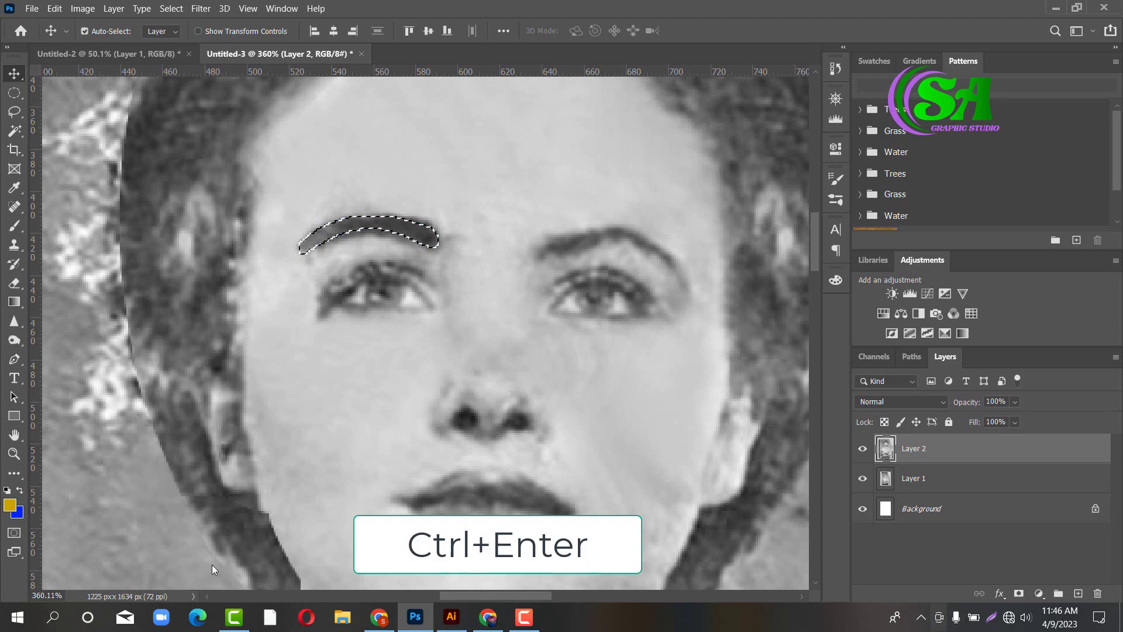
{"action": "key", "text": "ctrl+j"}
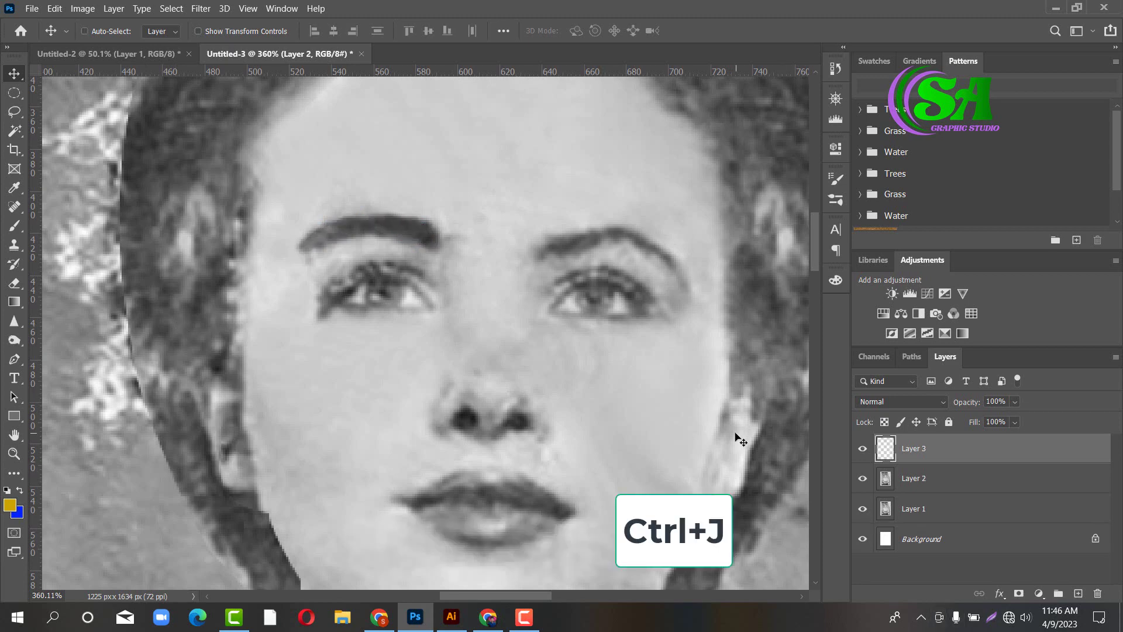
{"action": "key", "text": "ctrl"}
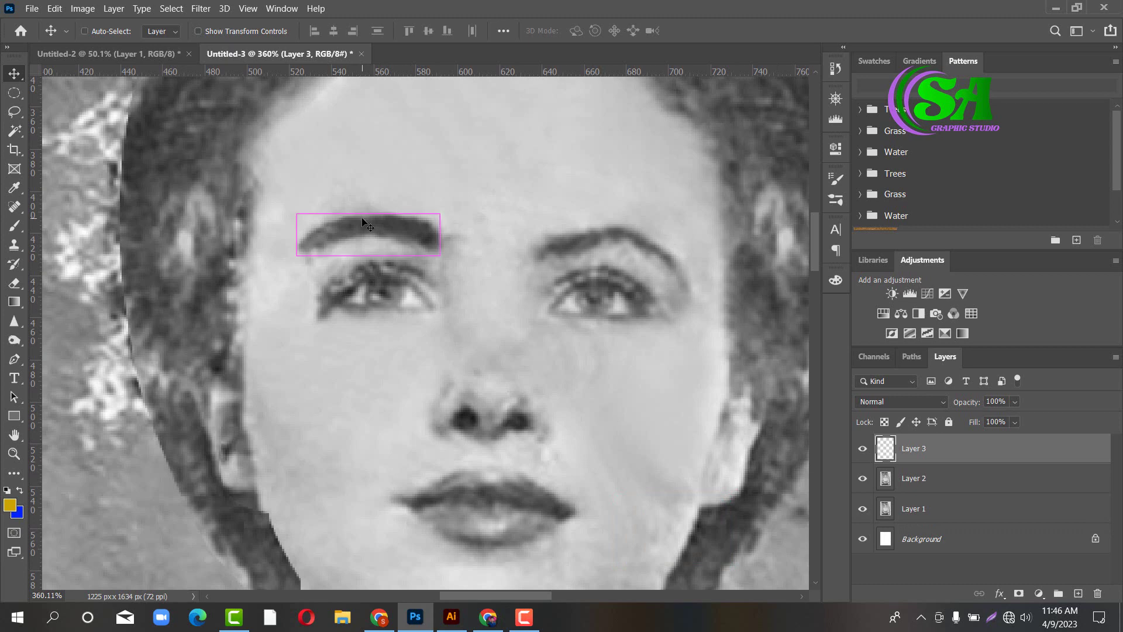
Place the copied eyebrow over the right eye and flip it horizontally with Free Transform.
{"action": "key", "text": "ctrl+alt+t"}
{"action": "left_click_drag", "start_coordinate": [393, 230], "coordinate": [634, 243]}
{"action": "right_click", "coordinate": [635, 242]}
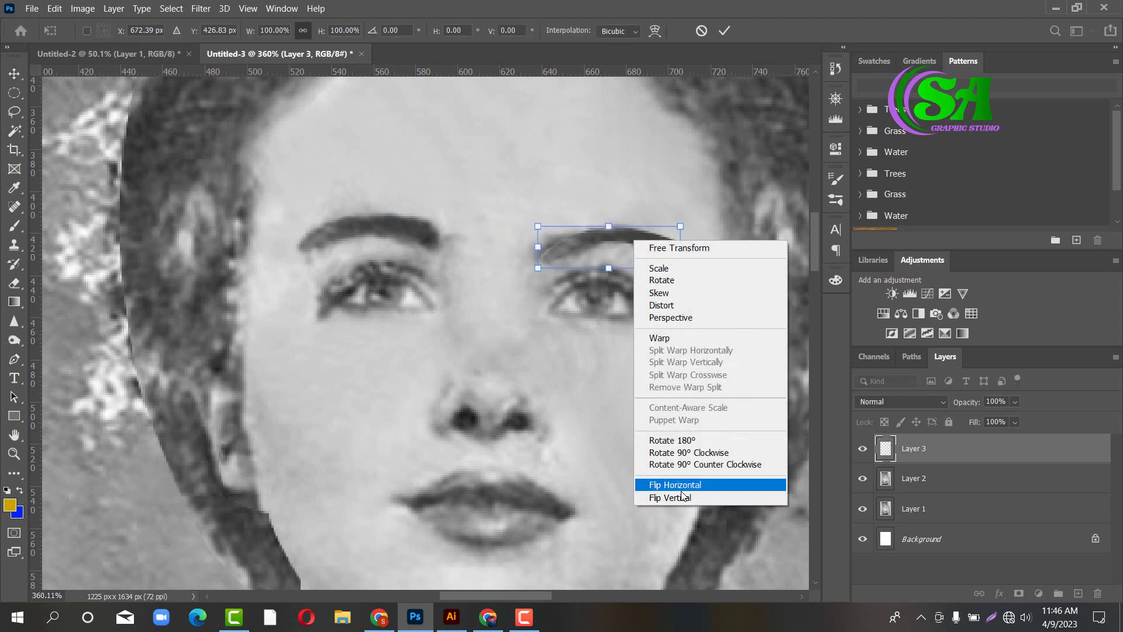
{"action": "left_click", "coordinate": [678, 485]}
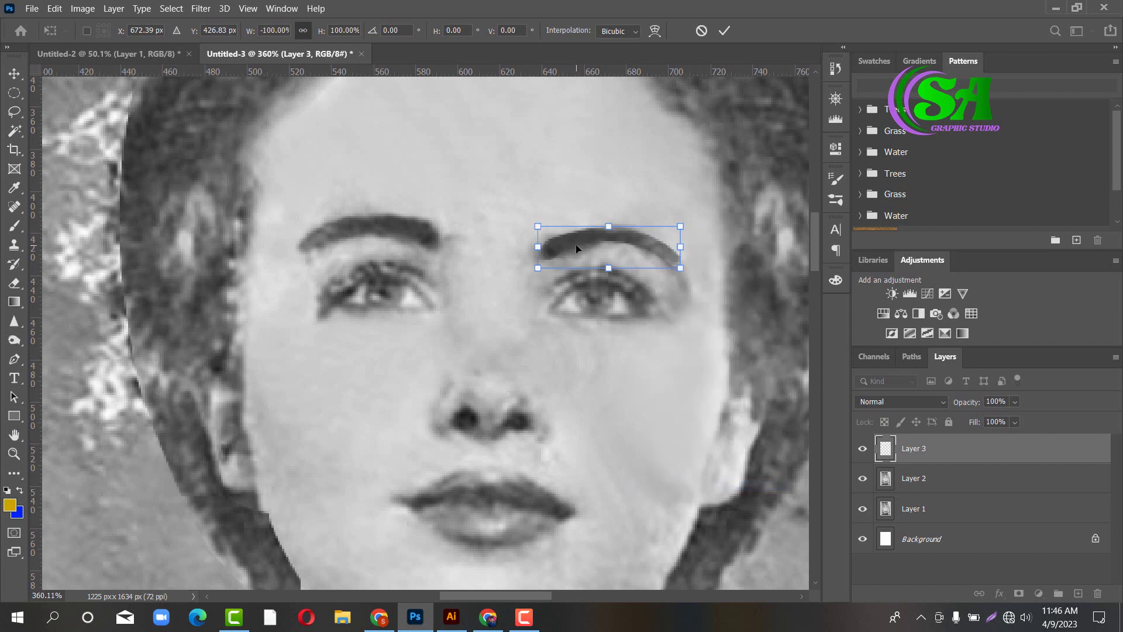
{"action": "left_click_drag", "start_coordinate": [577, 248], "coordinate": [577, 250]}
{"action": "left_click", "coordinate": [725, 31]}
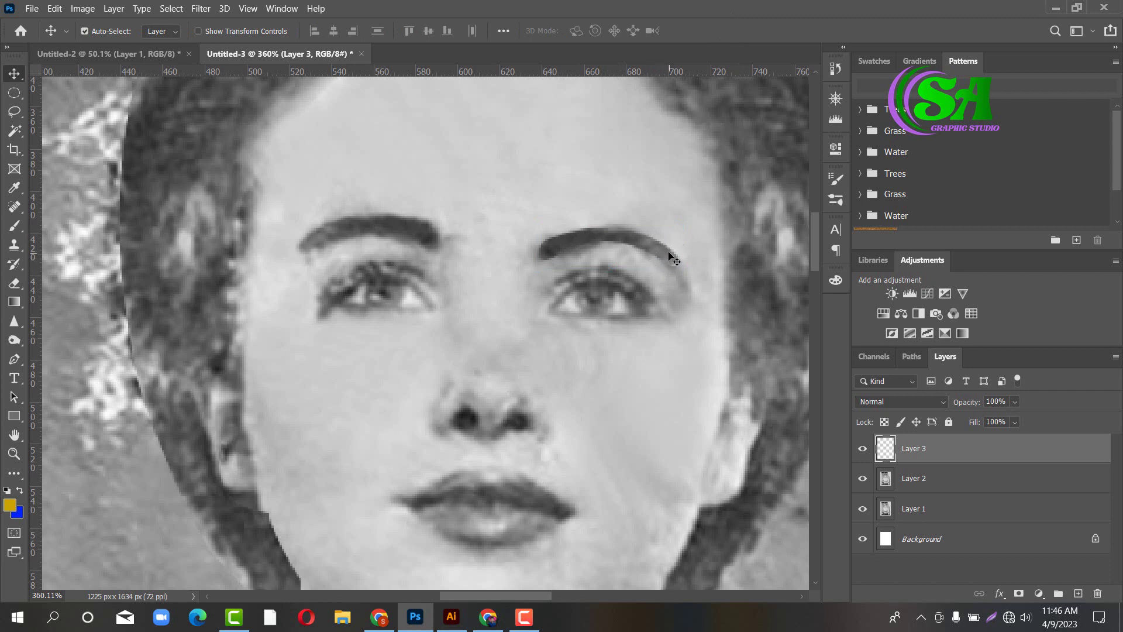
Scale the mirrored eyebrow to 101.47% width and 110% height, and nudge it slightly up over the right eye.
{"action": "left_click", "coordinate": [14, 283]}
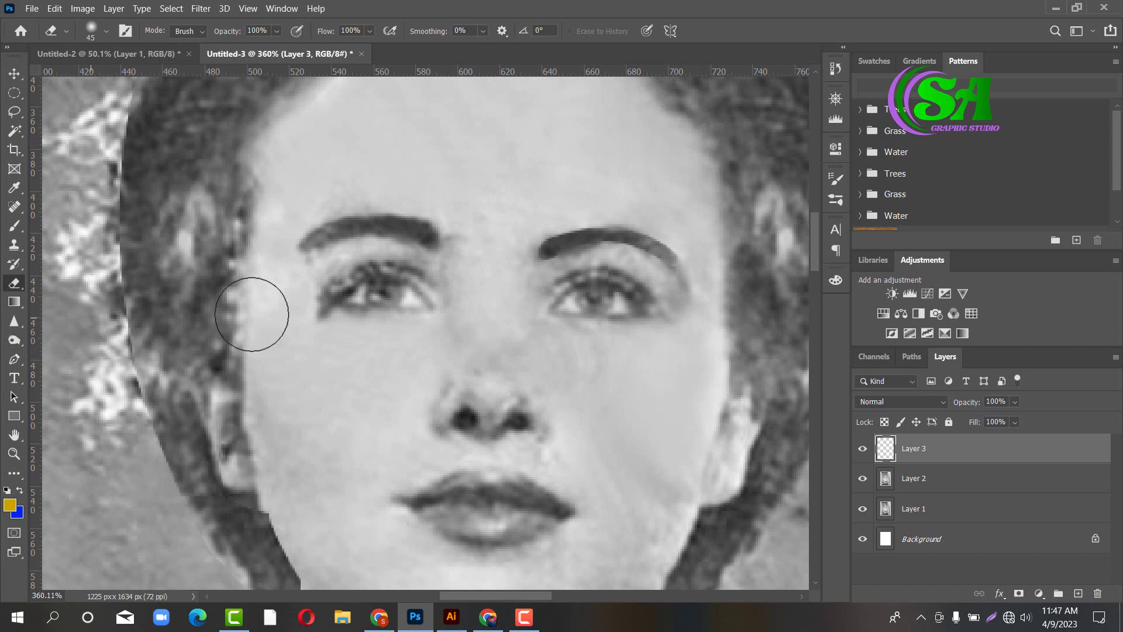
{"action": "left_click", "coordinate": [8, 75]}
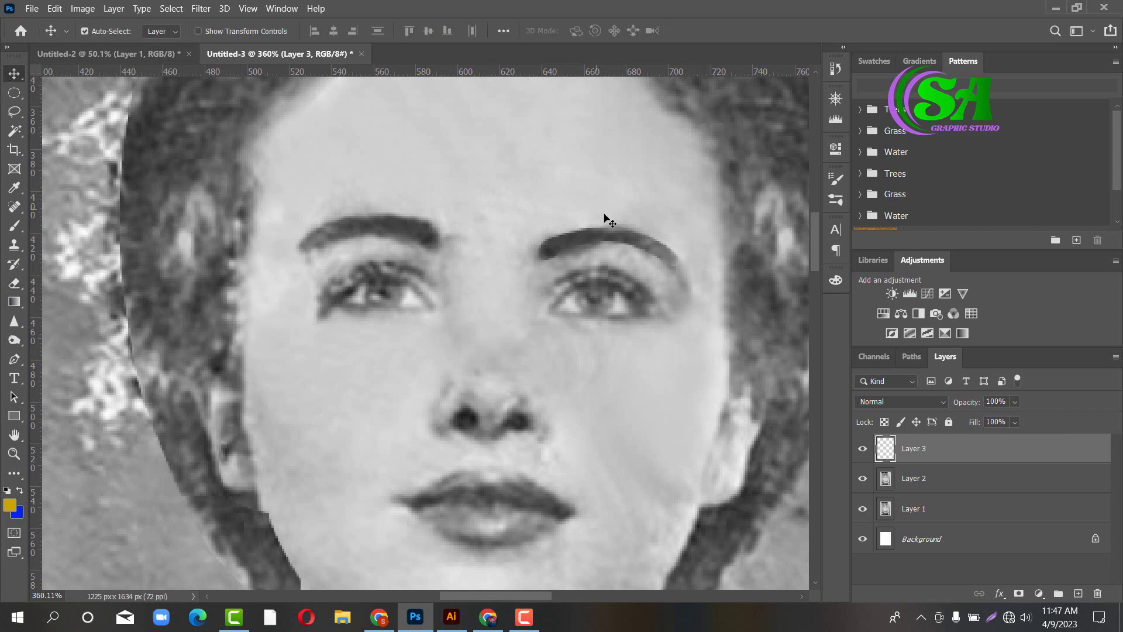
{"action": "key", "text": "ctrl"}
{"action": "key", "text": "ctrl+t"}
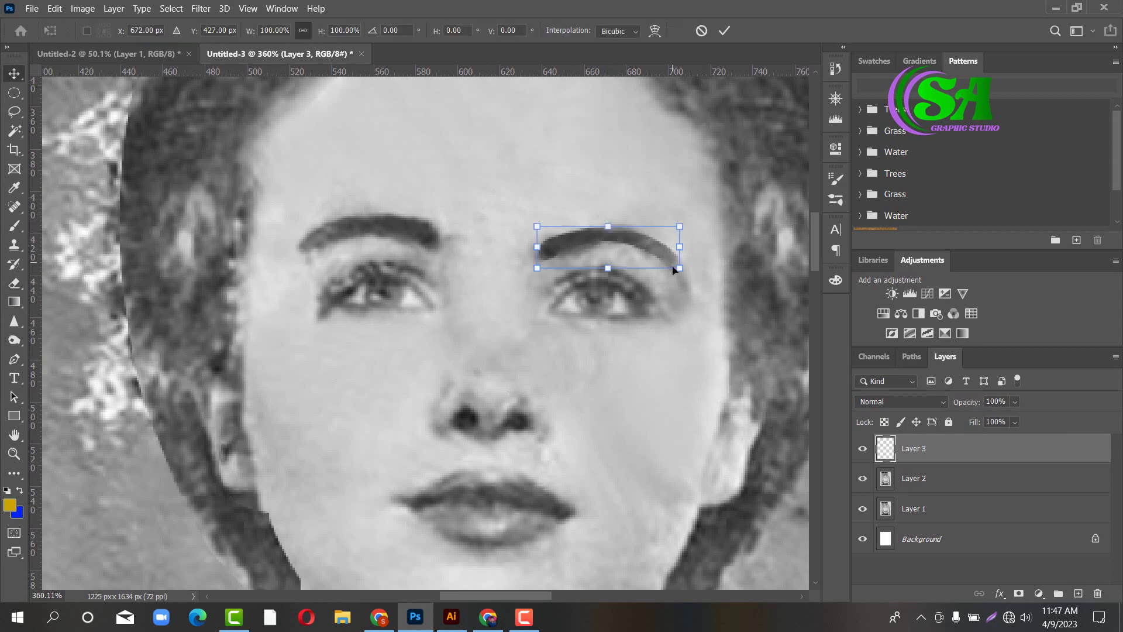
{"action": "left_click_drag", "start_coordinate": [680, 268], "coordinate": [683, 272]}
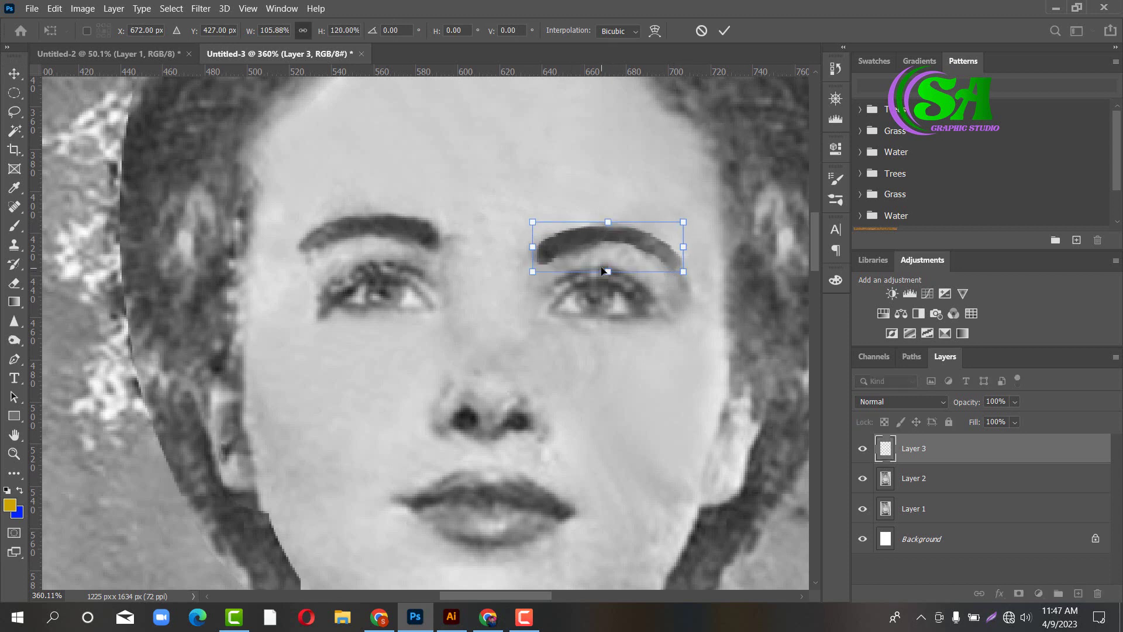
{"action": "left_click_drag", "start_coordinate": [609, 272], "coordinate": [611, 271]}
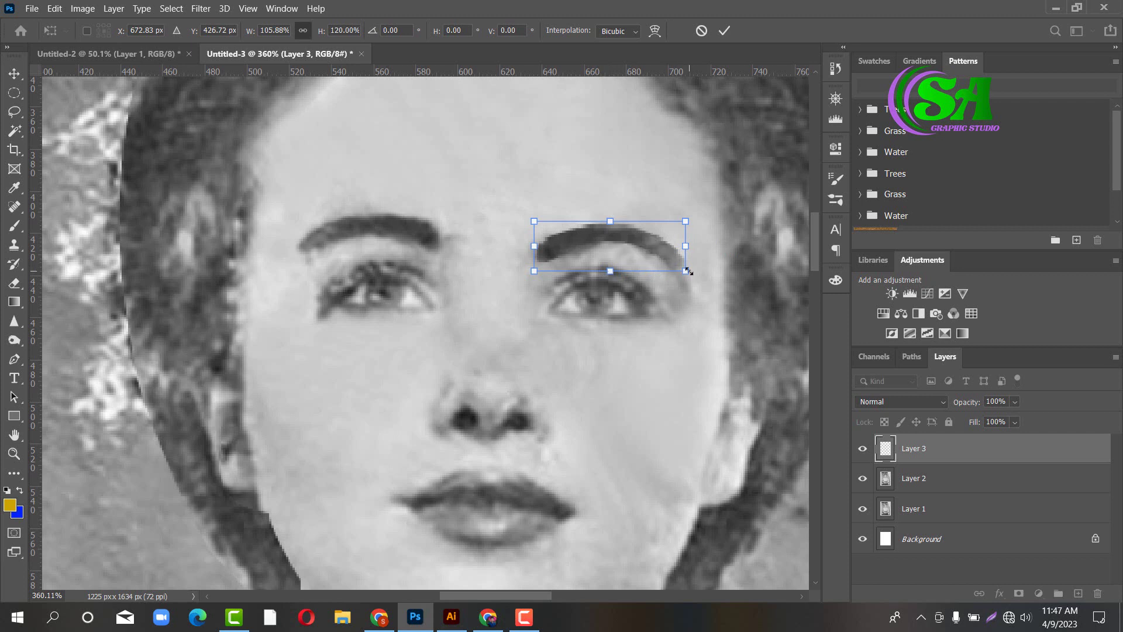
{"action": "left_click_drag", "start_coordinate": [689, 272], "coordinate": [683, 270]}
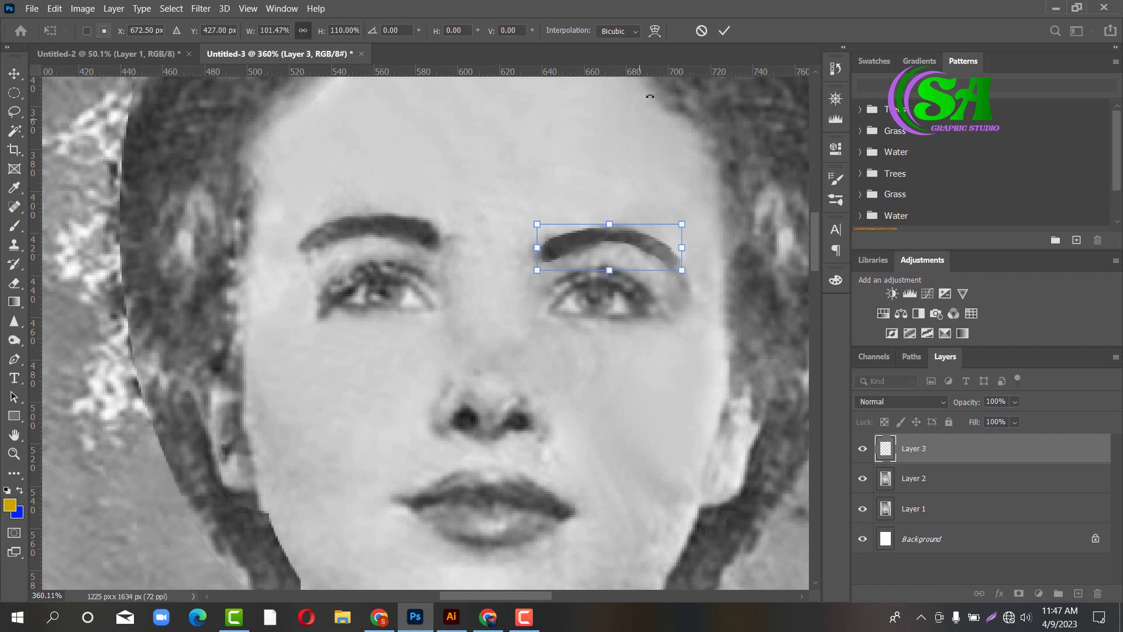
{"action": "left_click", "coordinate": [724, 31]}
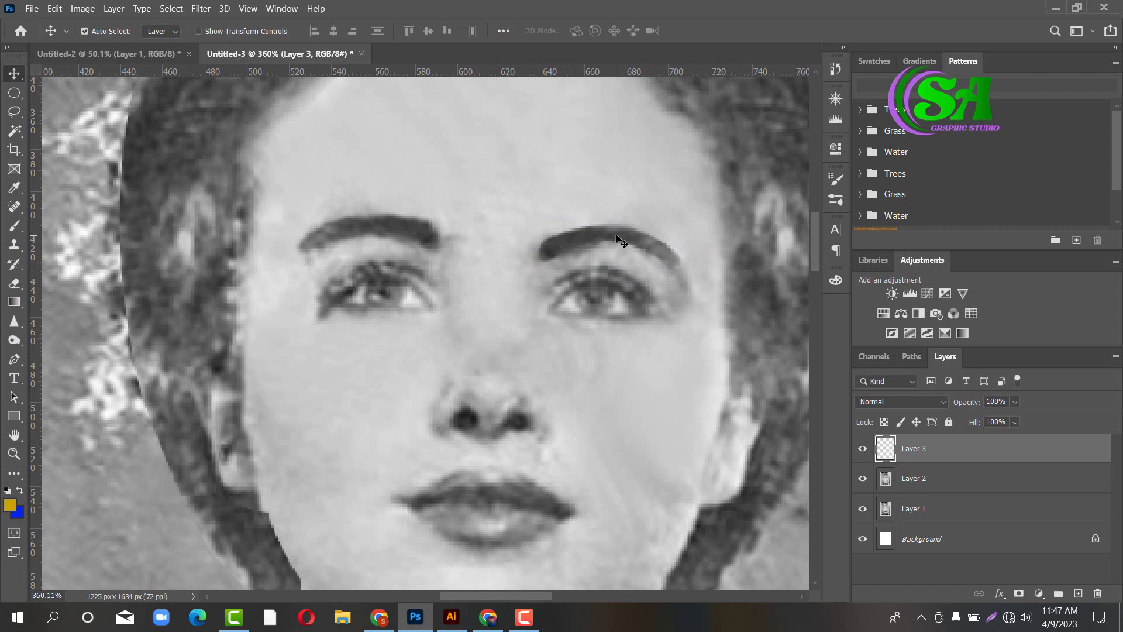
{"action": "key", "text": "Up"}
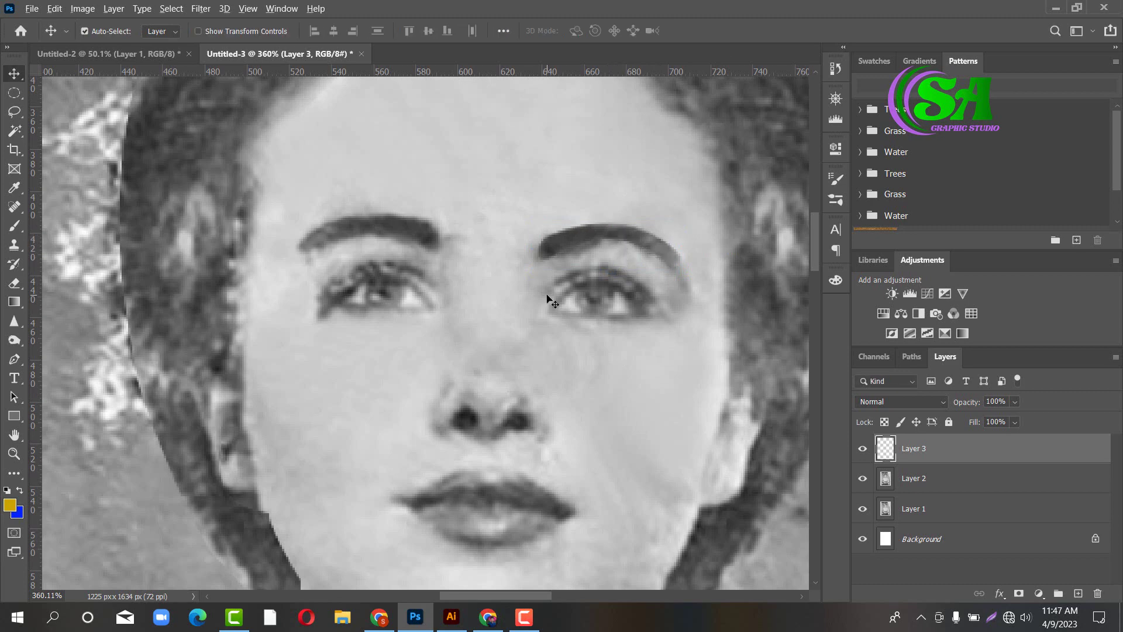
Examine the rebuilt eyebrows against the whole face and the full portrait.
{"action": "scroll", "coordinate": [550, 301], "scroll_direction": "down", "scroll_amount": 5}
{"action": "scroll", "coordinate": [550, 303], "scroll_direction": "up", "scroll_amount": 3}
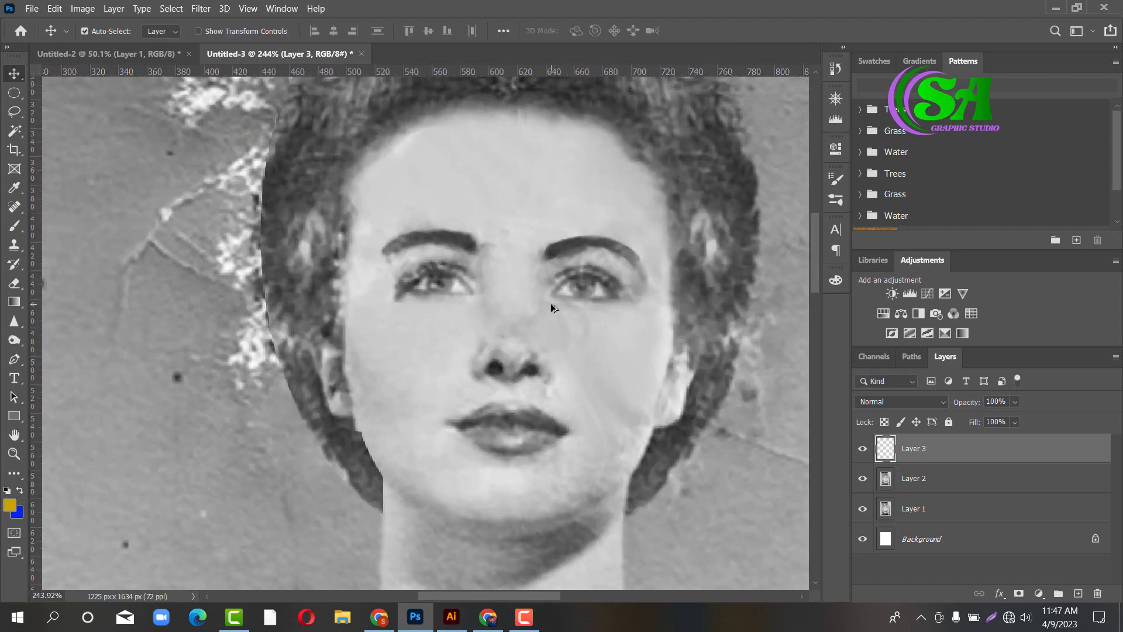
{"action": "scroll", "coordinate": [550, 303], "scroll_direction": "down", "scroll_amount": 3}
{"action": "scroll", "coordinate": [592, 282], "scroll_direction": "up", "scroll_amount": 2}
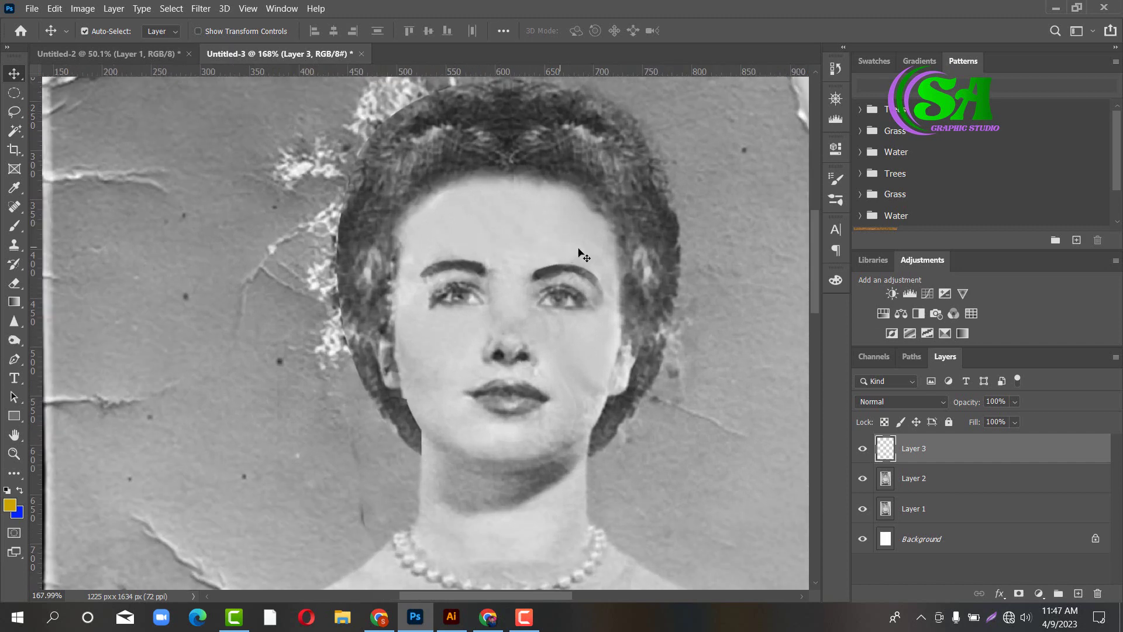
{"action": "scroll", "coordinate": [578, 249], "scroll_direction": "down", "scroll_amount": 3}
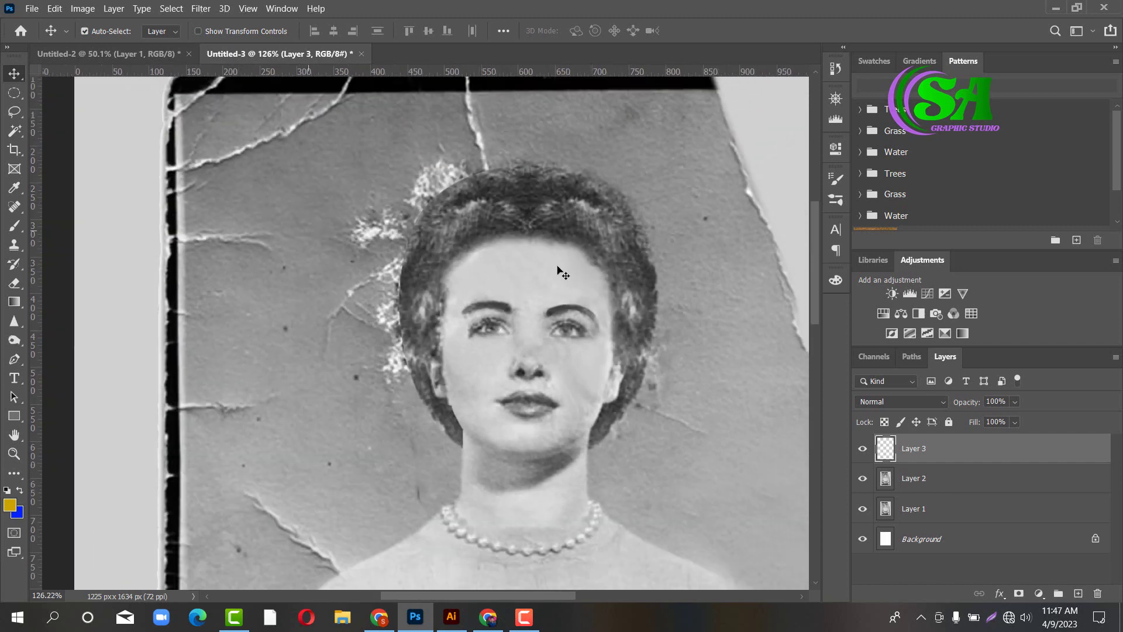
{"action": "scroll", "coordinate": [739, 328], "scroll_direction": "down", "scroll_amount": 2}
{"action": "scroll", "coordinate": [671, 333], "scroll_direction": "down", "scroll_amount": 4}
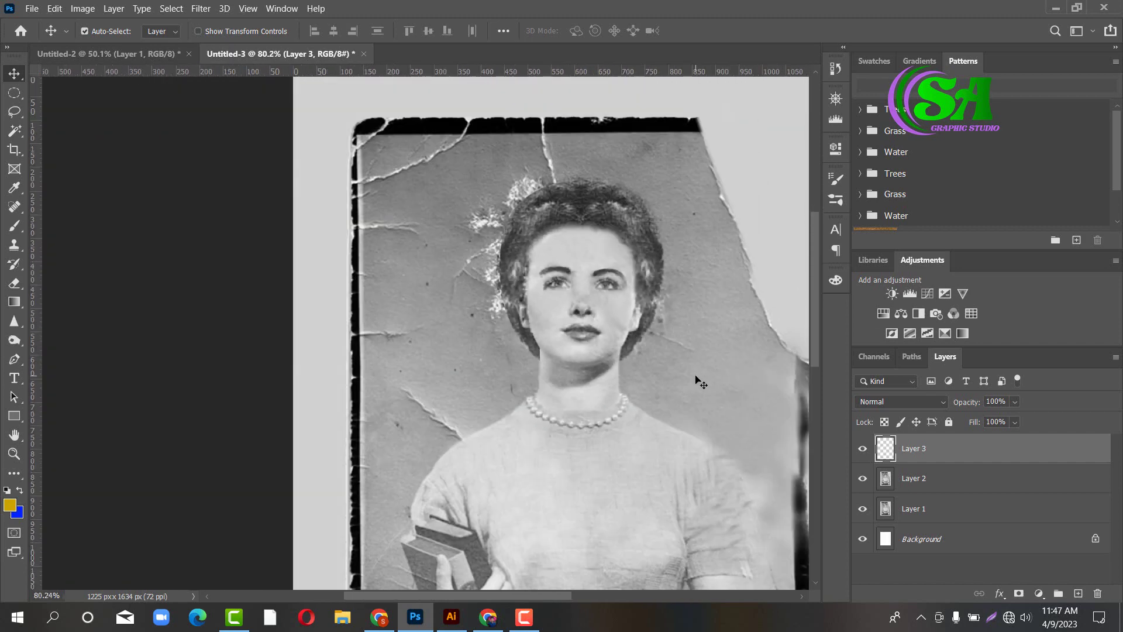
{"action": "left_click_drag", "start_coordinate": [696, 377], "coordinate": [589, 336]}
{"action": "scroll", "coordinate": [591, 339], "scroll_direction": "down", "scroll_amount": 2}
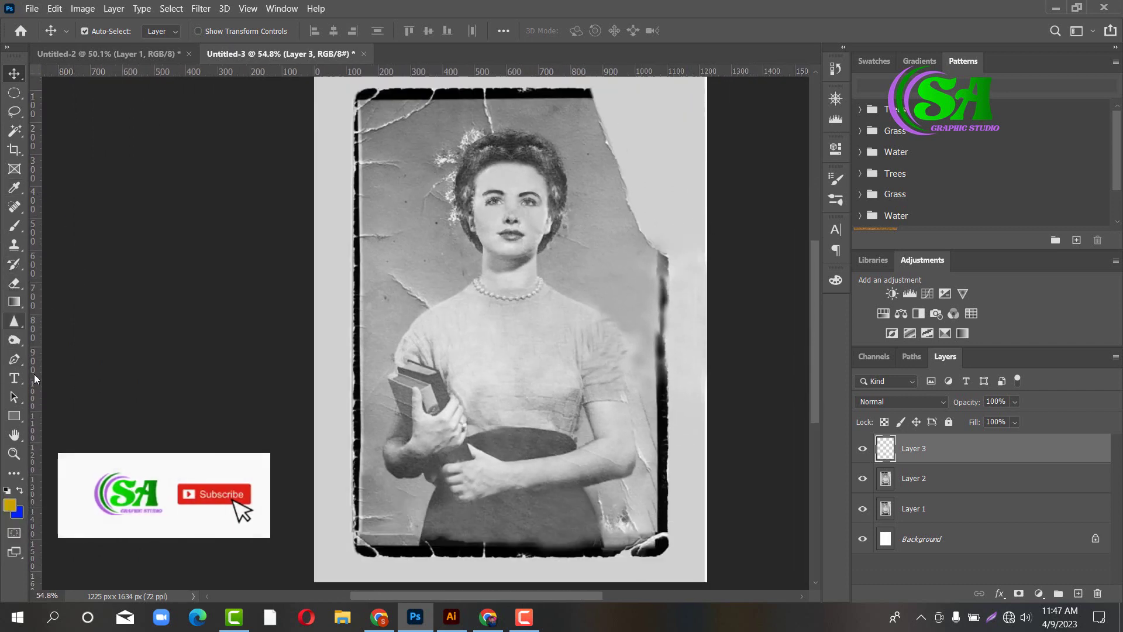
Start a Pen path at the skirt's lower-left corner and trace up its left edge and under the left elbow.
{"action": "left_click", "coordinate": [14, 359]}
{"action": "left_click", "coordinate": [89, 359]}
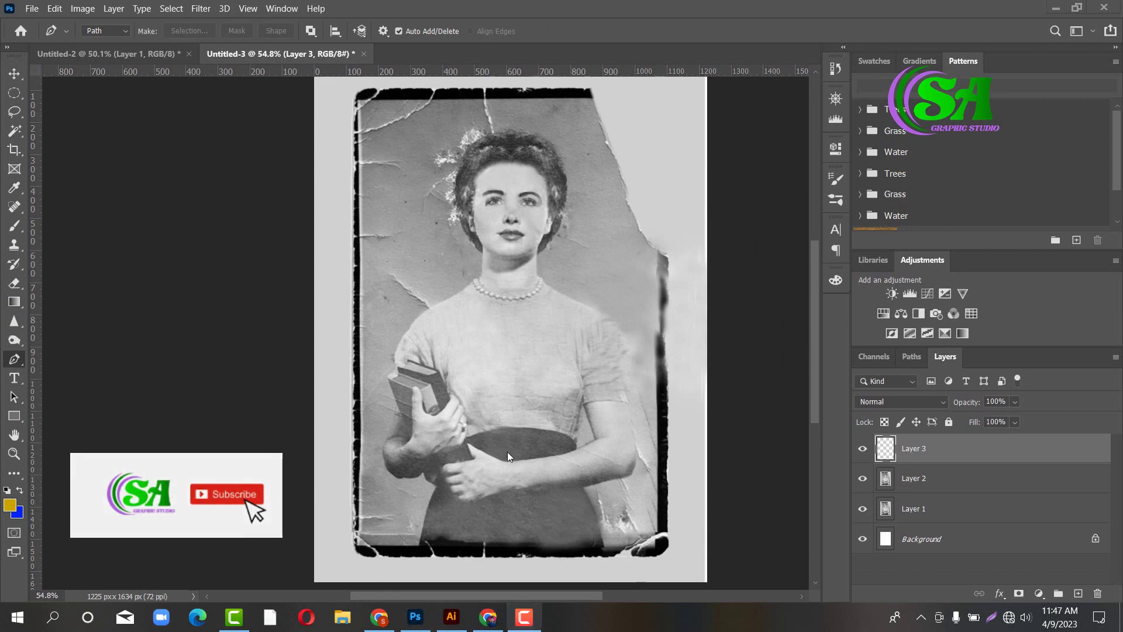
{"action": "scroll", "coordinate": [493, 395], "scroll_direction": "up", "scroll_amount": 5}
{"action": "scroll", "coordinate": [494, 395], "scroll_direction": "down", "scroll_amount": 7}
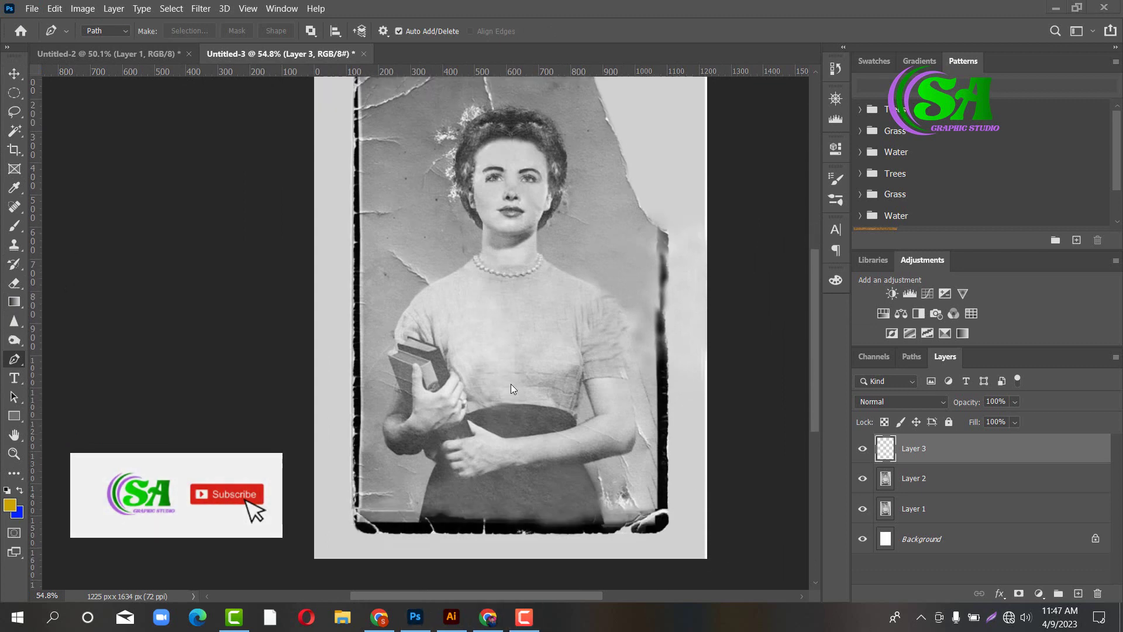
{"action": "scroll", "coordinate": [508, 380], "scroll_direction": "up", "scroll_amount": 1}
{"action": "scroll", "coordinate": [508, 380], "scroll_direction": "up", "scroll_amount": 4}
{"action": "scroll", "coordinate": [508, 380], "scroll_direction": "down", "scroll_amount": 4}
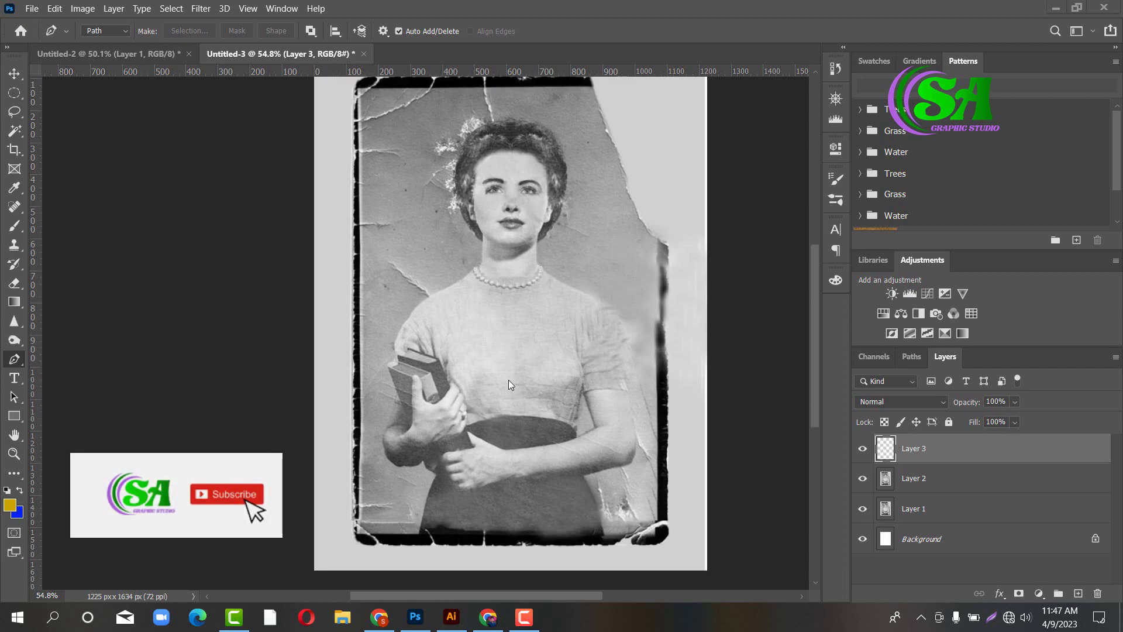
{"action": "scroll", "coordinate": [510, 381], "scroll_direction": "left", "scroll_amount": 6}
{"action": "scroll", "coordinate": [509, 380], "scroll_direction": "down", "scroll_amount": 1}
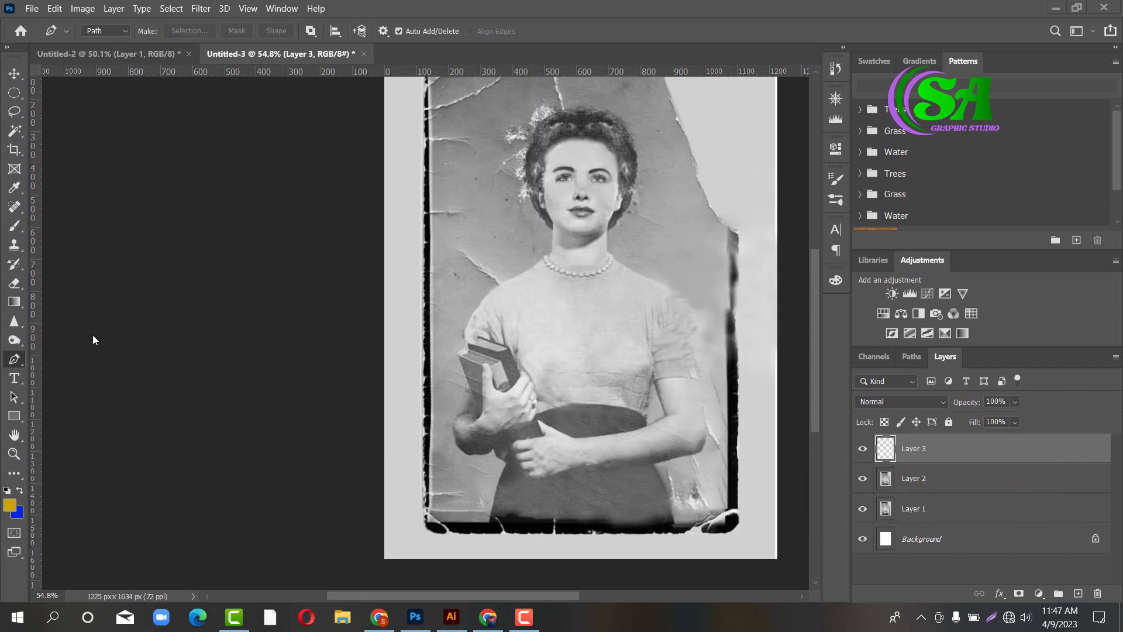
{"action": "left_click", "coordinate": [12, 436]}
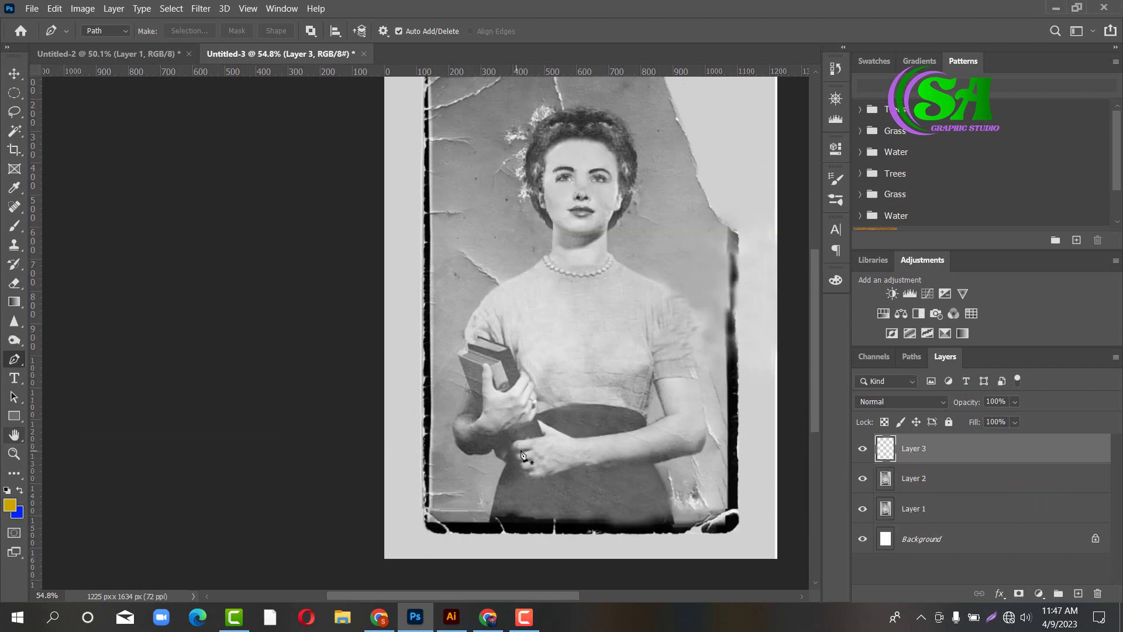
{"action": "scroll", "coordinate": [587, 420], "scroll_direction": "up", "scroll_amount": 5}
{"action": "left_click_drag", "start_coordinate": [667, 399], "coordinate": [517, 335]}
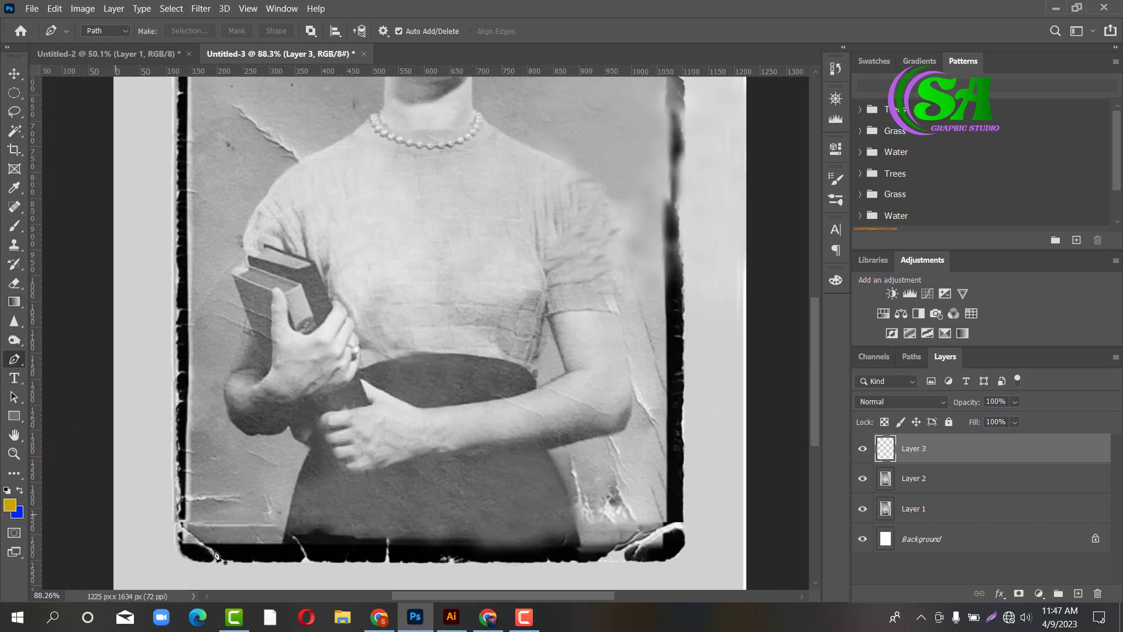
{"action": "left_click", "coordinate": [281, 541]}
{"action": "scroll", "coordinate": [228, 399], "scroll_direction": "up", "scroll_amount": 2}
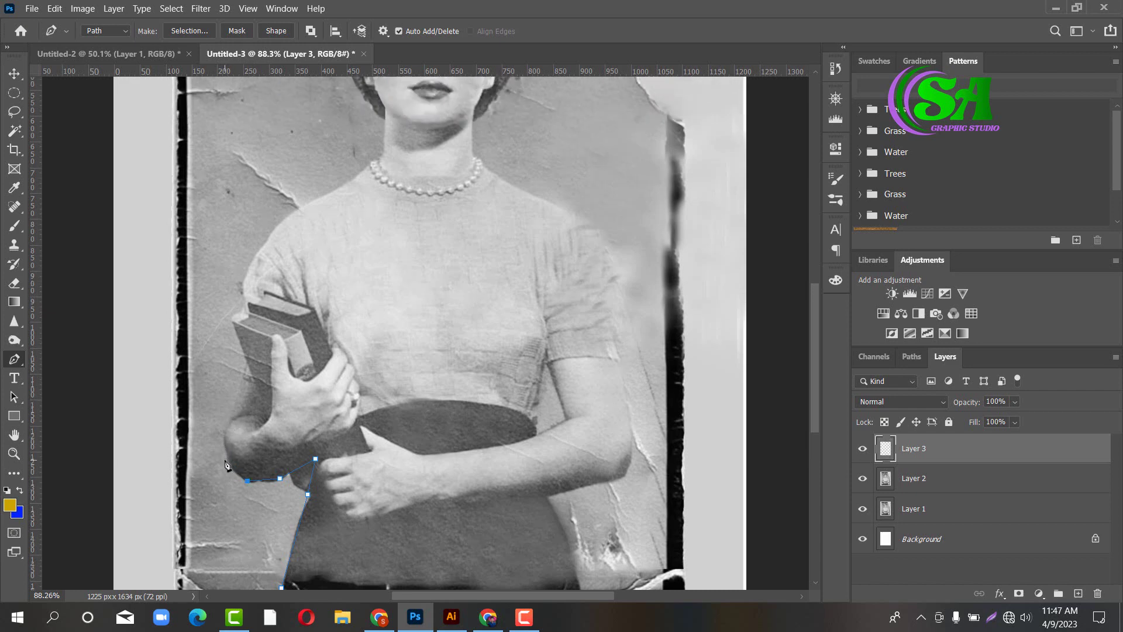
Continue the path up the left arm, past the books and over the left sleeve and shoulder to the necklace.
{"action": "left_click", "coordinate": [230, 415]}
{"action": "left_click", "coordinate": [240, 385]}
{"action": "left_click", "coordinate": [240, 307]}
{"action": "left_click_drag", "start_coordinate": [265, 244], "coordinate": [350, 183]}
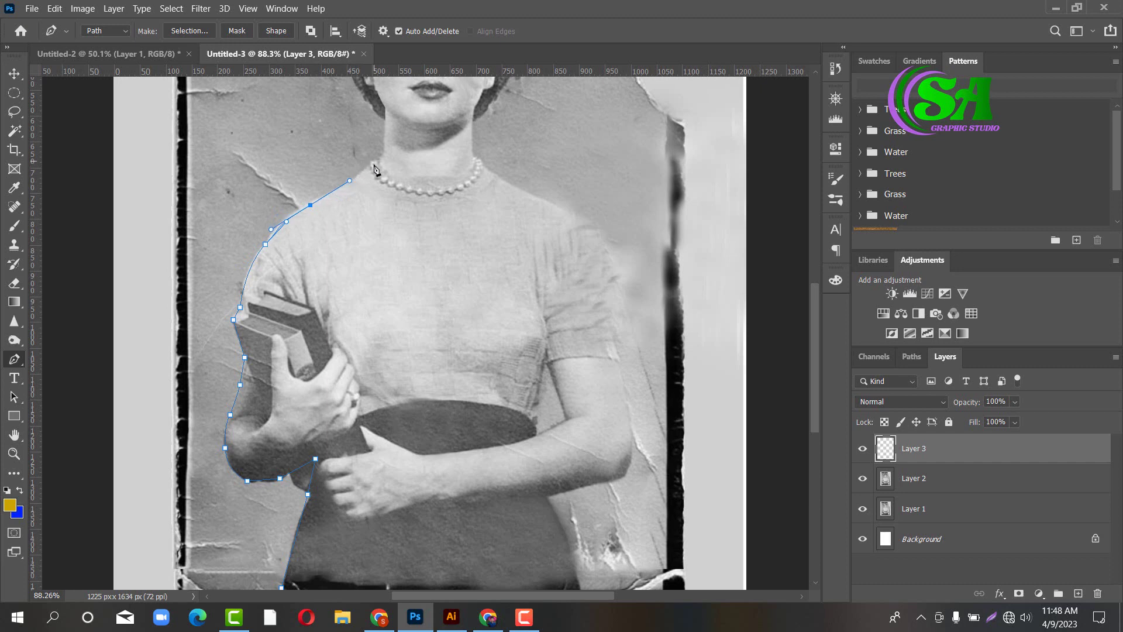
{"action": "left_click", "coordinate": [371, 165]}
Extend the path up the left side of the neck to the lower-left edge of the hair.
{"action": "scroll", "coordinate": [363, 218], "scroll_direction": "up", "scroll_amount": 3}
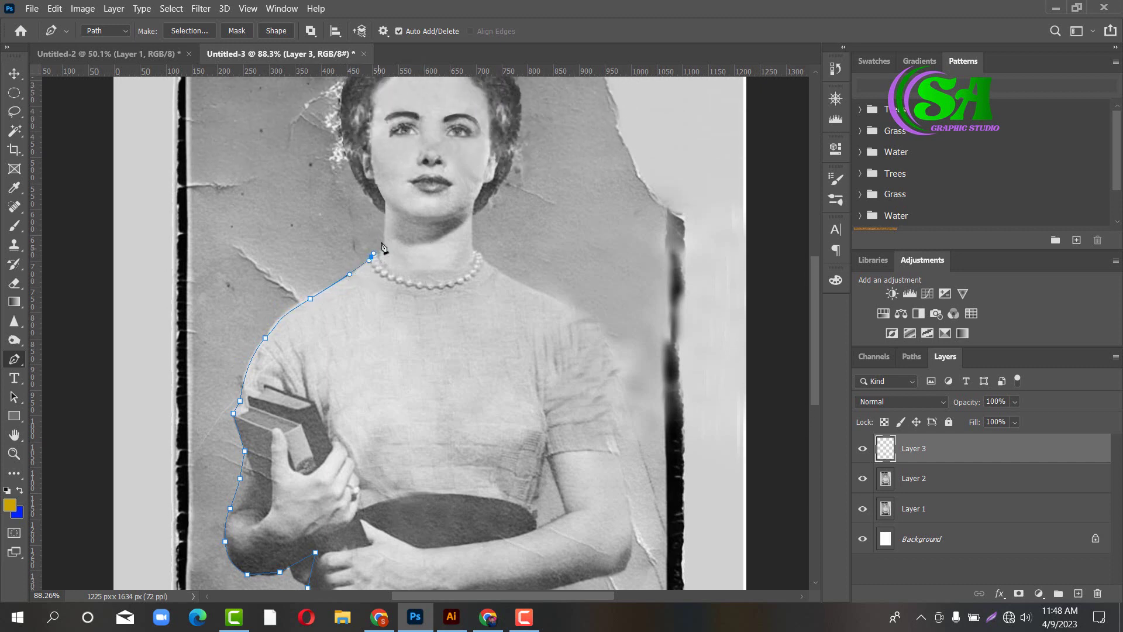
{"action": "left_click_drag", "start_coordinate": [385, 227], "coordinate": [354, 169]}
{"action": "scroll", "coordinate": [347, 147], "scroll_direction": "up", "scroll_amount": 2}
{"action": "scroll", "coordinate": [385, 168], "scroll_direction": "up", "scroll_amount": 3}
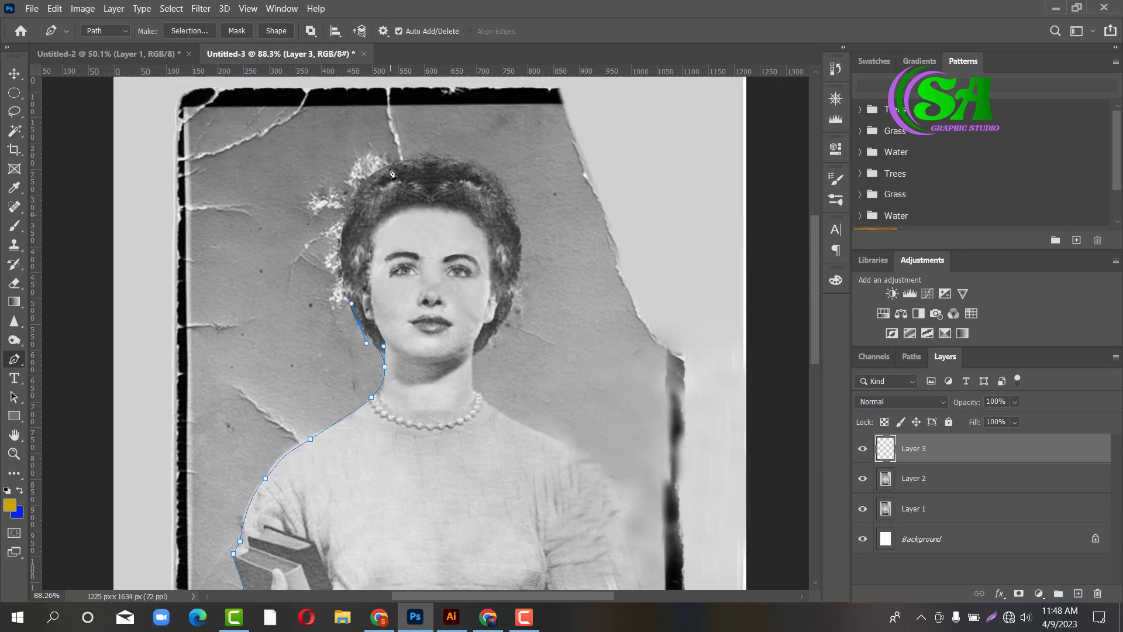
Trace the outer edge of the hair up the left side, over the crown and down to the right side.
{"action": "left_click_drag", "start_coordinate": [358, 194], "coordinate": [388, 129]}
{"action": "left_click_drag", "start_coordinate": [438, 158], "coordinate": [456, 160]}
{"action": "key", "text": "ctrl+z"}
{"action": "left_click", "coordinate": [355, 190], "text": "alt"}
{"action": "left_click_drag", "start_coordinate": [470, 160], "coordinate": [552, 182]}
{"action": "left_click_drag", "start_coordinate": [521, 254], "coordinate": [513, 322]}
{"action": "scroll", "coordinate": [491, 286], "scroll_direction": "down", "scroll_amount": 3}
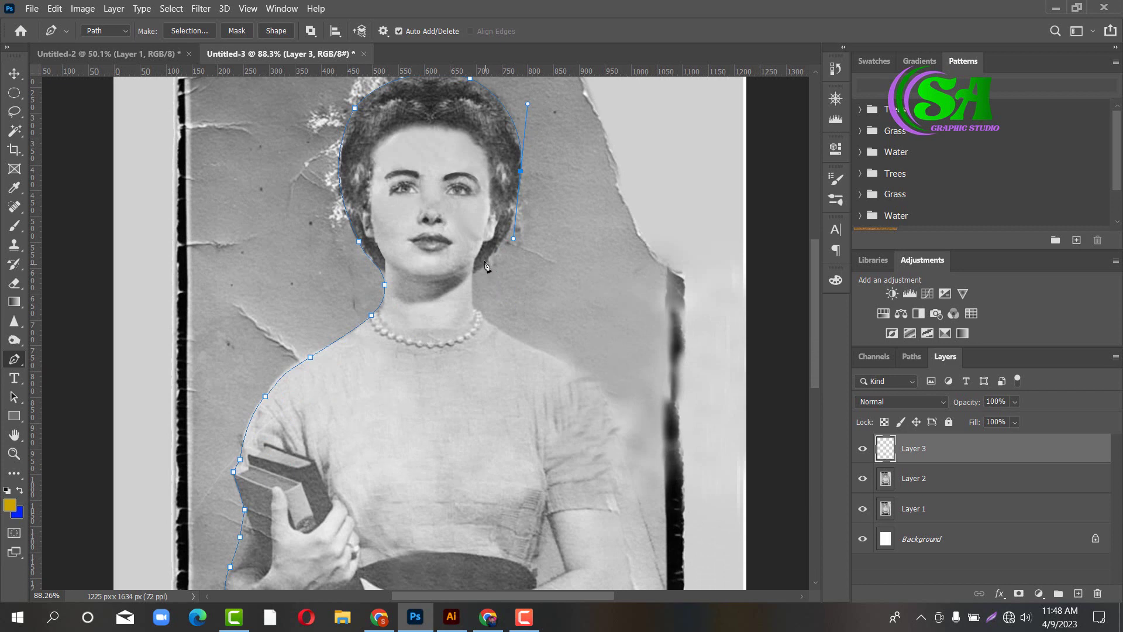
Continue the path around the lower-right hair, down the right side of the neck and along the right shoulder.
{"action": "left_click", "coordinate": [484, 260]}
{"action": "key", "text": "ctrl+z"}
{"action": "scroll", "coordinate": [549, 282], "scroll_direction": "up", "scroll_amount": 5}
{"action": "left_click_drag", "start_coordinate": [525, 286], "coordinate": [559, 367]}
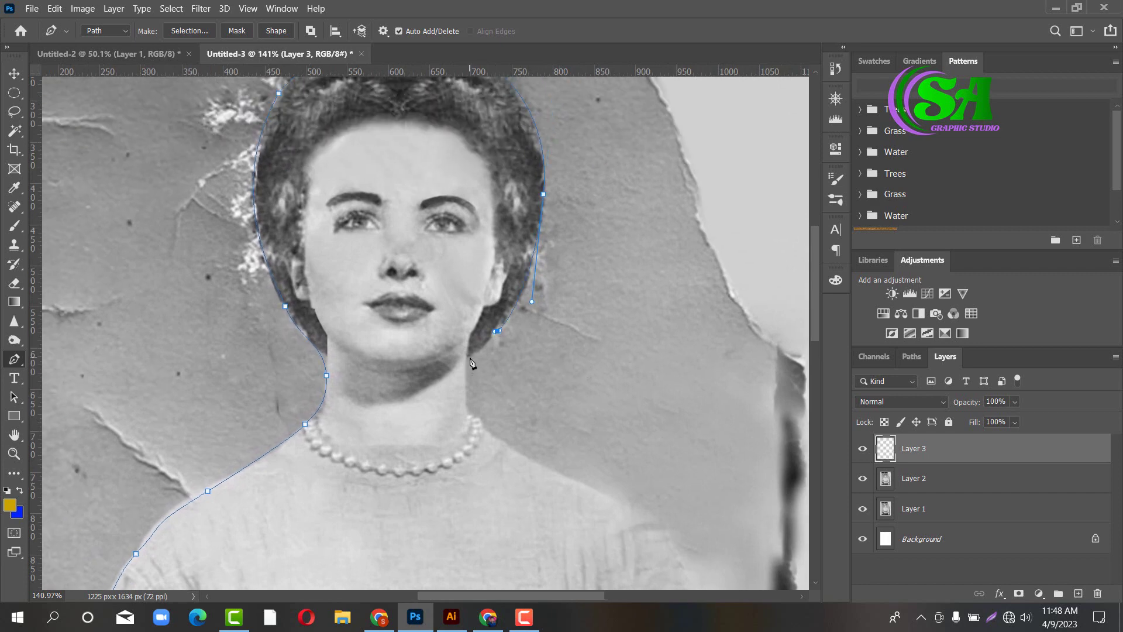
{"action": "scroll", "coordinate": [495, 373], "scroll_direction": "down", "scroll_amount": 3}
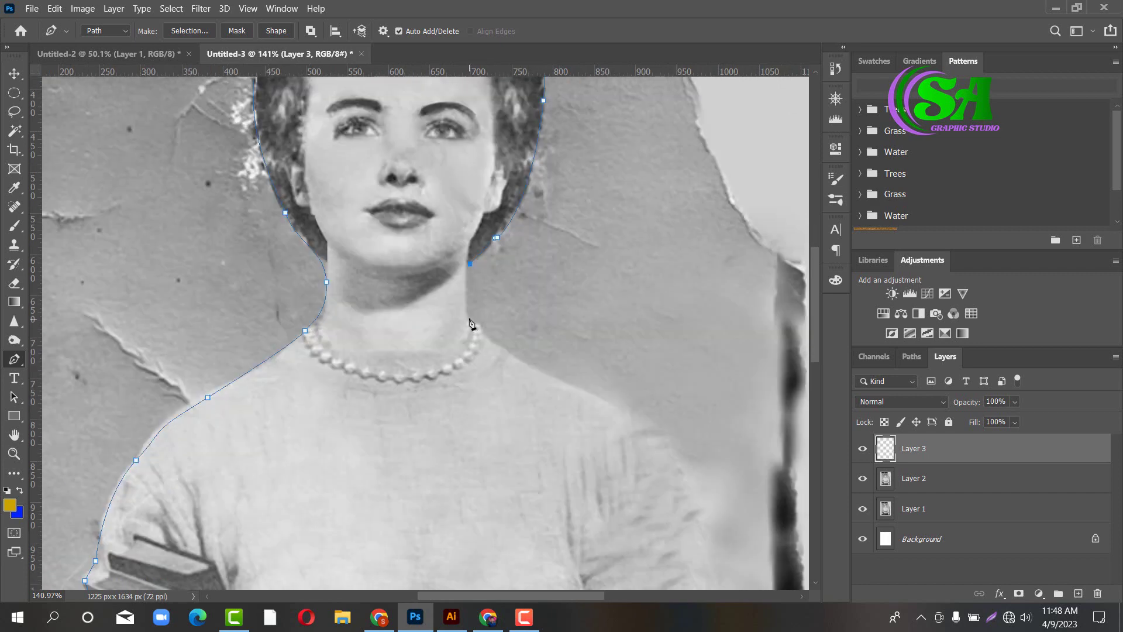
{"action": "left_click_drag", "start_coordinate": [469, 319], "coordinate": [484, 334]}
{"action": "left_click_drag", "start_coordinate": [607, 401], "coordinate": [669, 420]}
{"action": "left_click_drag", "start_coordinate": [619, 465], "coordinate": [504, 343]}
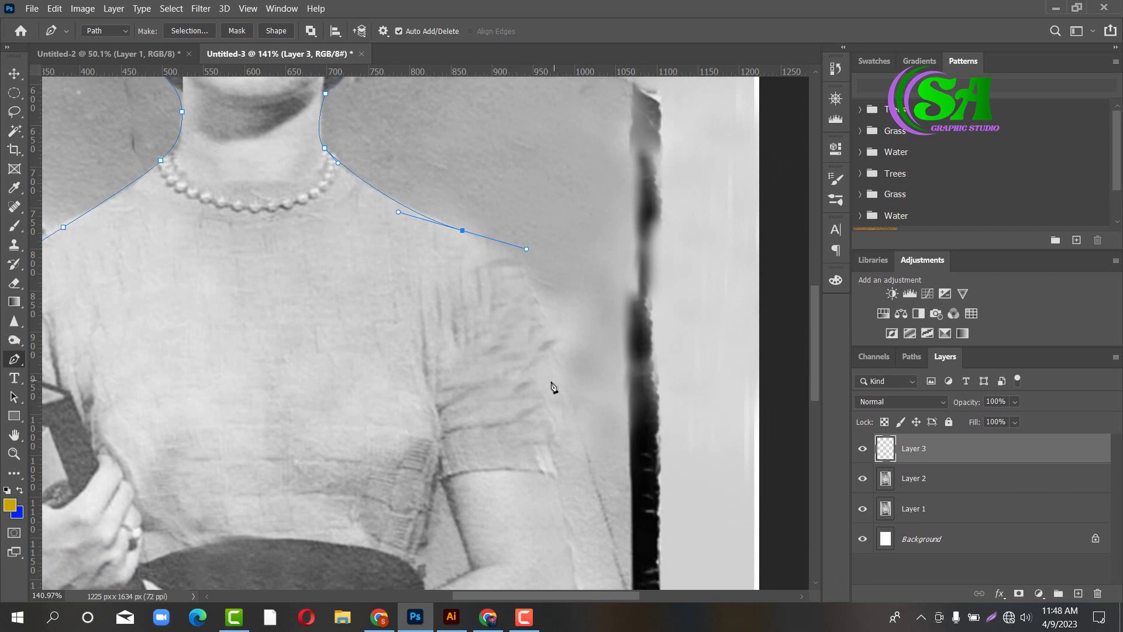
Trace the outer edge of the right sleeve and arm down to the elbow with smooth curves.
{"action": "scroll", "coordinate": [529, 398], "scroll_direction": "down", "scroll_amount": 1}
{"action": "scroll", "coordinate": [529, 398], "scroll_direction": "right", "scroll_amount": 1}
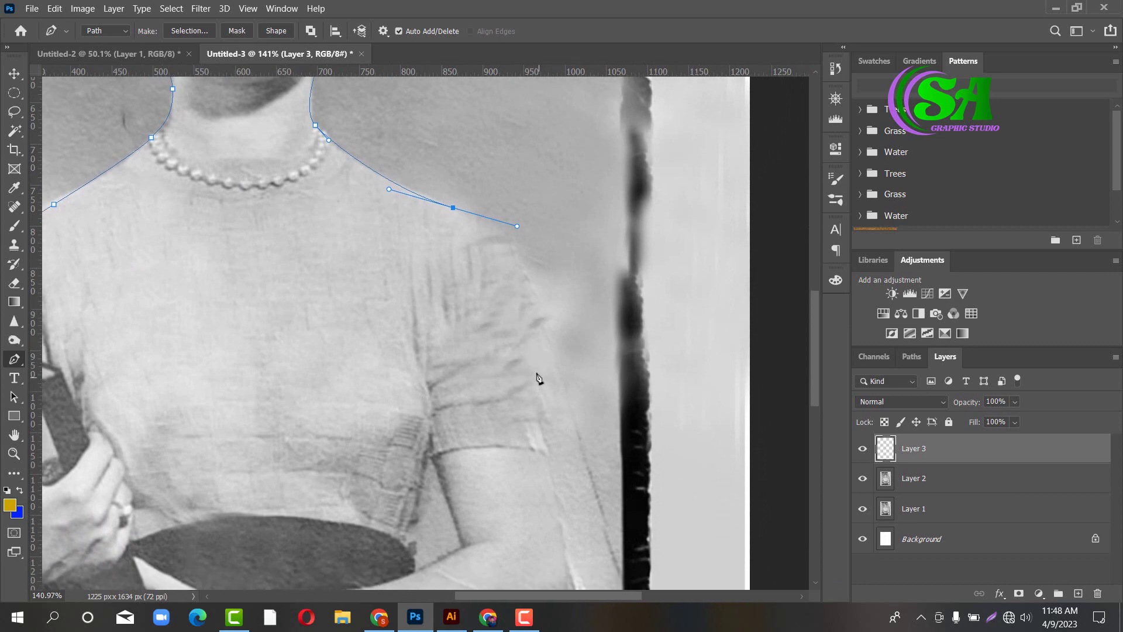
{"action": "left_click_drag", "start_coordinate": [529, 354], "coordinate": [543, 419]}
{"action": "scroll", "coordinate": [543, 421], "scroll_direction": "down", "scroll_amount": 3}
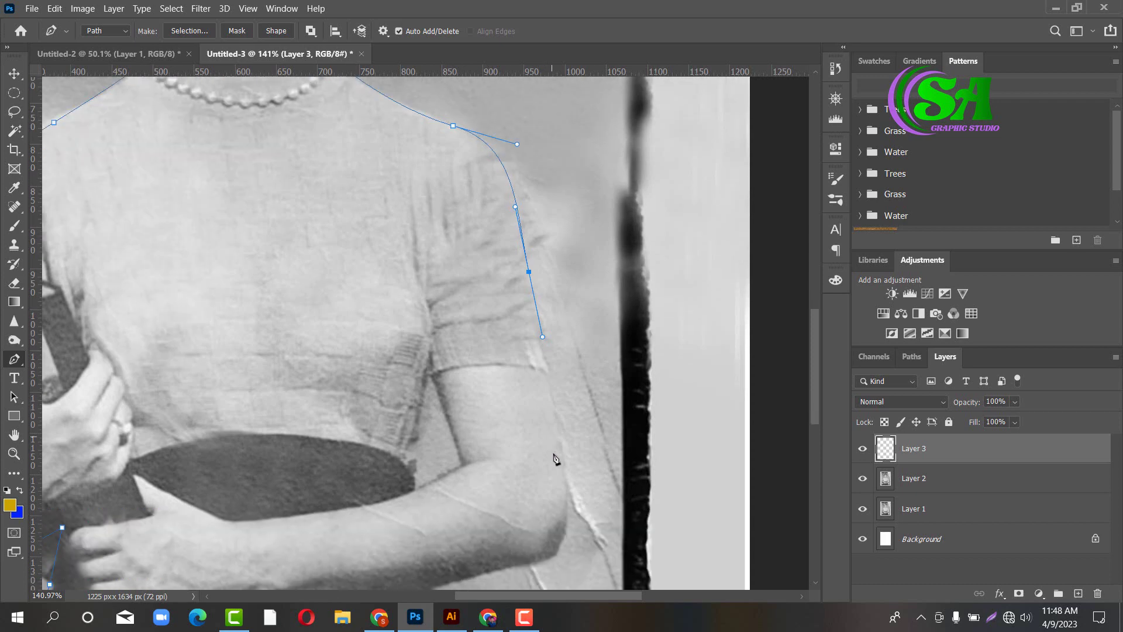
{"action": "left_click_drag", "start_coordinate": [566, 490], "coordinate": [519, 509]}
Follow the underside of the right forearm and the skirt's right edge down to its lower corner with the path.
{"action": "scroll", "coordinate": [553, 501], "scroll_direction": "down", "scroll_amount": 2}
{"action": "scroll", "coordinate": [512, 511], "scroll_direction": "down", "scroll_amount": 4}
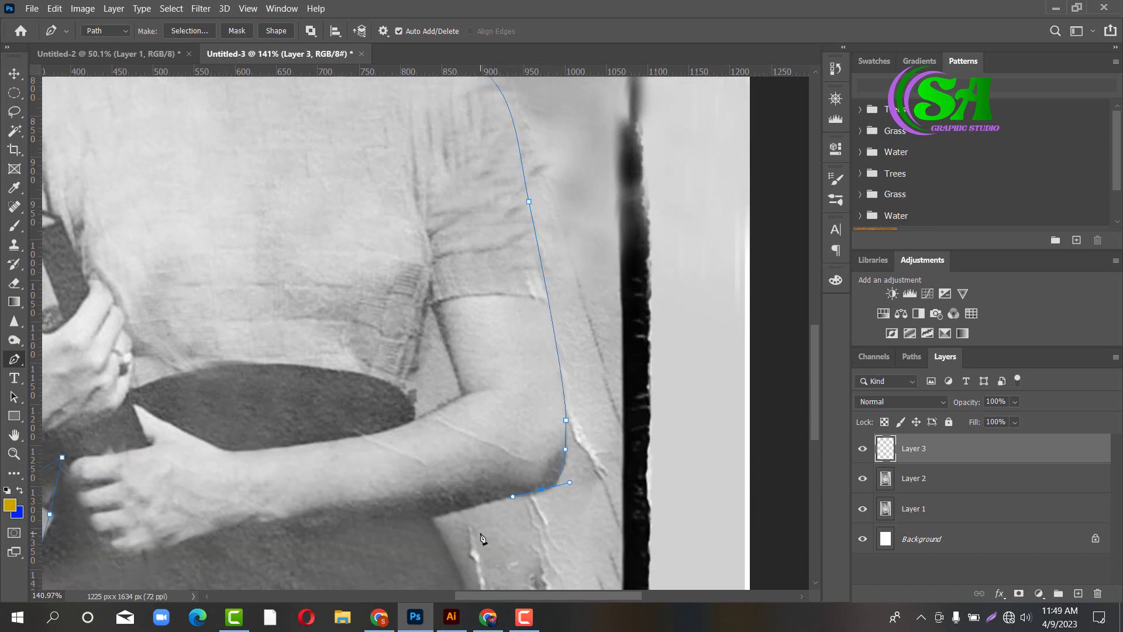
{"action": "scroll", "coordinate": [468, 480], "scroll_direction": "right", "scroll_amount": 1}
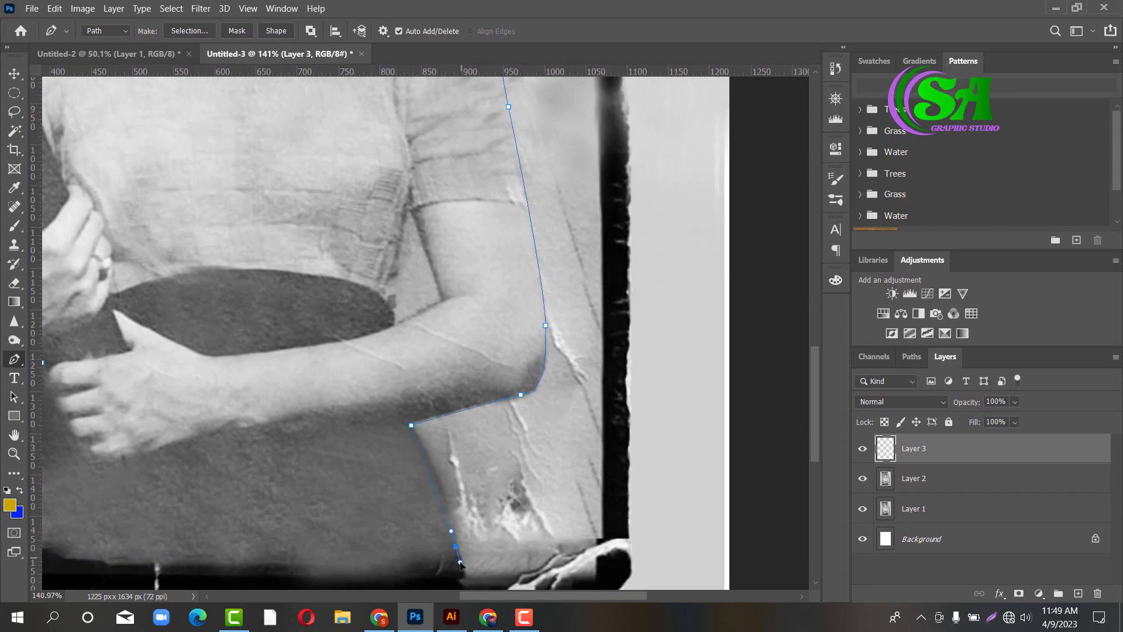
{"action": "scroll", "coordinate": [454, 439], "scroll_direction": "down", "scroll_amount": 4}
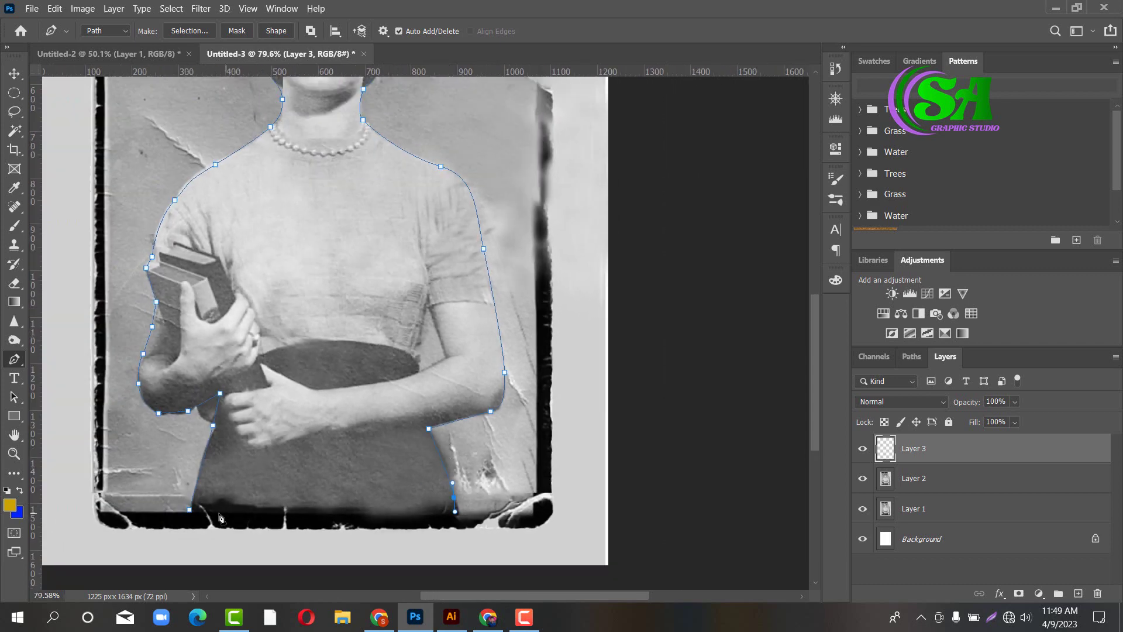
Close the path along the skirt's bottom edge and convert it to a selection with Layer 2 active.
{"action": "left_click_drag", "start_coordinate": [189, 510], "coordinate": [201, 510]}
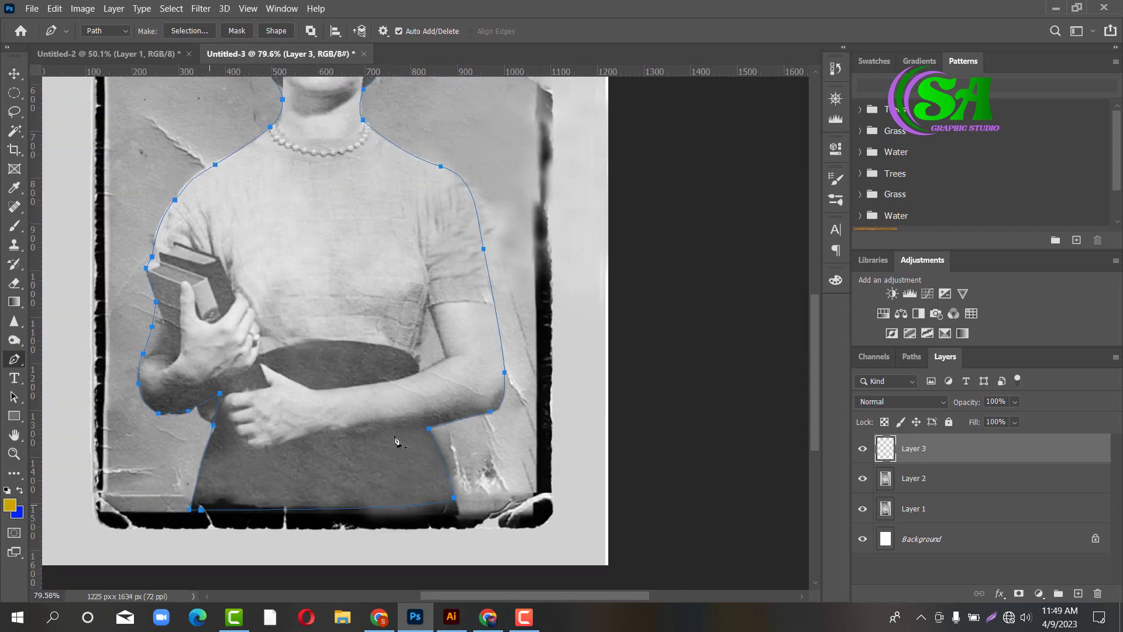
{"action": "scroll", "coordinate": [432, 443], "scroll_direction": "down", "scroll_amount": 2}
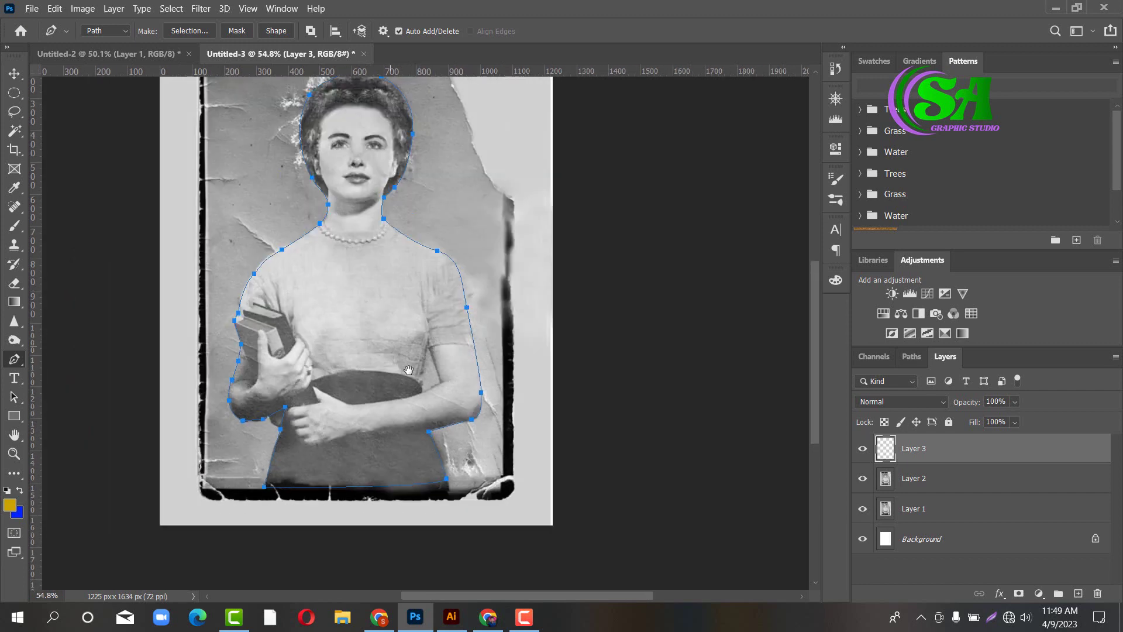
{"action": "left_click_drag", "start_coordinate": [409, 370], "coordinate": [450, 408]}
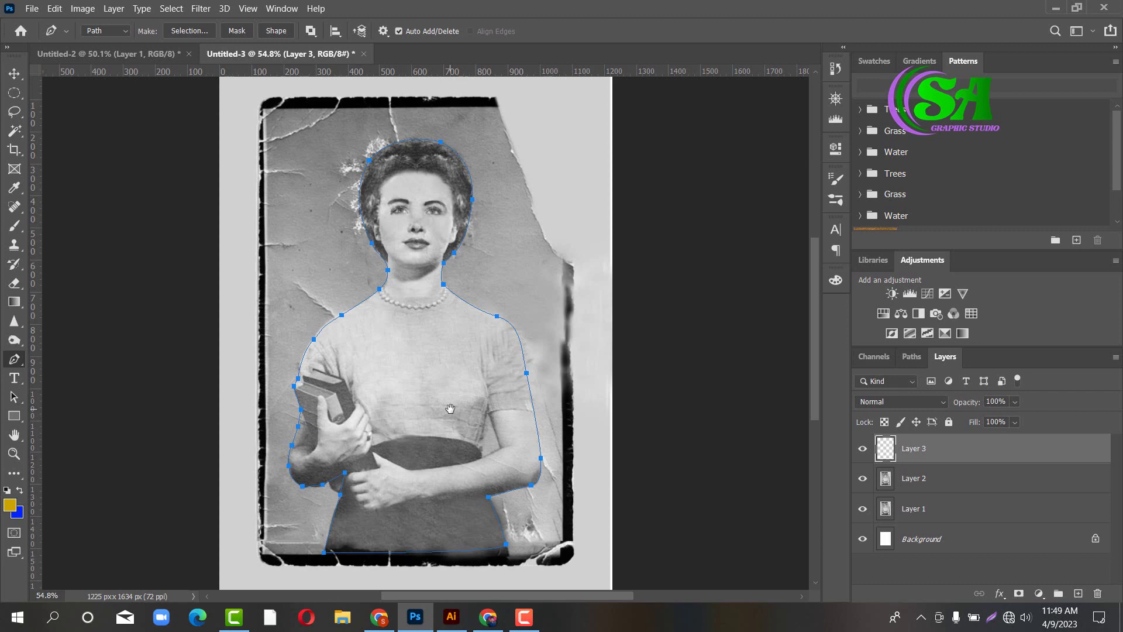
{"action": "key", "text": "ctrl+Return"}
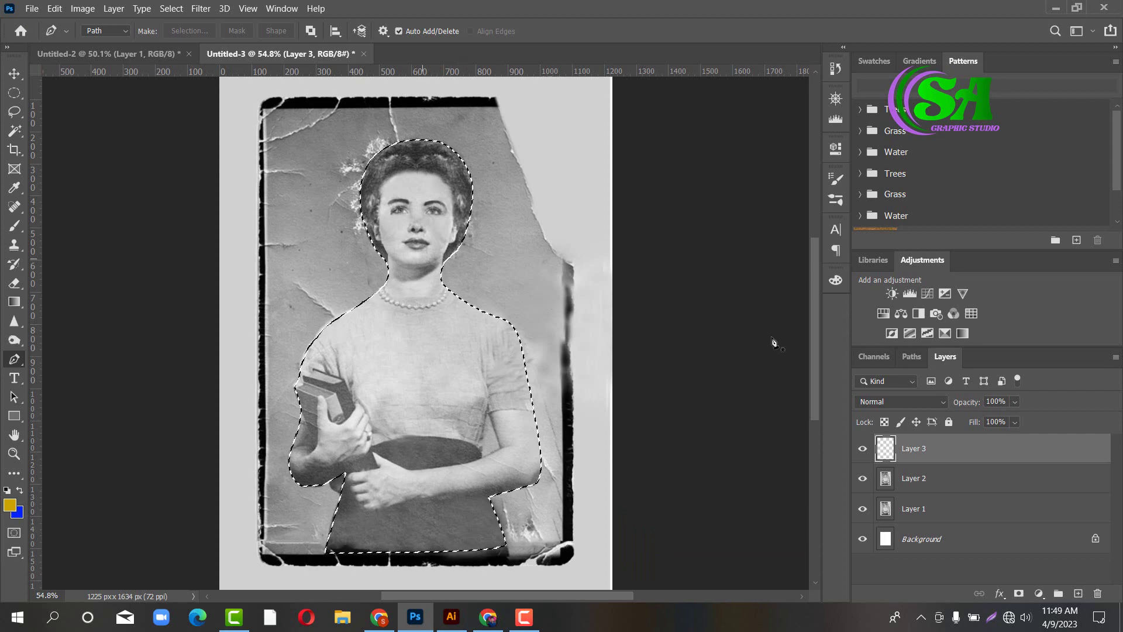
{"action": "left_click", "coordinate": [986, 480]}
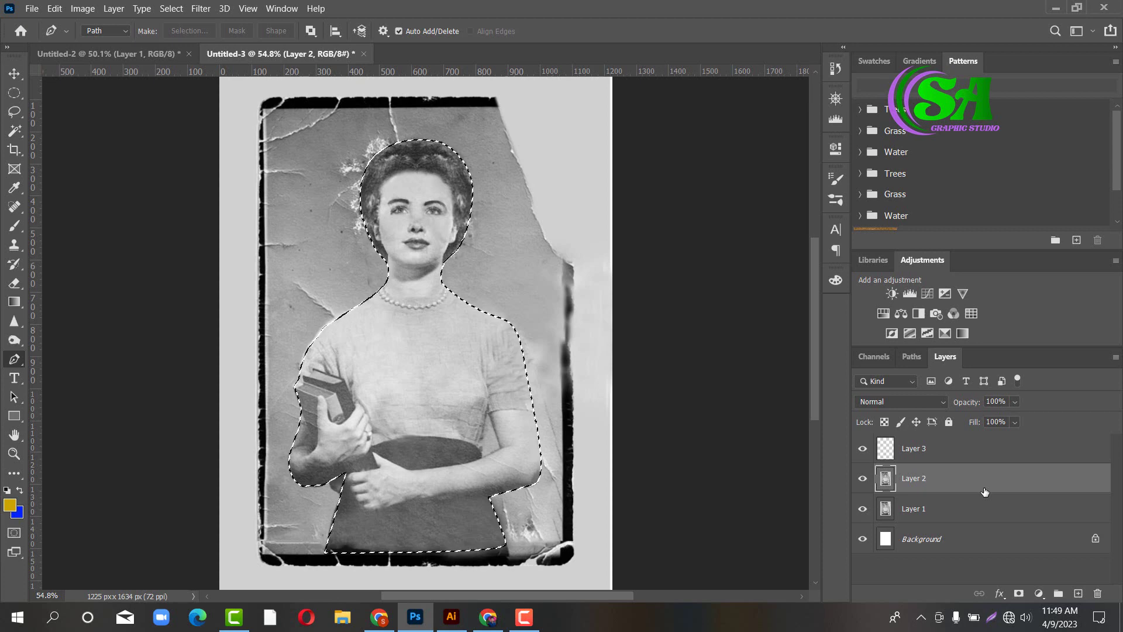
Try deleting the selected woman's area from Layer 2, and toggle Layer 1's visibility to check the result.
{"action": "key", "text": "Delete"}
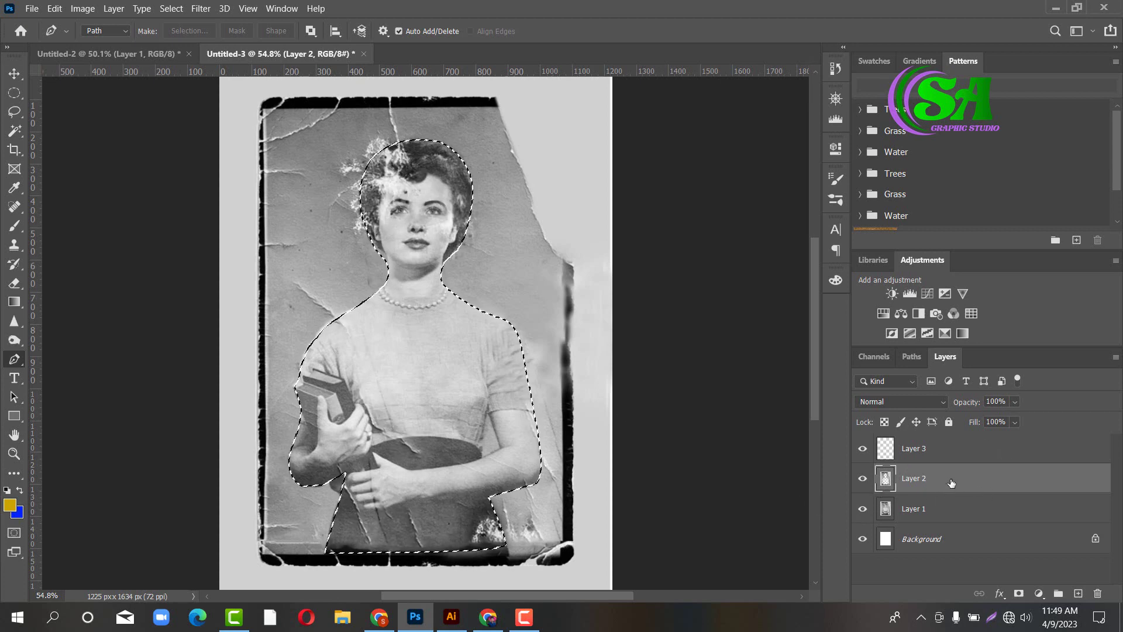
{"action": "left_click", "coordinate": [969, 512]}
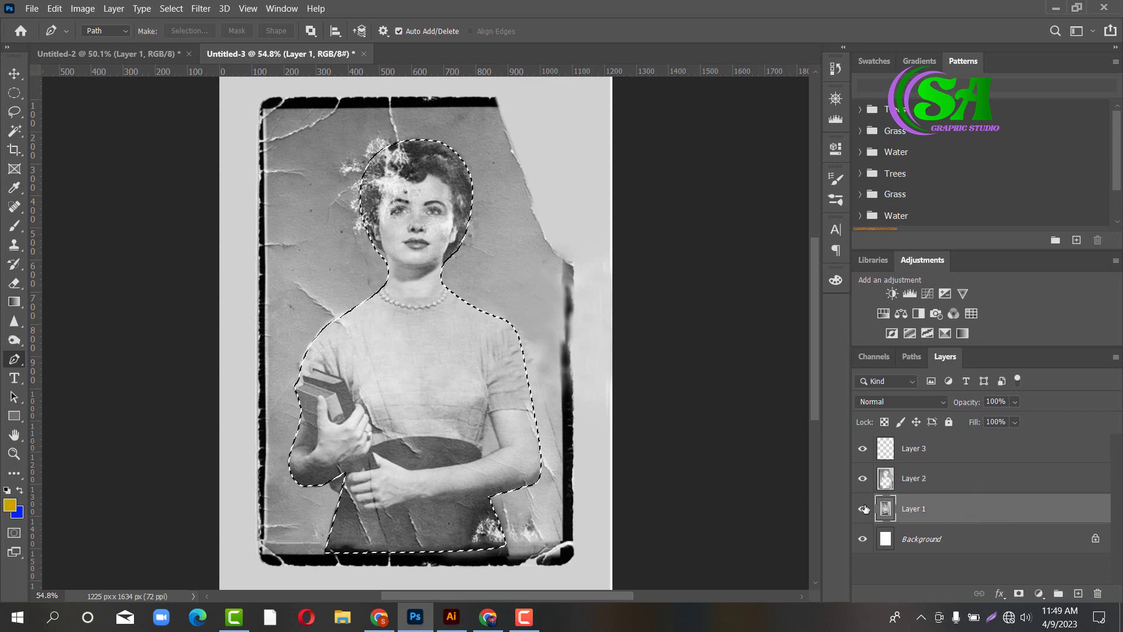
{"action": "left_click", "coordinate": [861, 515]}
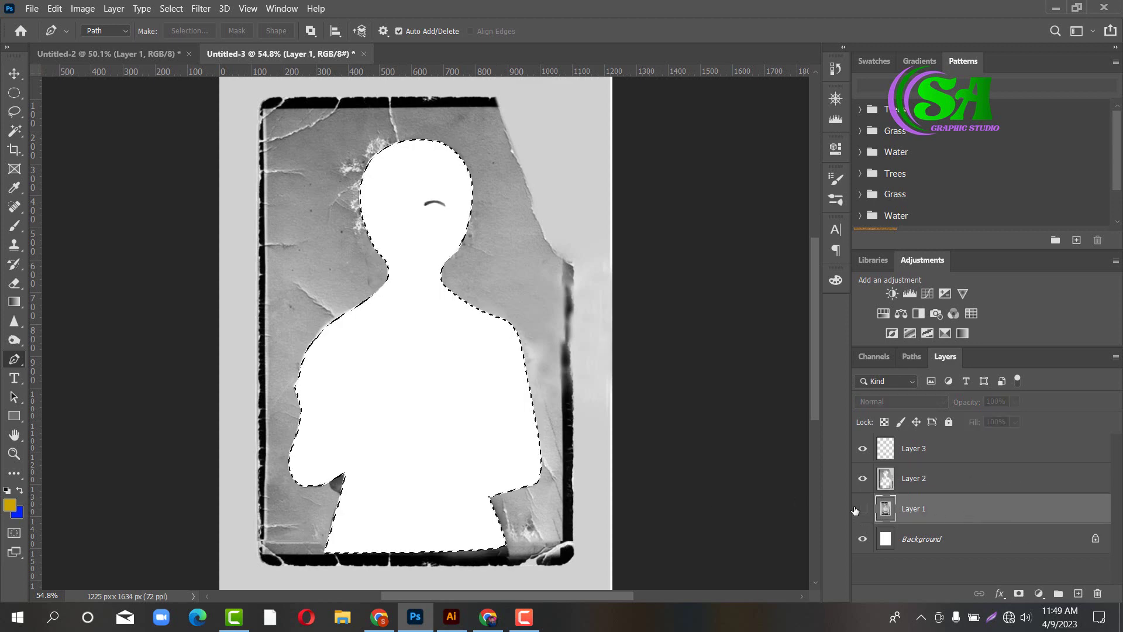
{"action": "left_click", "coordinate": [861, 513]}
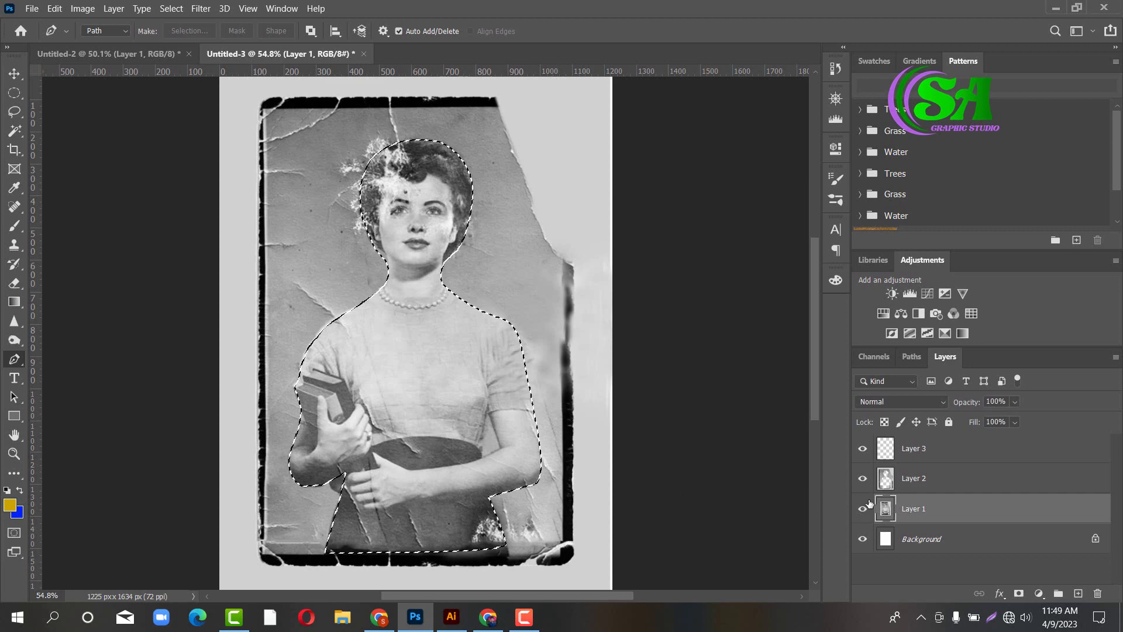
{"action": "left_click", "coordinate": [864, 508]}
{"action": "left_click", "coordinate": [915, 487]}
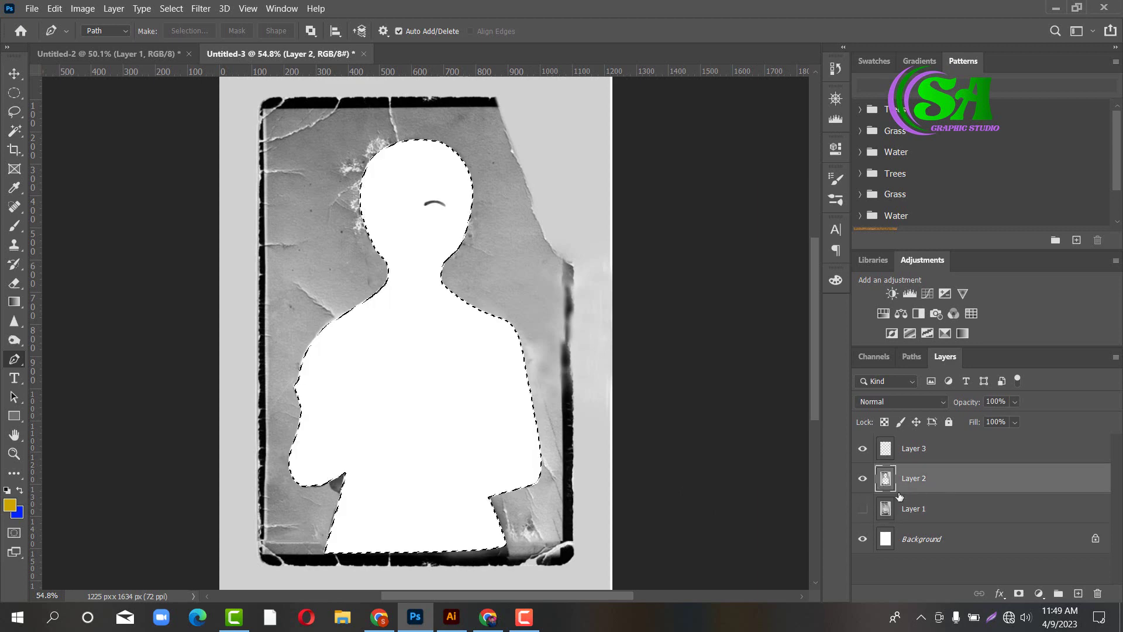
{"action": "left_click", "coordinate": [863, 508]}
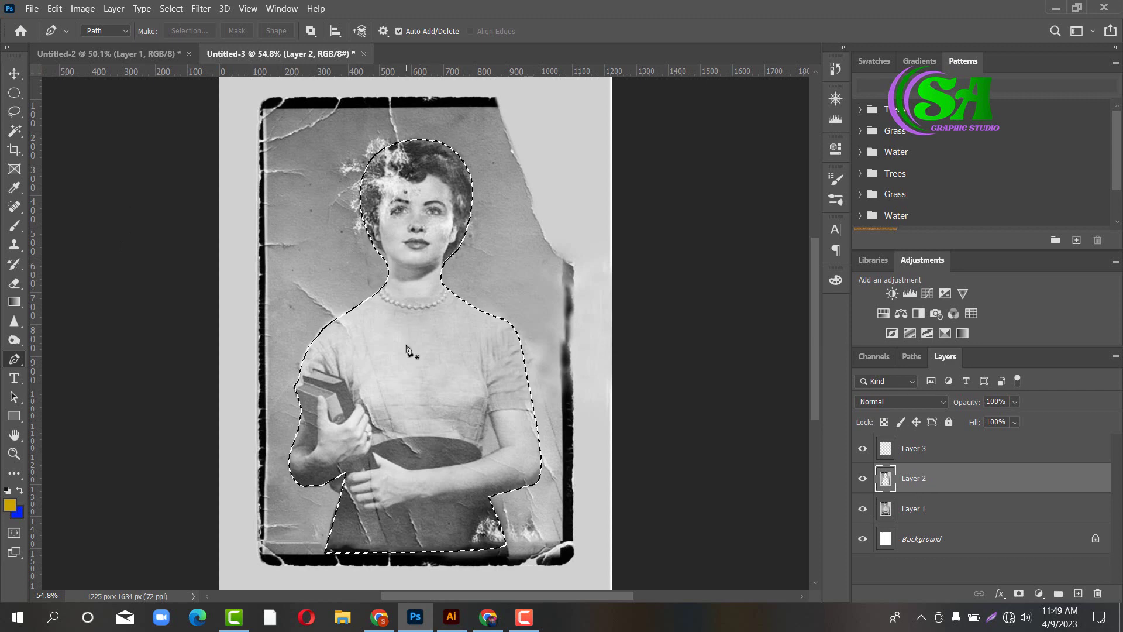
Invert the selection, and undo the edits back to the outline path, including the deletion on Layer 2.
{"action": "key", "text": "ctrl+shift+i"}
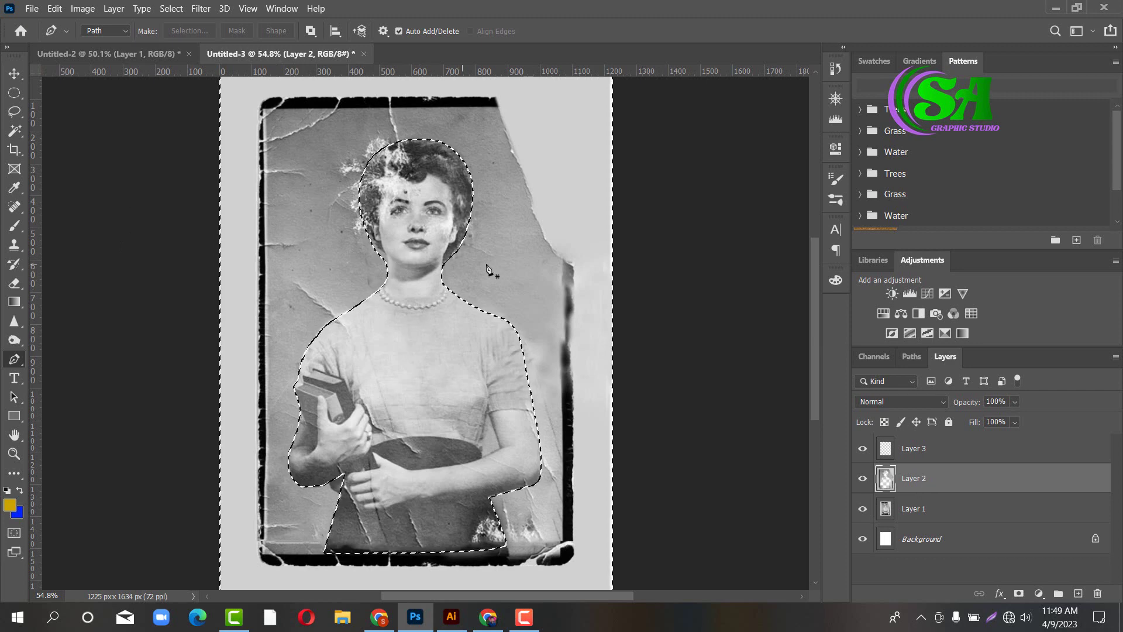
{"action": "scroll", "coordinate": [488, 262], "scroll_direction": "down", "scroll_amount": 3}
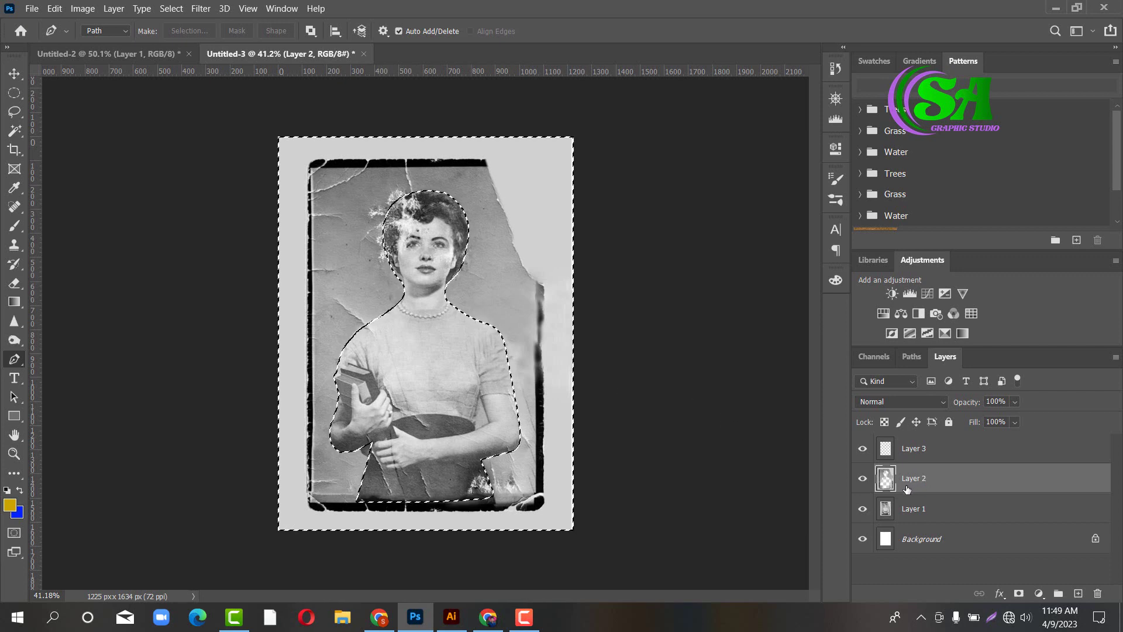
{"action": "key", "text": "ctrl+z"}
{"action": "key", "text": "ctrl+z"}
{"action": "key", "text": "ctrl+z"}
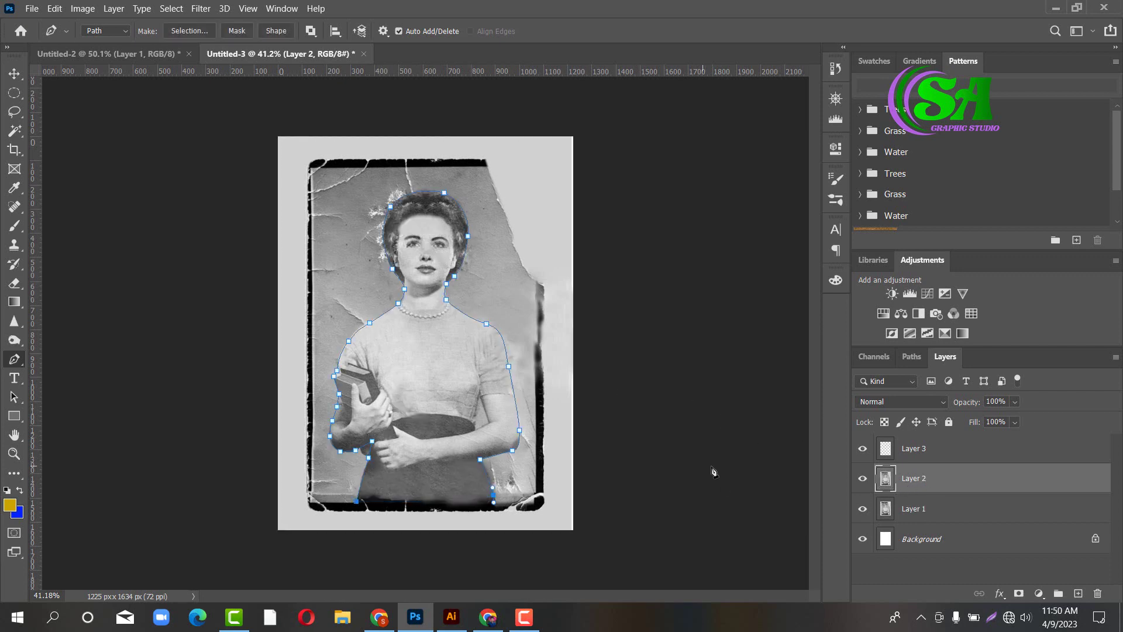
Restore the selection of the woman, invert it and delete the surrounding background from Layer 2.
{"action": "key", "text": "ctrl+shift+z"}
{"action": "key", "text": "ctrl+shift+z"}
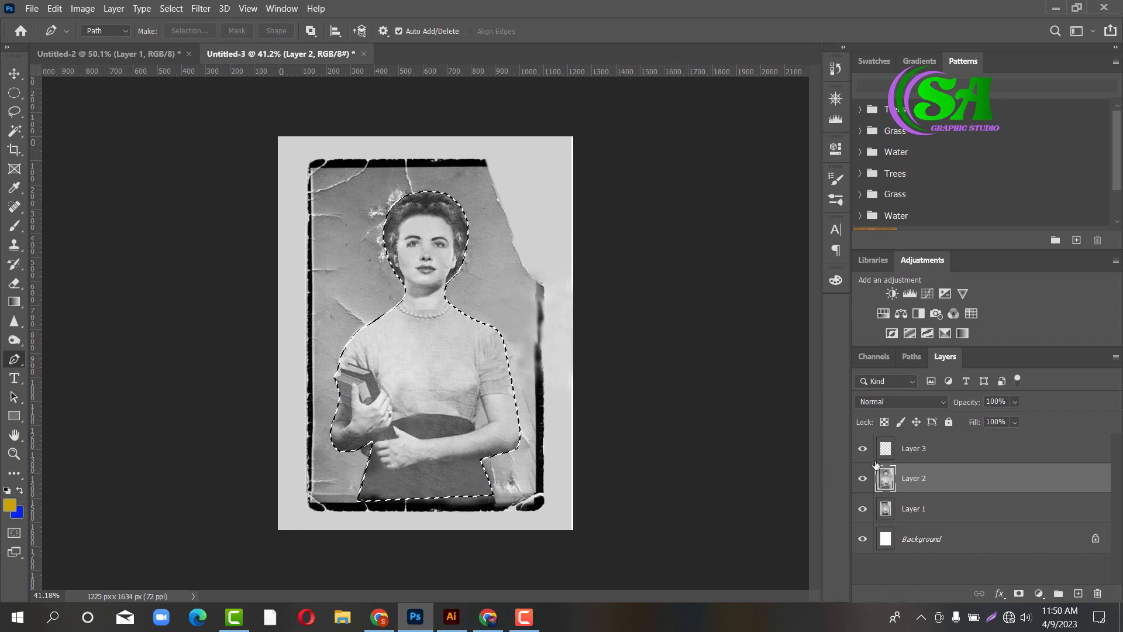
{"action": "key", "text": "ctrl+shift+z"}
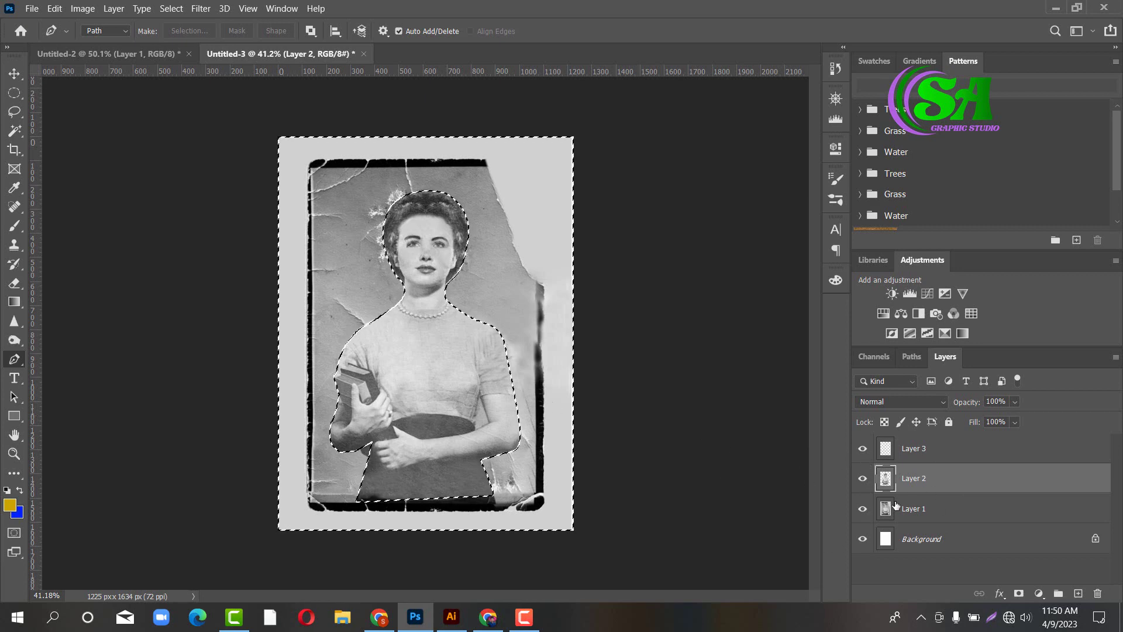
Hide Layer 1, clear the selection and make Layer 2 active.
{"action": "left_click", "coordinate": [956, 507]}
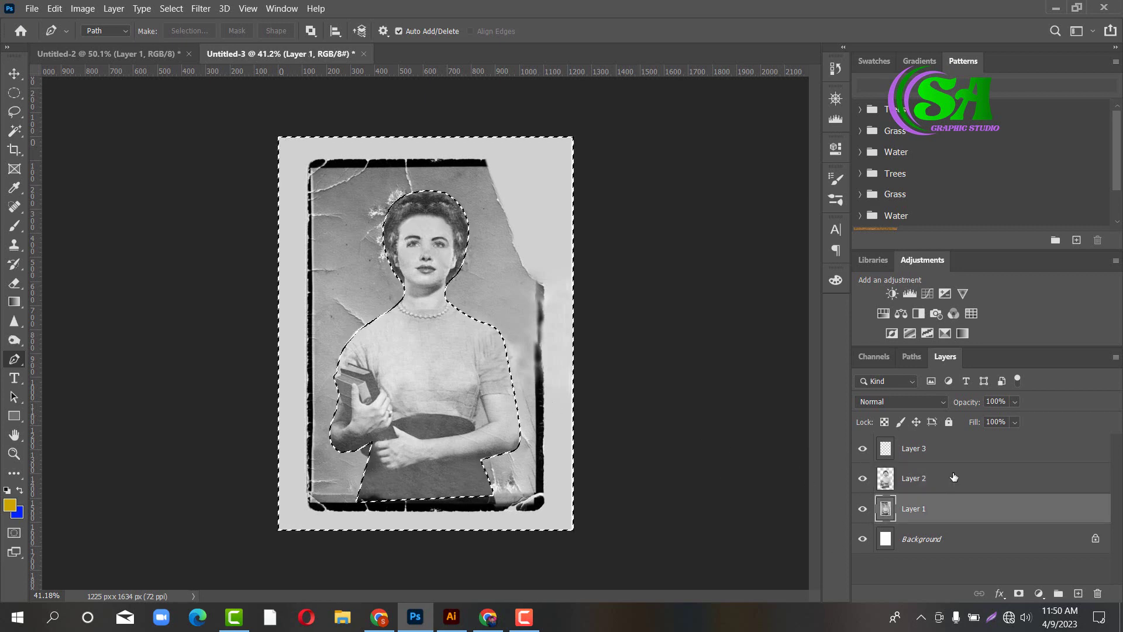
{"action": "left_click", "coordinate": [862, 508]}
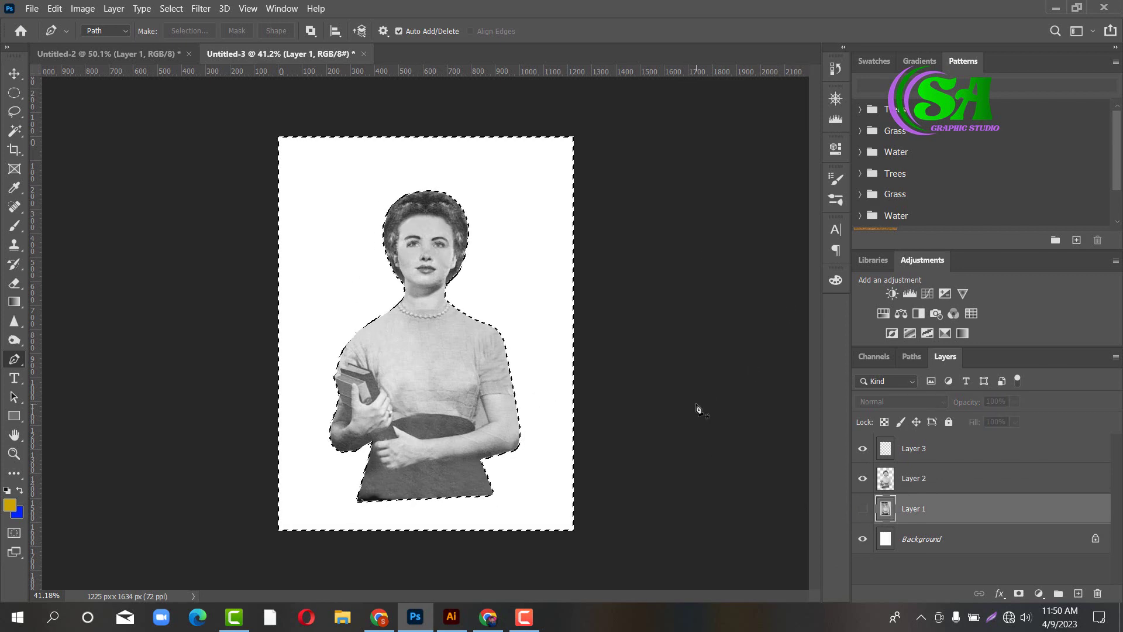
{"action": "key", "text": "ctrl+d"}
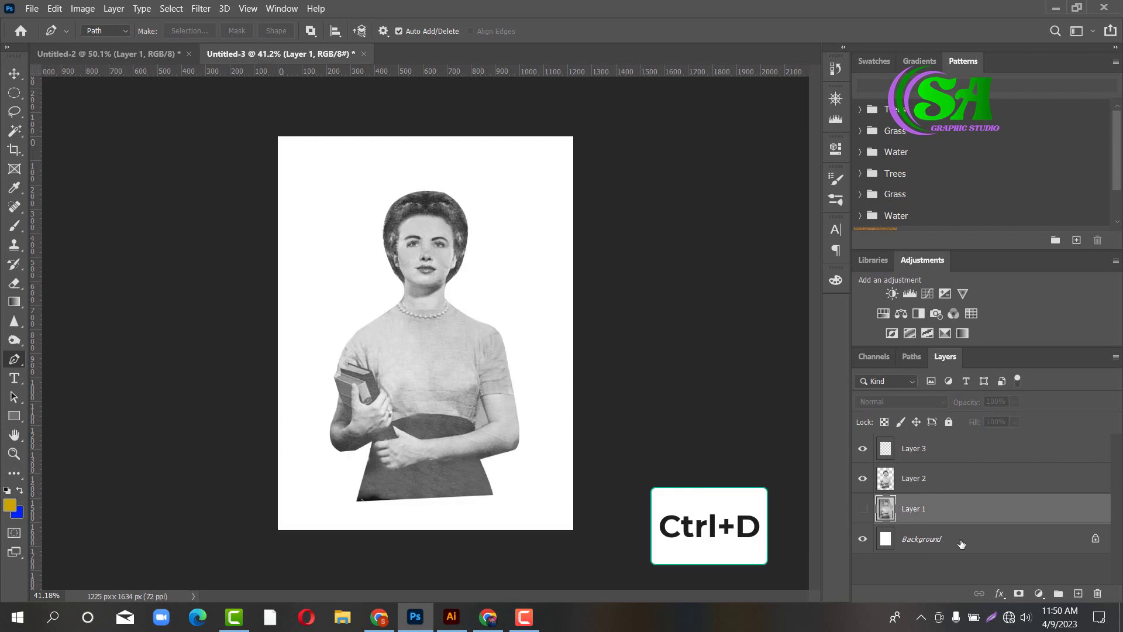
{"action": "left_click", "coordinate": [966, 484]}
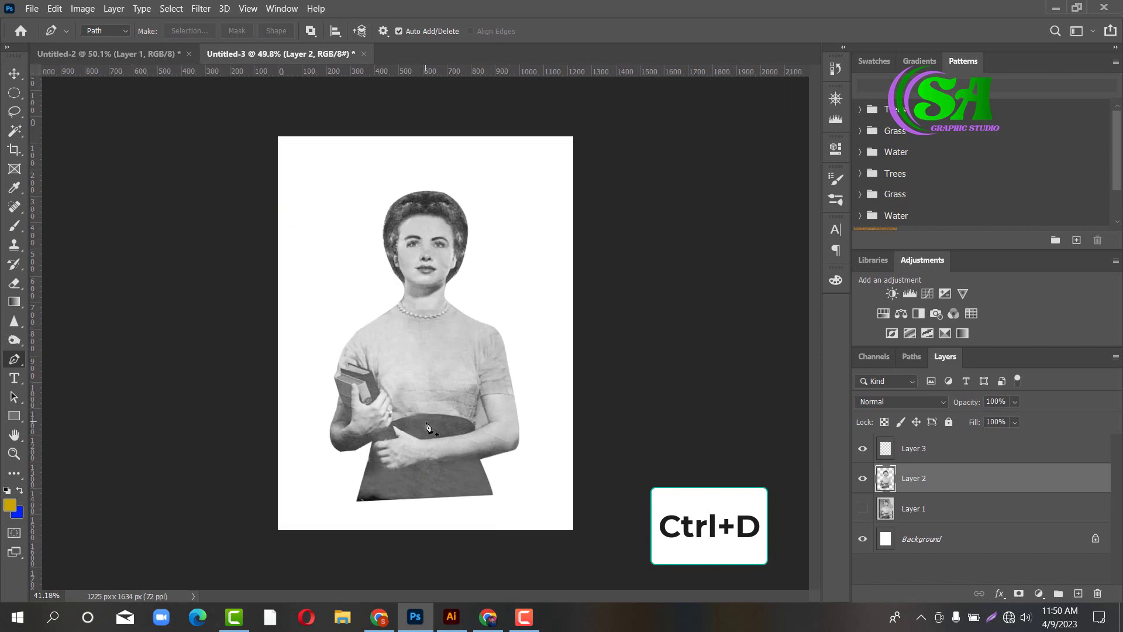
Draw a path with the Pen tool around the uneven strip at the skirt's bottom, with a straight horizontal upper edge.
{"action": "scroll", "coordinate": [427, 430], "scroll_direction": "up", "scroll_amount": 2}
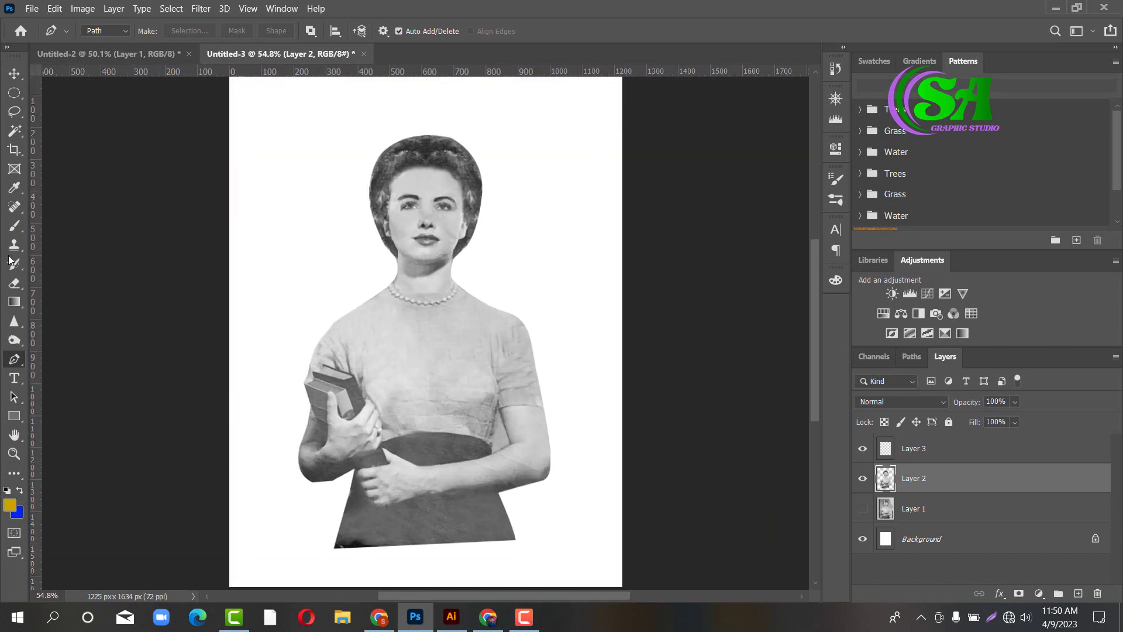
{"action": "left_click", "coordinate": [336, 536]}
{"action": "left_click", "coordinate": [516, 550]}
{"action": "left_click", "coordinate": [434, 550]}
{"action": "left_click_drag", "start_coordinate": [354, 550], "coordinate": [341, 563]}
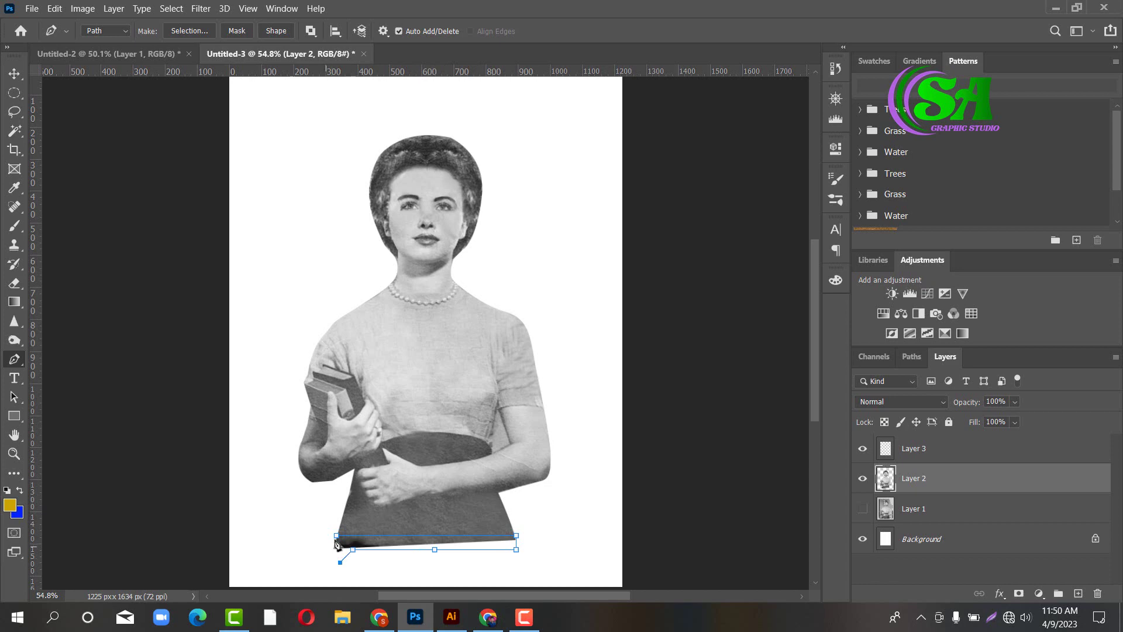
{"action": "left_click", "coordinate": [335, 537]}
{"action": "key", "text": "ctrl+z"}
{"action": "left_click", "coordinate": [327, 561]}
Convert the path to a selection, delete the skirt's uneven bottom strip from Layer 2 and deselect.
{"action": "key", "text": "ctrl+Return"}
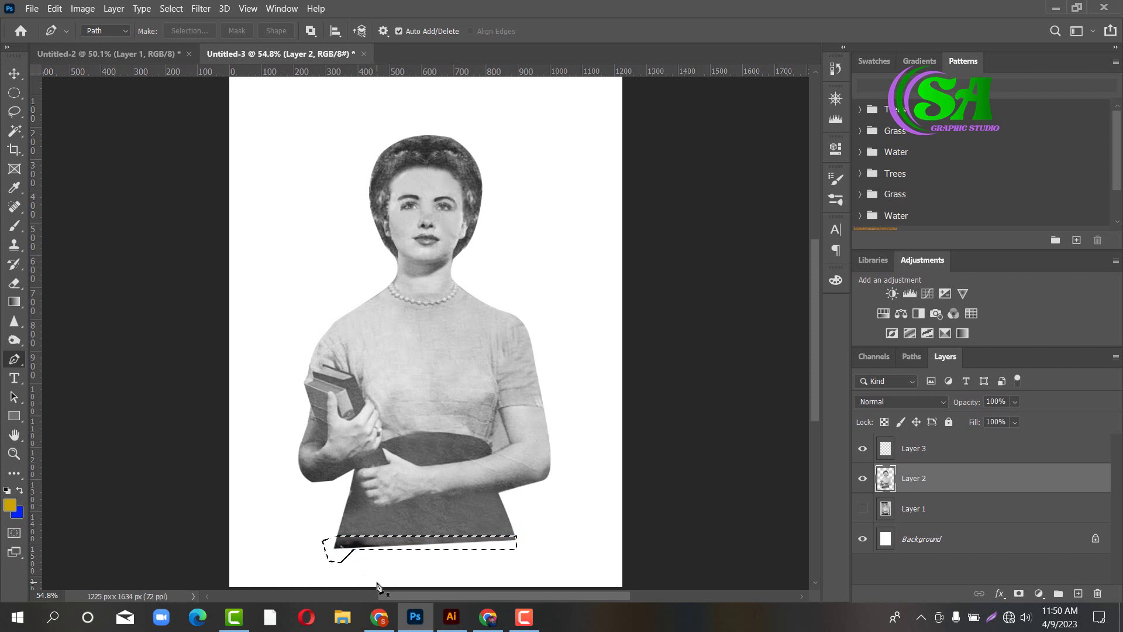
{"action": "key", "text": "Delete"}
{"action": "key", "text": "ctrl+d"}
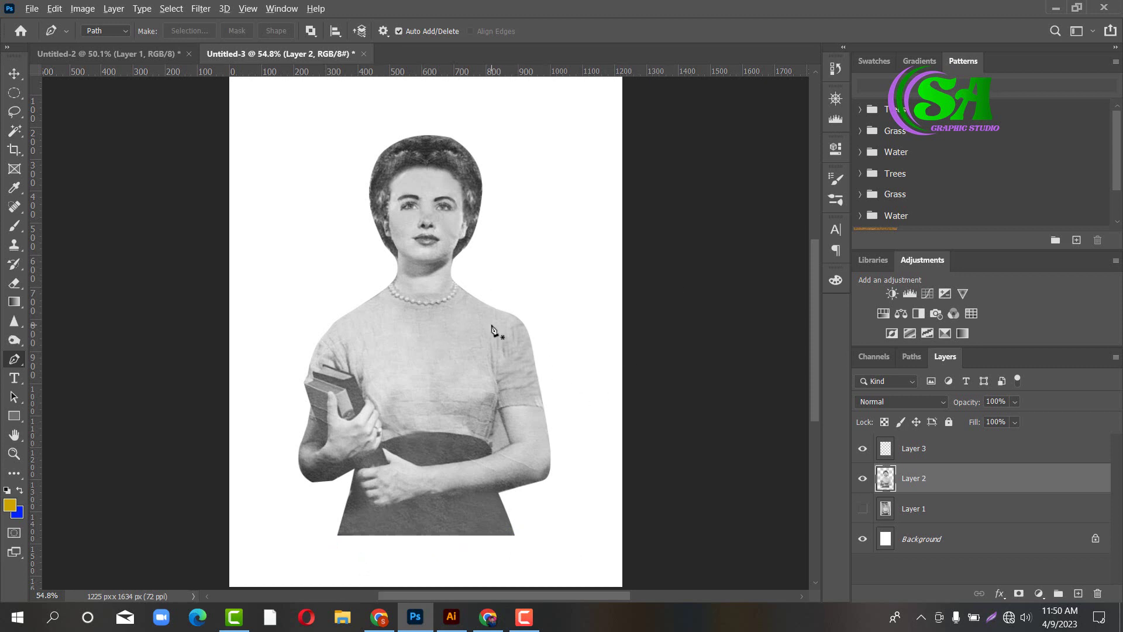
Clone darker hair texture over the light patches across the crown using the Clone Stamp at size 35.
{"action": "scroll", "coordinate": [463, 336], "scroll_direction": "down", "scroll_amount": 1}
{"action": "scroll", "coordinate": [451, 337], "scroll_direction": "up", "scroll_amount": 2}
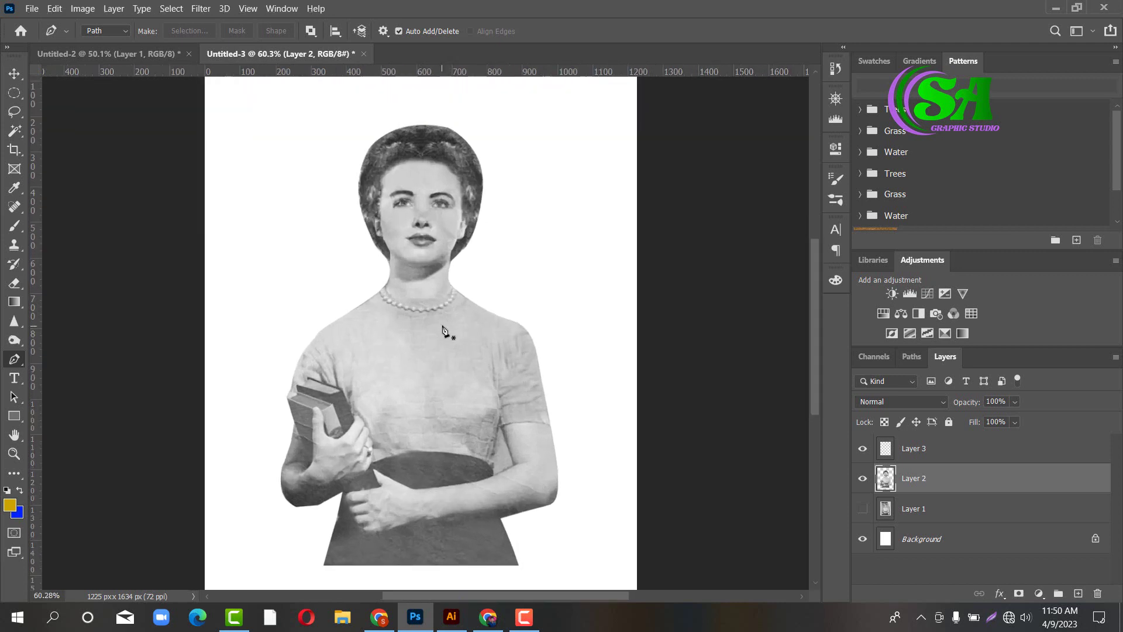
{"action": "scroll", "coordinate": [450, 331], "scroll_direction": "up", "scroll_amount": 1}
{"action": "scroll", "coordinate": [419, 329], "scroll_direction": "down", "scroll_amount": 1}
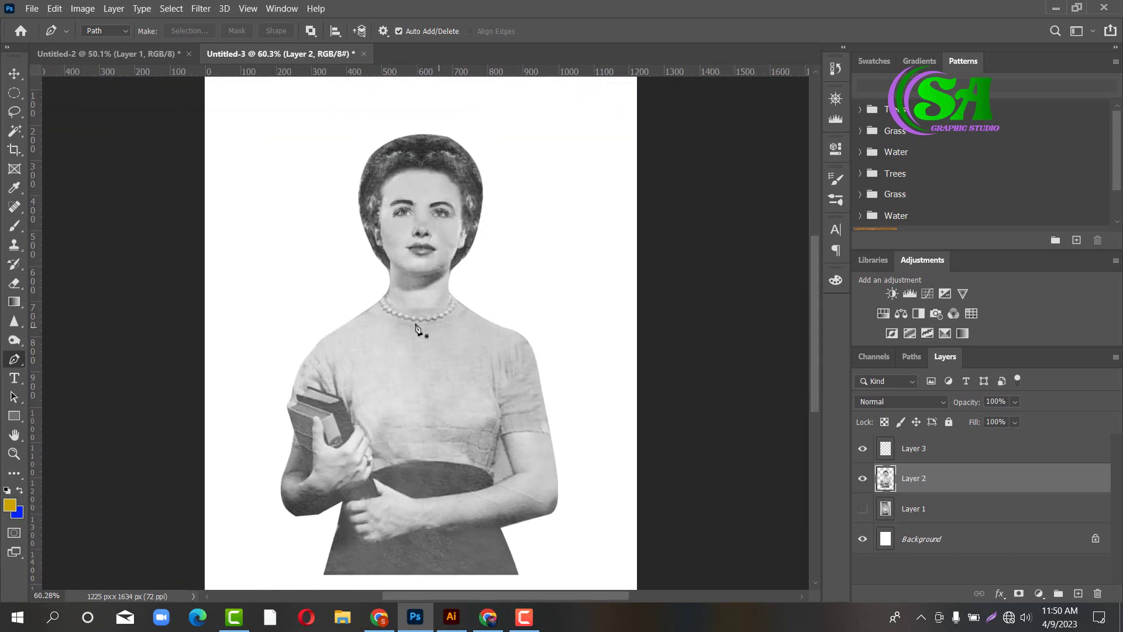
{"action": "scroll", "coordinate": [426, 171], "scroll_direction": "up", "scroll_amount": 4}
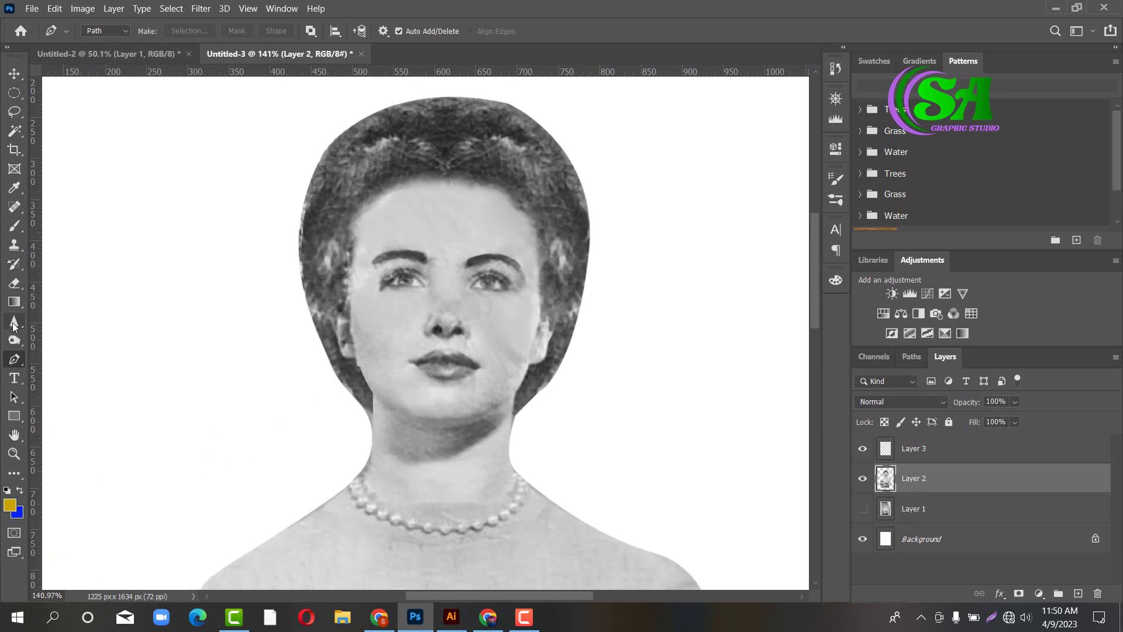
{"action": "left_click", "coordinate": [14, 247]}
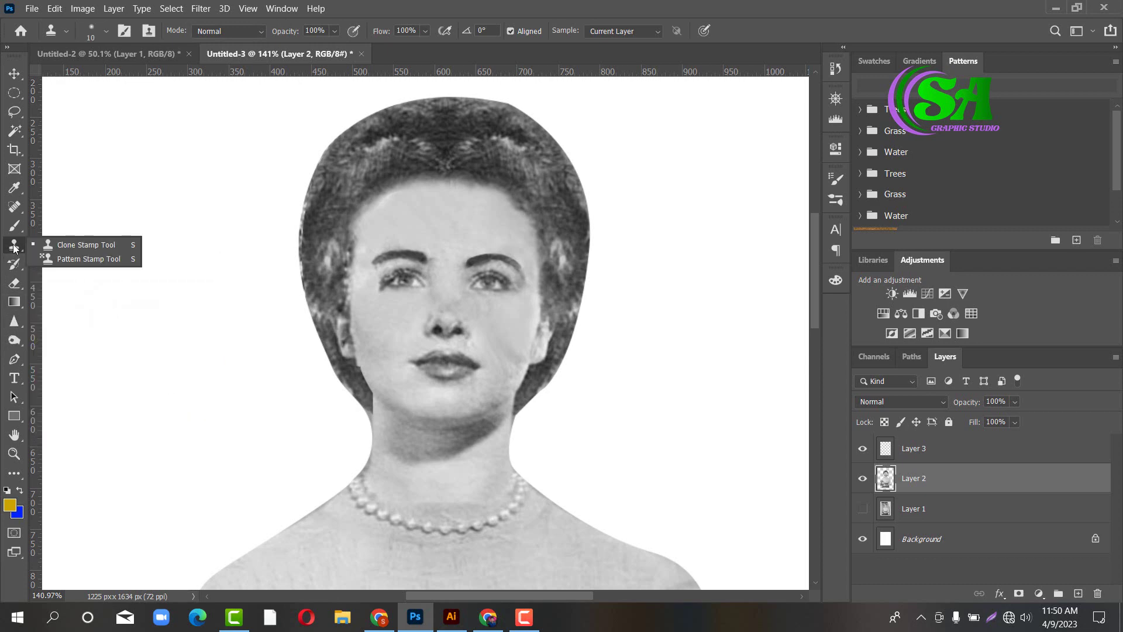
{"action": "left_click", "coordinate": [62, 244]}
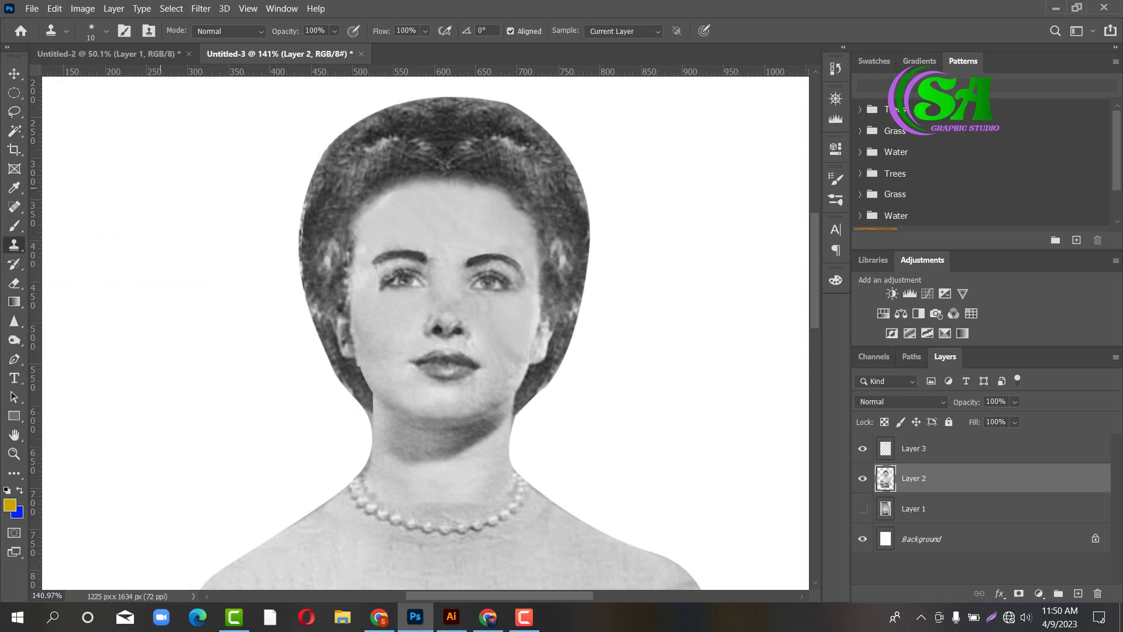
{"action": "key", "text": "bracketright"}
{"action": "key", "text": "bracketright"}
{"action": "scroll", "coordinate": [347, 182], "scroll_direction": "up", "scroll_amount": 1}
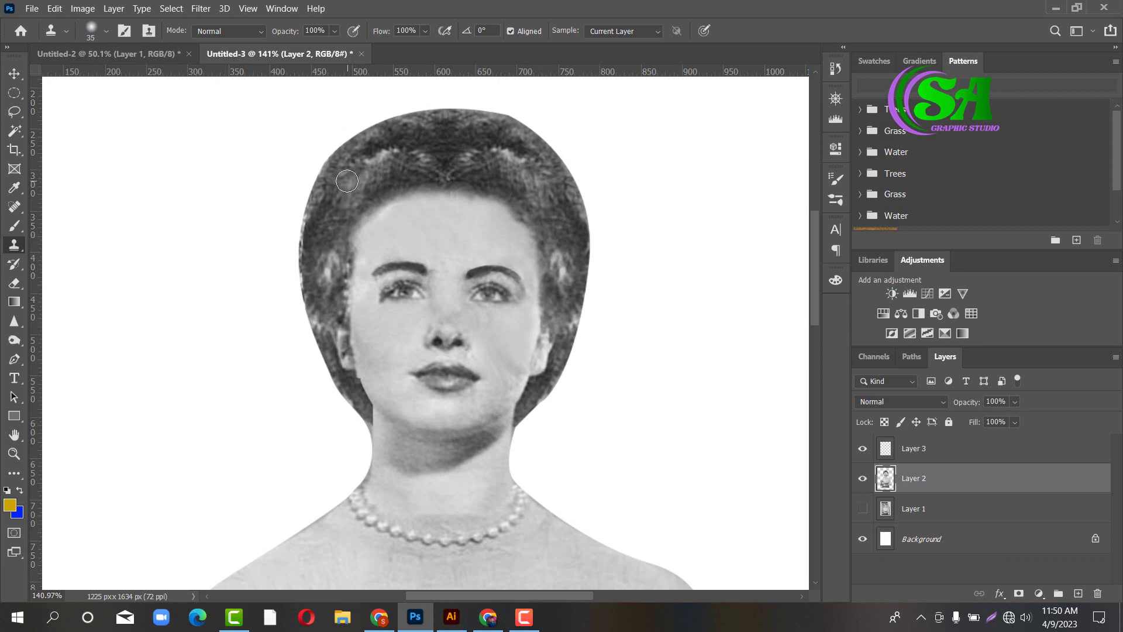
{"action": "left_click", "coordinate": [351, 200], "text": "alt"}
{"action": "left_click_drag", "start_coordinate": [382, 176], "coordinate": [393, 174]}
{"action": "left_click", "coordinate": [397, 173], "text": "alt"}
{"action": "mouse_move", "coordinate": [396, 160]}
{"action": "left_mouse_down"}
{"action": "mouse_move", "coordinate": [384, 148]}
{"action": "mouse_move", "coordinate": [362, 185]}
{"action": "mouse_move", "coordinate": [421, 155]}
{"action": "mouse_move", "coordinate": [527, 164]}
{"action": "left_mouse_up"}
Clone nearby hair texture over the light patches in the hair on the right side of the face.
{"action": "mouse_move", "coordinate": [554, 251]}
{"action": "left_mouse_down"}
{"action": "mouse_move", "coordinate": [563, 277]}
{"action": "mouse_move", "coordinate": [561, 192]}
{"action": "mouse_move", "coordinate": [569, 246]}
{"action": "left_mouse_up"}
{"action": "left_click", "coordinate": [559, 223], "text": "alt"}
{"action": "left_click", "coordinate": [563, 252], "text": "alt"}
{"action": "scroll", "coordinate": [565, 262], "scroll_direction": "down", "scroll_amount": 2}
{"action": "left_click", "coordinate": [565, 211], "text": "alt"}
{"action": "left_click", "coordinate": [565, 182], "text": "alt"}
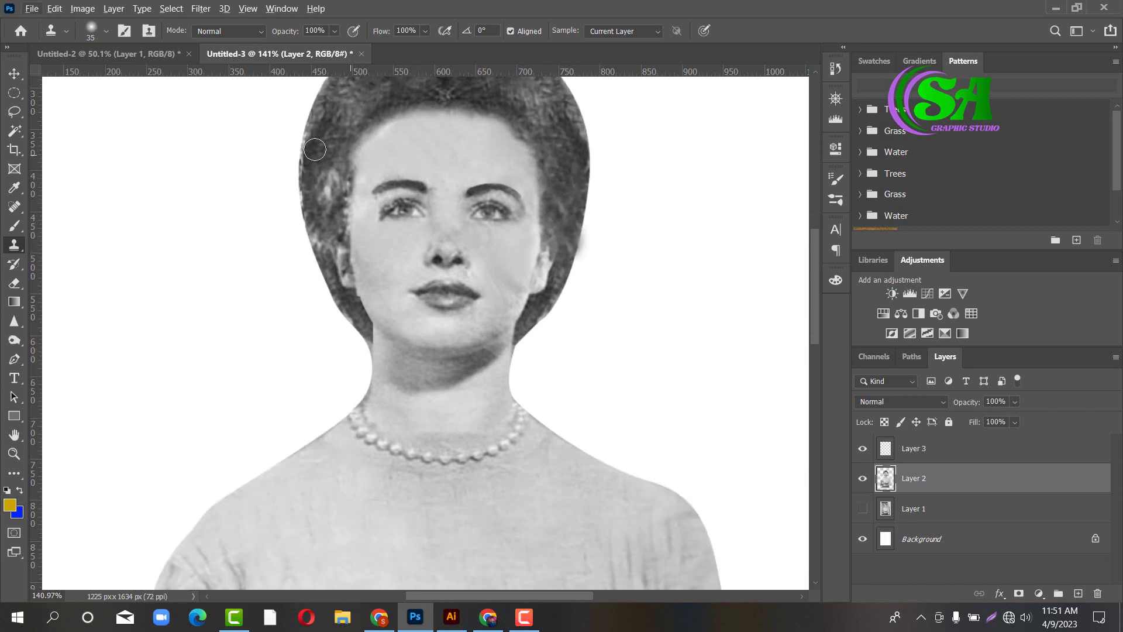
Clone dark hair texture over the light patches on the left side of the hair and the upper-left crown.
{"action": "mouse_move", "coordinate": [315, 150]}
{"action": "left_mouse_down"}
{"action": "mouse_move", "coordinate": [331, 183]}
{"action": "mouse_move", "coordinate": [318, 158]}
{"action": "mouse_move", "coordinate": [325, 234]}
{"action": "mouse_move", "coordinate": [320, 246]}
{"action": "mouse_move", "coordinate": [313, 210]}
{"action": "mouse_move", "coordinate": [331, 190]}
{"action": "mouse_move", "coordinate": [305, 248]}
{"action": "mouse_move", "coordinate": [310, 208]}
{"action": "left_mouse_up"}
{"action": "left_click", "coordinate": [320, 213], "text": "alt"}
{"action": "scroll", "coordinate": [326, 197], "scroll_direction": "up", "scroll_amount": 2}
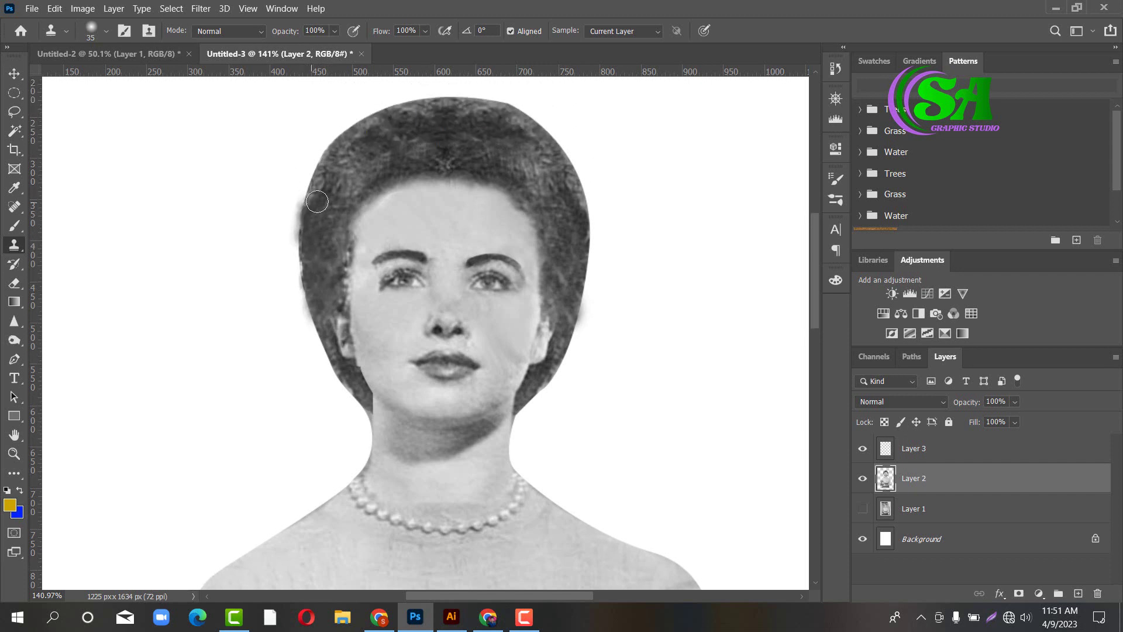
{"action": "left_click", "coordinate": [359, 158], "text": "alt"}
{"action": "left_click_drag", "start_coordinate": [390, 158], "coordinate": [391, 148]}
{"action": "left_click", "coordinate": [409, 141], "text": "alt"}
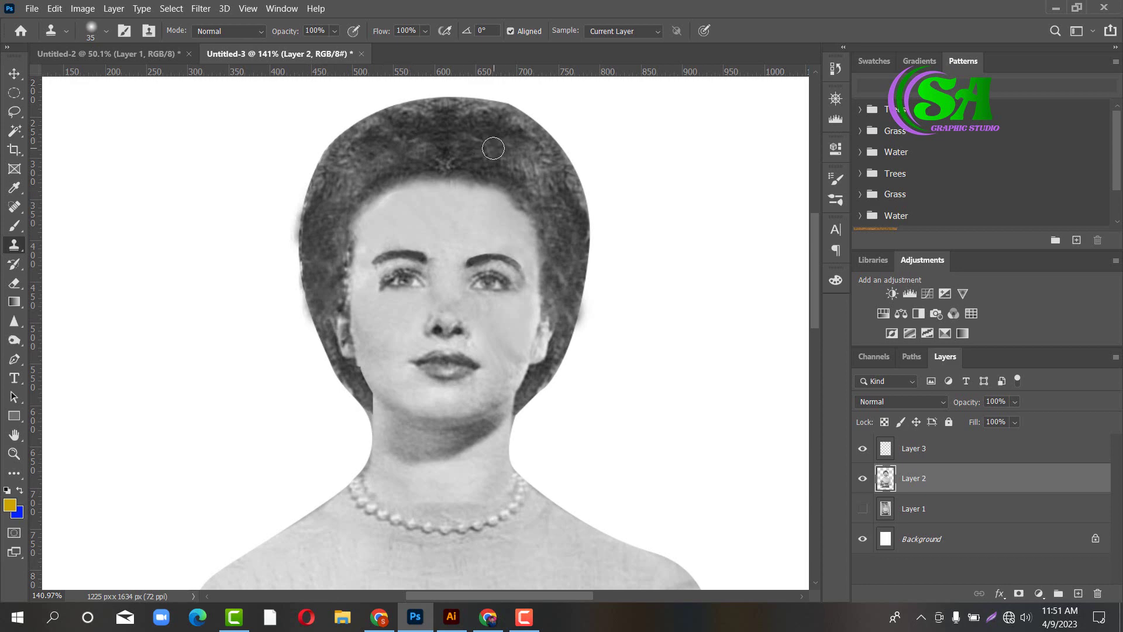
Outline the background gap between the waist and bent arm with the Pen tool, delete it from Layer 2 and deselect.
{"action": "left_click", "coordinate": [15, 282]}
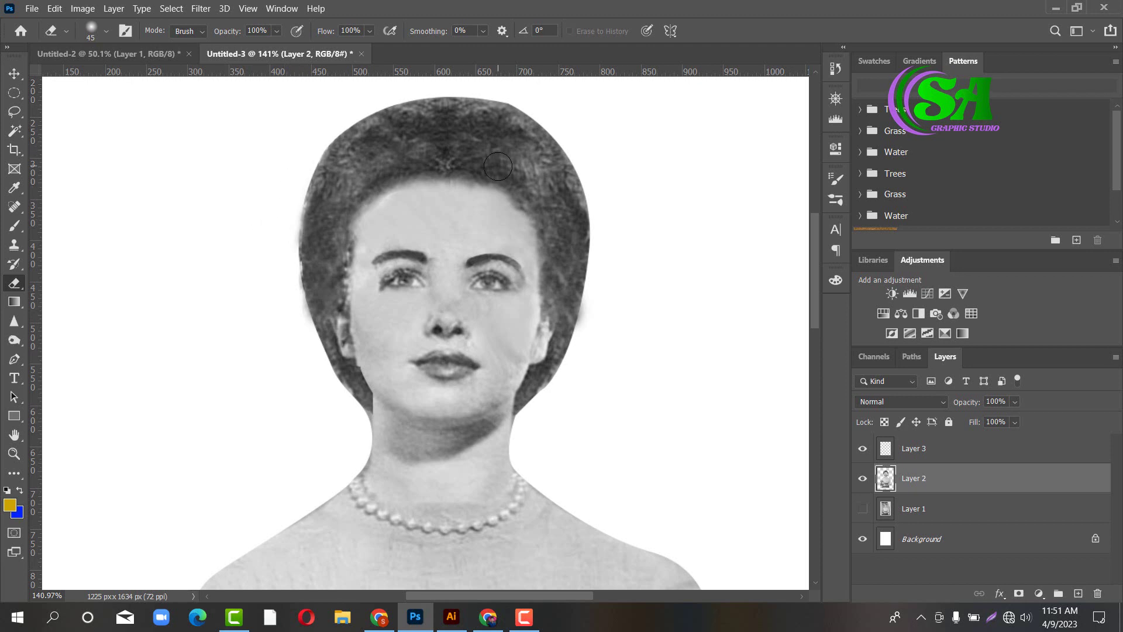
{"action": "left_click", "coordinate": [15, 360]}
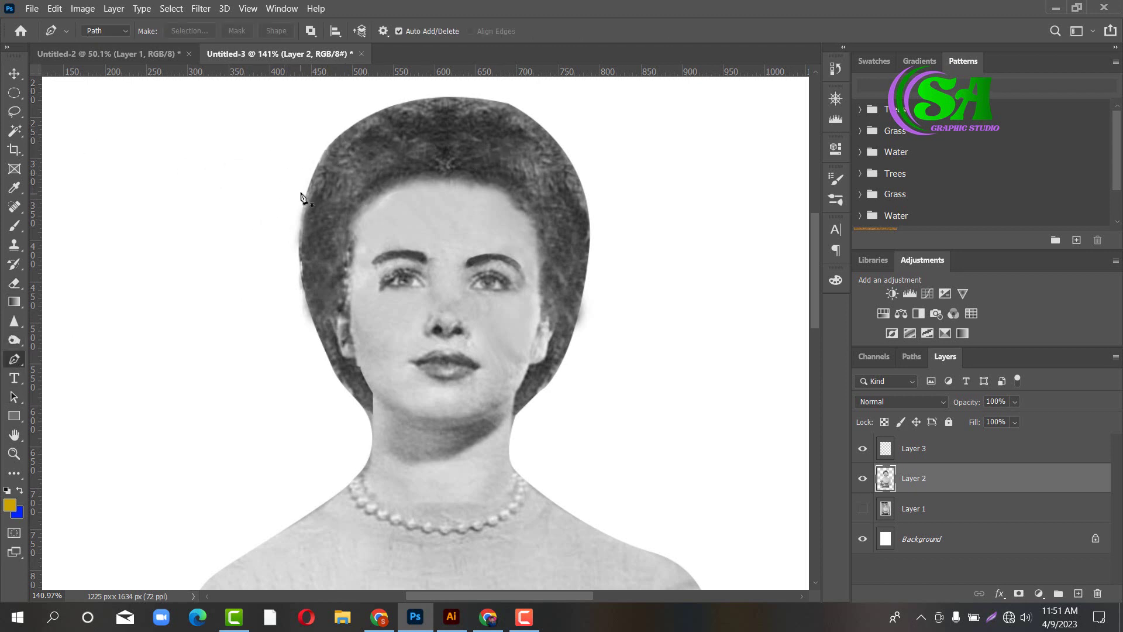
{"action": "scroll", "coordinate": [372, 230], "scroll_direction": "down", "scroll_amount": 4}
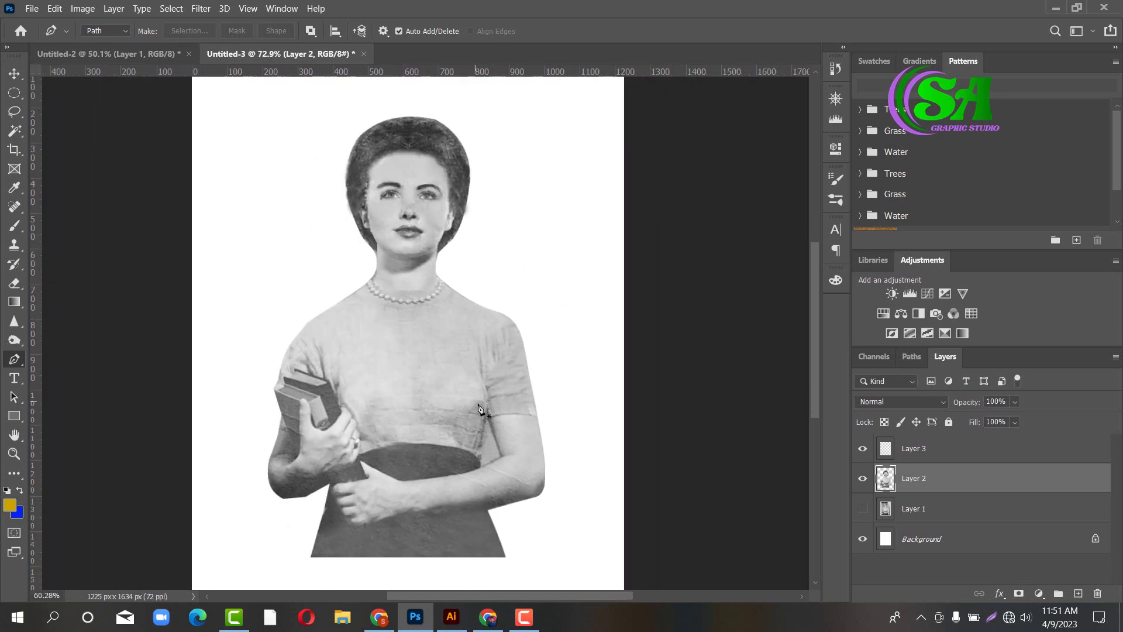
{"action": "scroll", "coordinate": [497, 392], "scroll_direction": "up", "scroll_amount": 3}
{"action": "scroll", "coordinate": [498, 388], "scroll_direction": "up", "scroll_amount": 2}
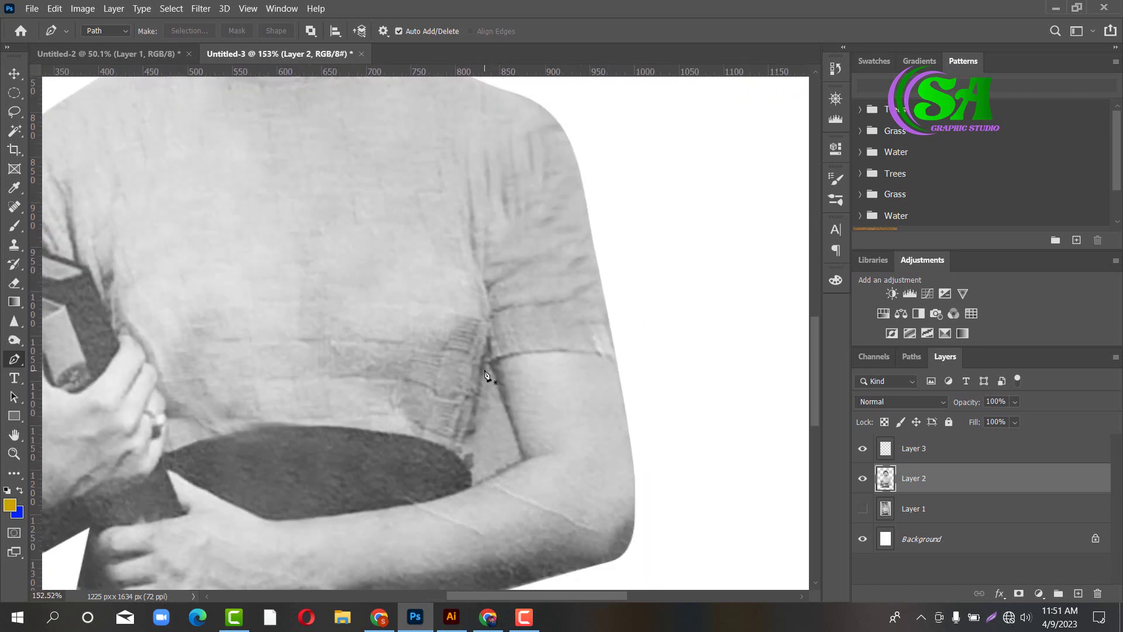
{"action": "left_click", "coordinate": [485, 366]}
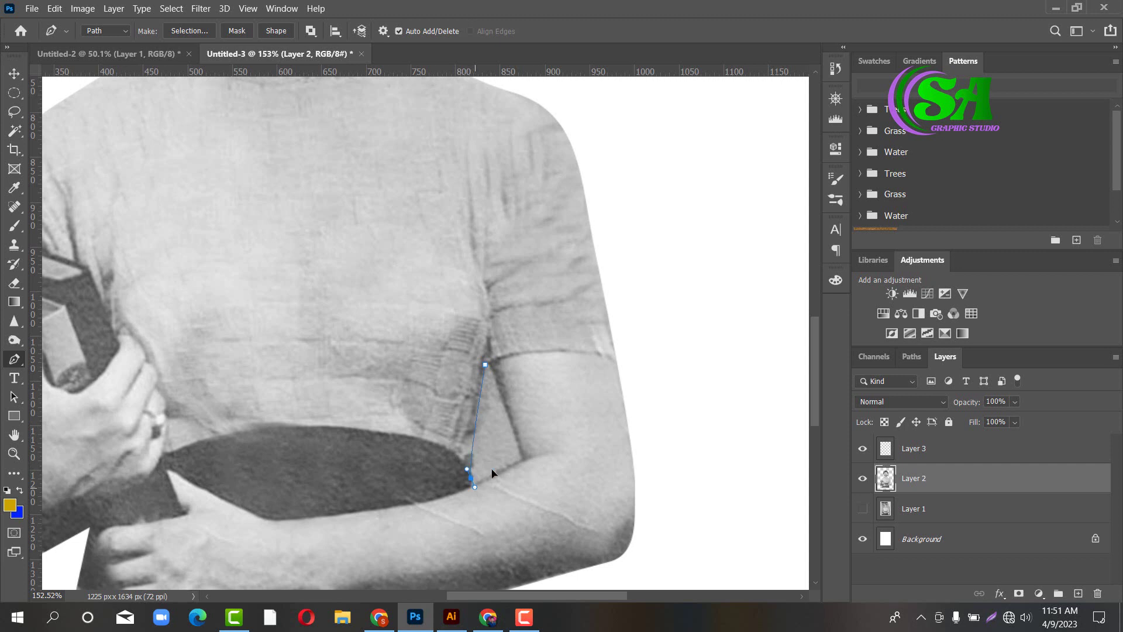
{"action": "left_click", "coordinate": [486, 367]}
{"action": "key", "text": "ctrl+Return"}
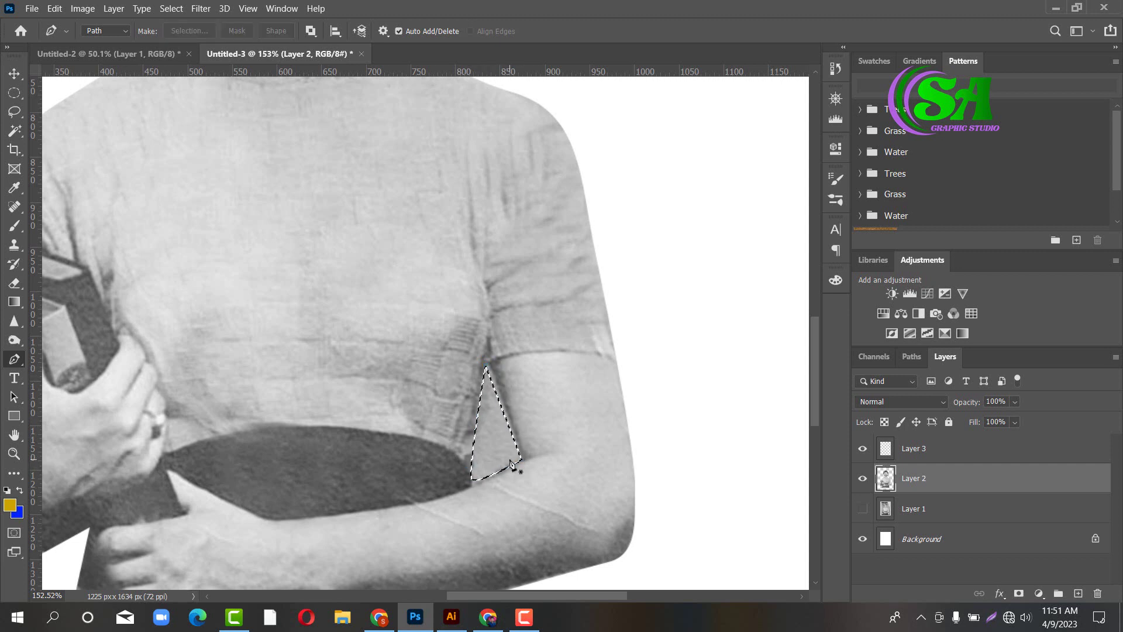
{"action": "key", "text": "Delete"}
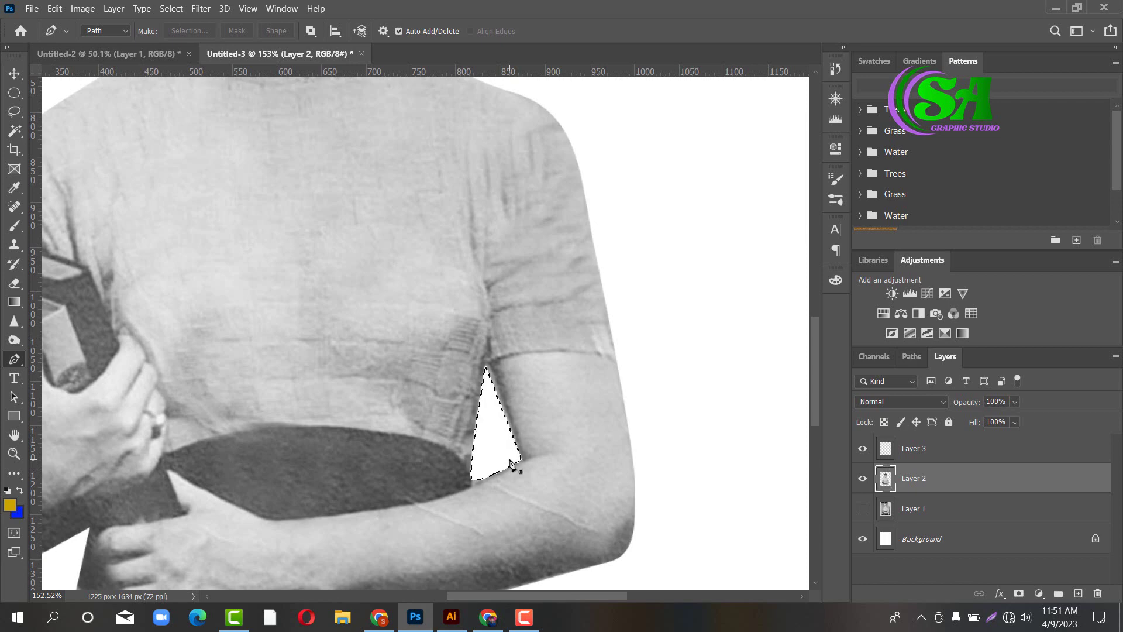
{"action": "key", "text": "ctrl+d"}
Clone hair texture over the remaining uneven patches on the crown and beside the face using the Clone Stamp at size 35.
{"action": "scroll", "coordinate": [517, 416], "scroll_direction": "down", "scroll_amount": 5}
{"action": "scroll", "coordinate": [381, 363], "scroll_direction": "down", "scroll_amount": 2}
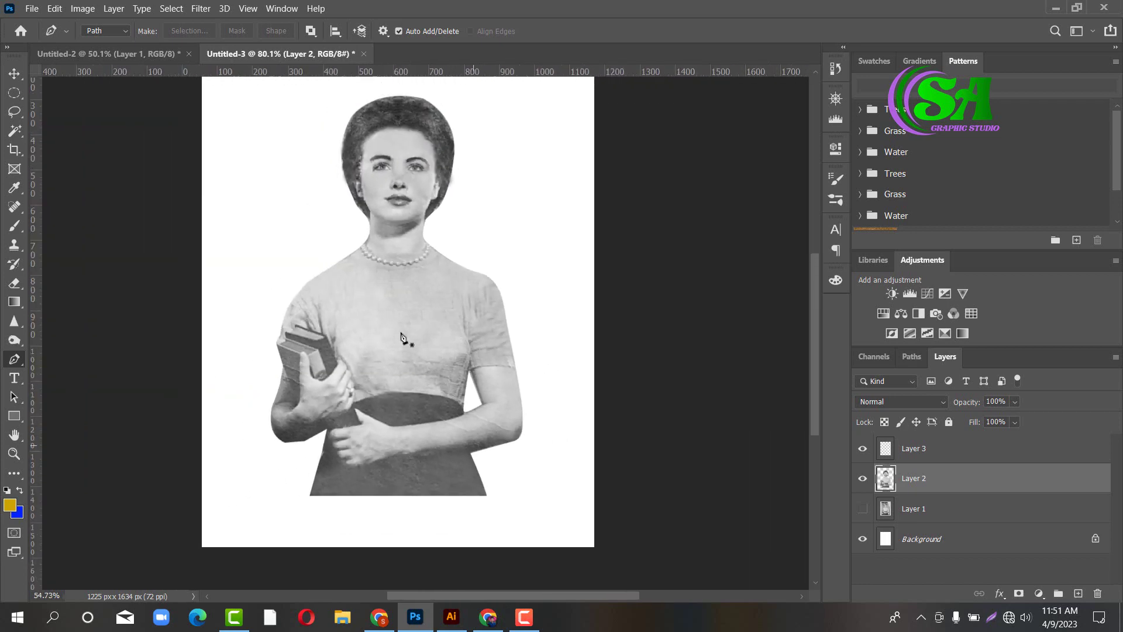
{"action": "scroll", "coordinate": [377, 288], "scroll_direction": "up", "scroll_amount": 2}
{"action": "scroll", "coordinate": [383, 293], "scroll_direction": "up", "scroll_amount": 4}
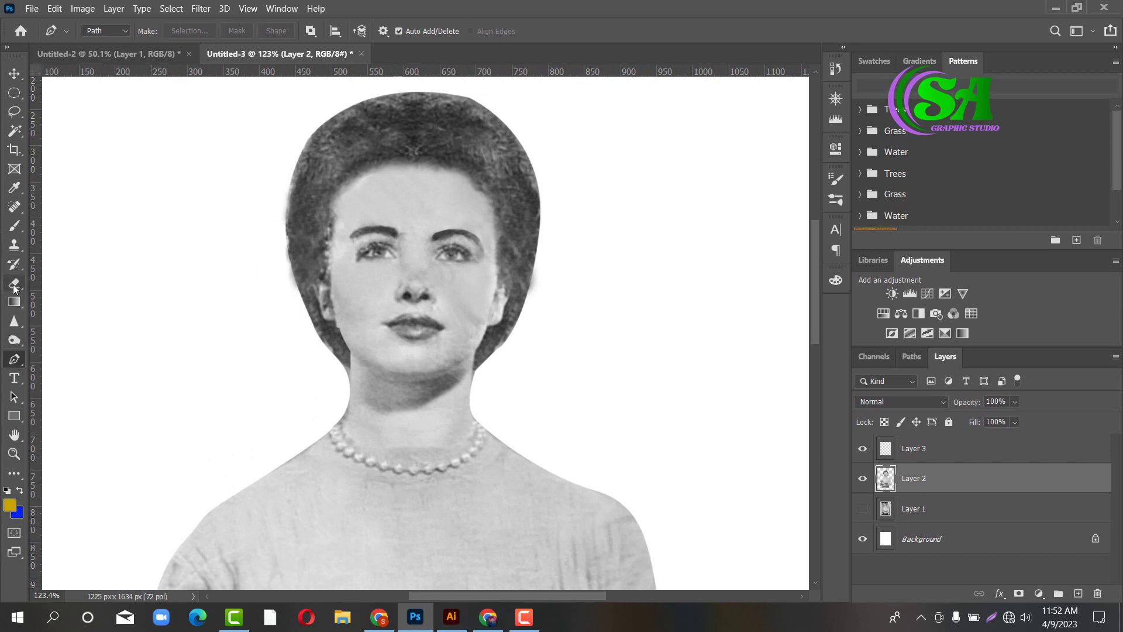
{"action": "key", "text": "s"}
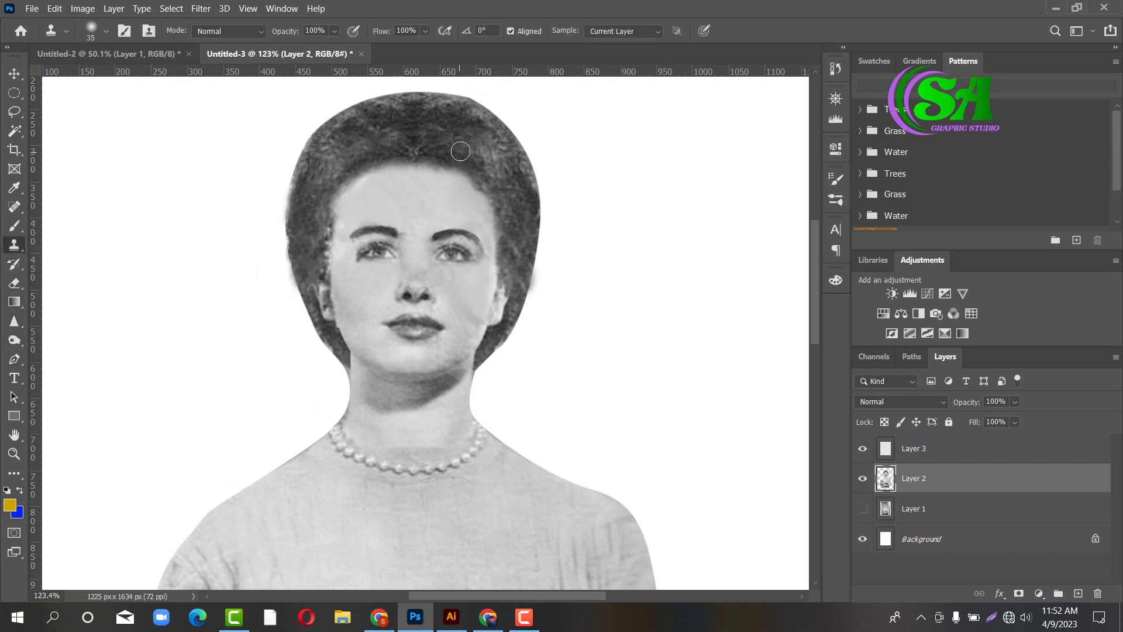
{"action": "mouse_move", "coordinate": [476, 146]}
{"action": "left_mouse_down"}
{"action": "mouse_move", "coordinate": [504, 173]}
{"action": "mouse_move", "coordinate": [464, 132]}
{"action": "left_mouse_up"}
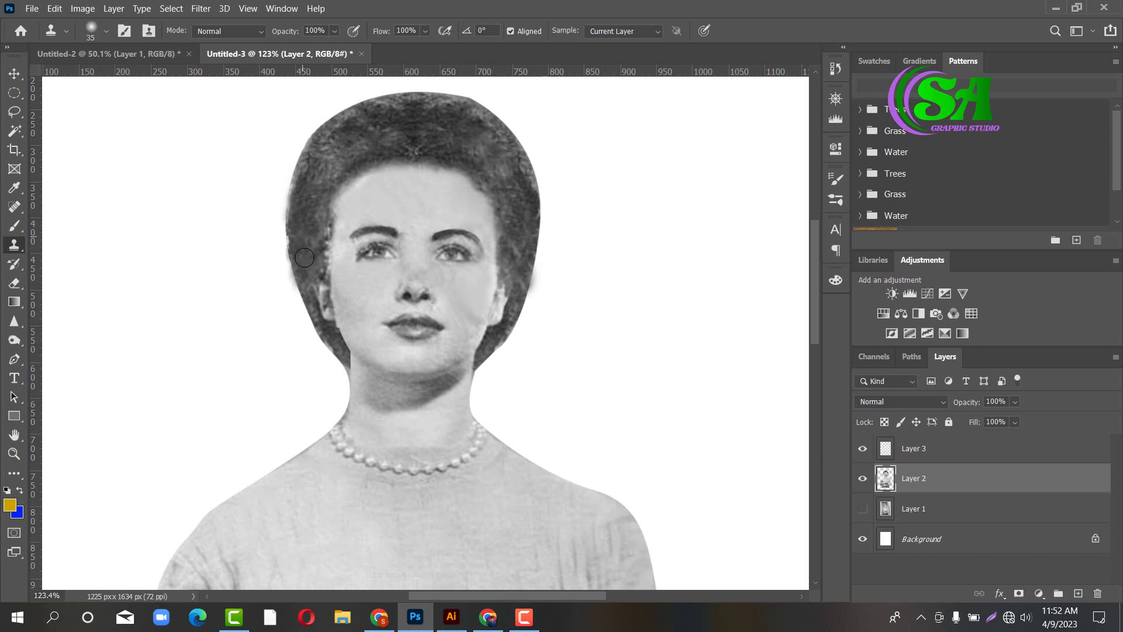
{"action": "left_click", "coordinate": [311, 240], "text": "alt"}
{"action": "mouse_move", "coordinate": [329, 234]}
{"action": "left_mouse_down"}
{"action": "mouse_move", "coordinate": [327, 255]}
{"action": "mouse_move", "coordinate": [297, 267]}
{"action": "left_mouse_up"}
{"action": "key", "text": "ctrl+0"}
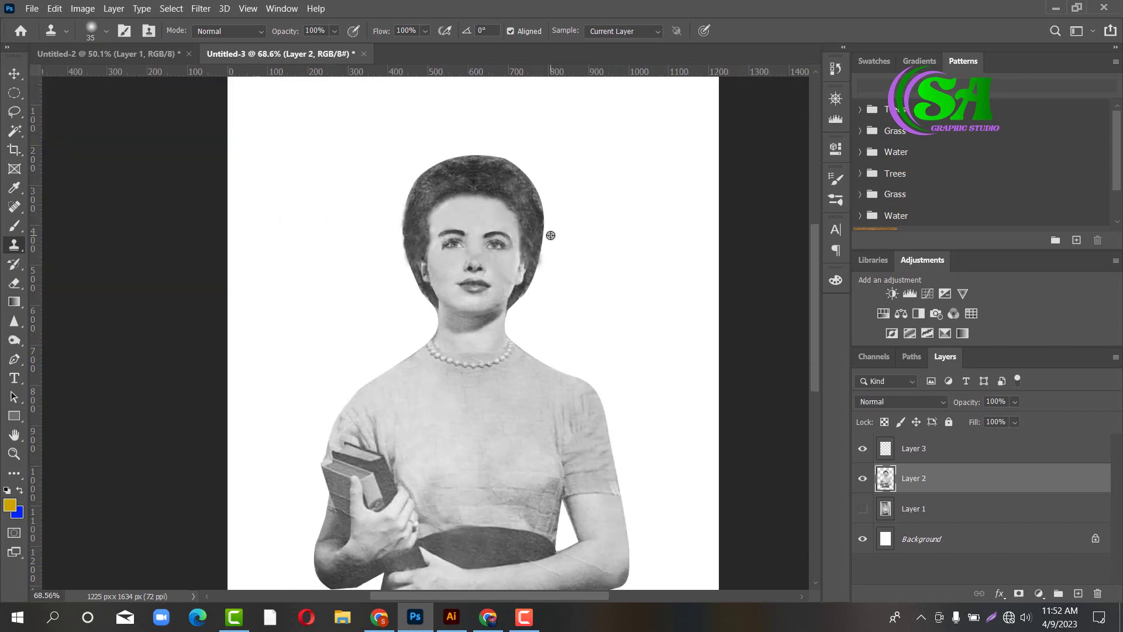
Merge Layer 3 and Layer 2 into one layer.
{"action": "key", "text": "m"}
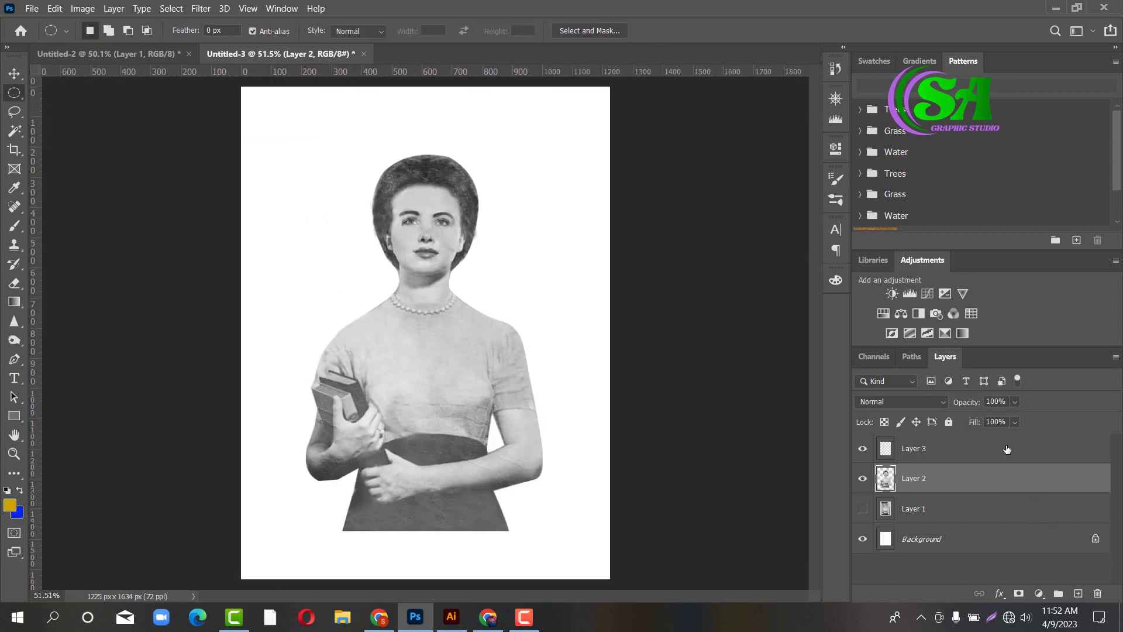
{"action": "left_click", "coordinate": [994, 454]}
{"action": "left_click", "coordinate": [983, 471], "text": "shift"}
{"action": "right_click", "coordinate": [985, 467]}
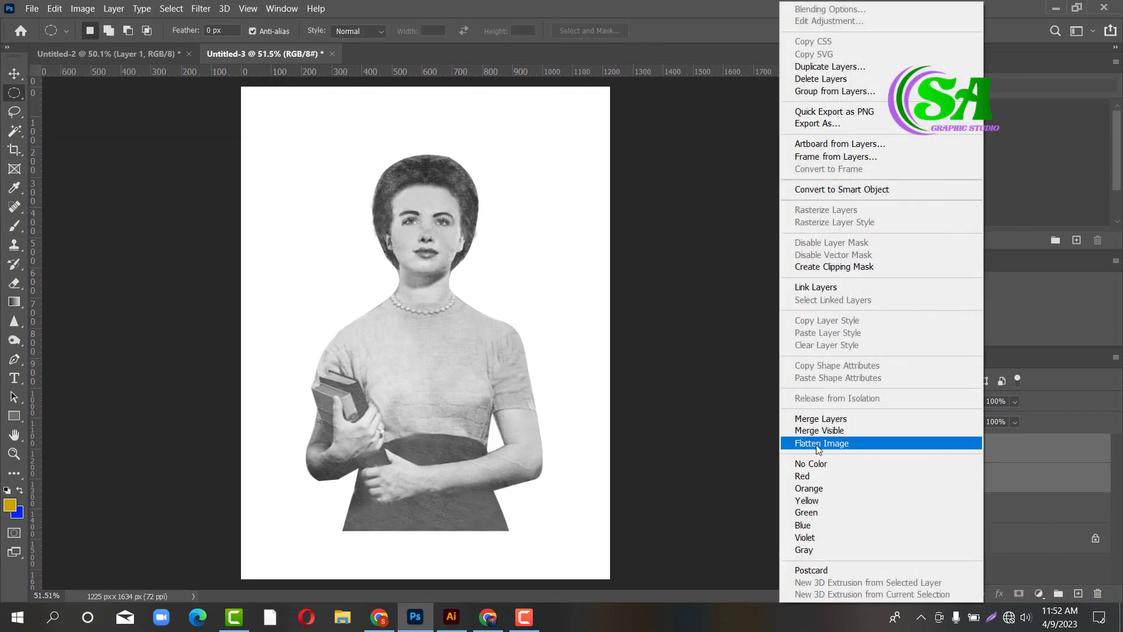
{"action": "left_click", "coordinate": [848, 424]}
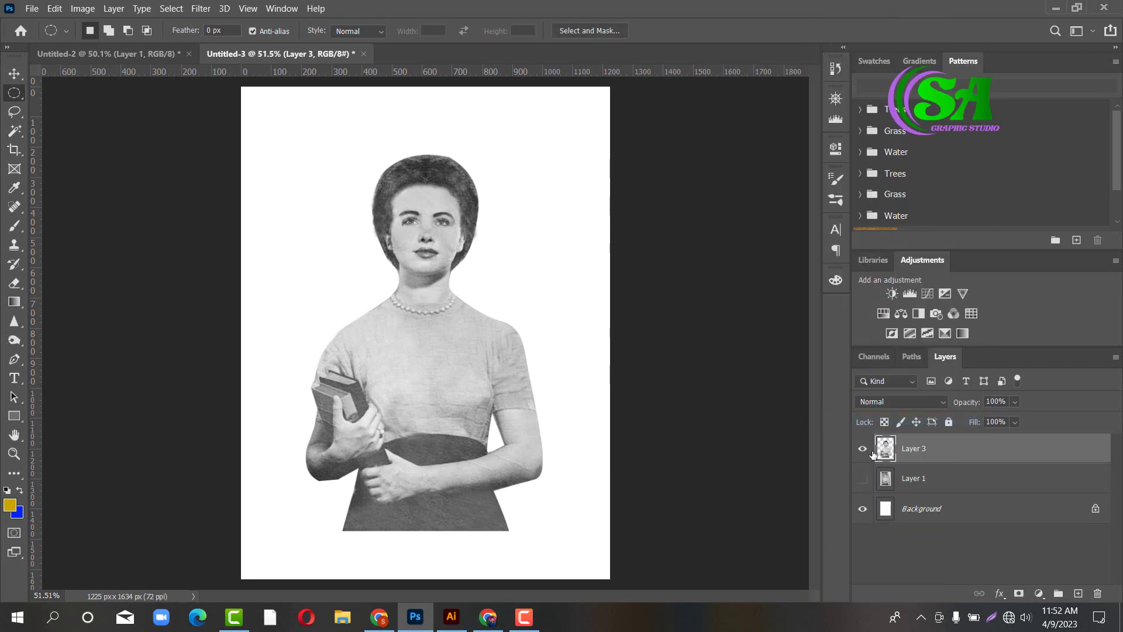
Compare the restored cutout with the original damaged photo by toggling the visibility of Layer 3 and Layer 1.
{"action": "left_click", "coordinate": [862, 448]}
{"action": "left_click", "coordinate": [862, 448]}
{"action": "left_click", "coordinate": [863, 480]}
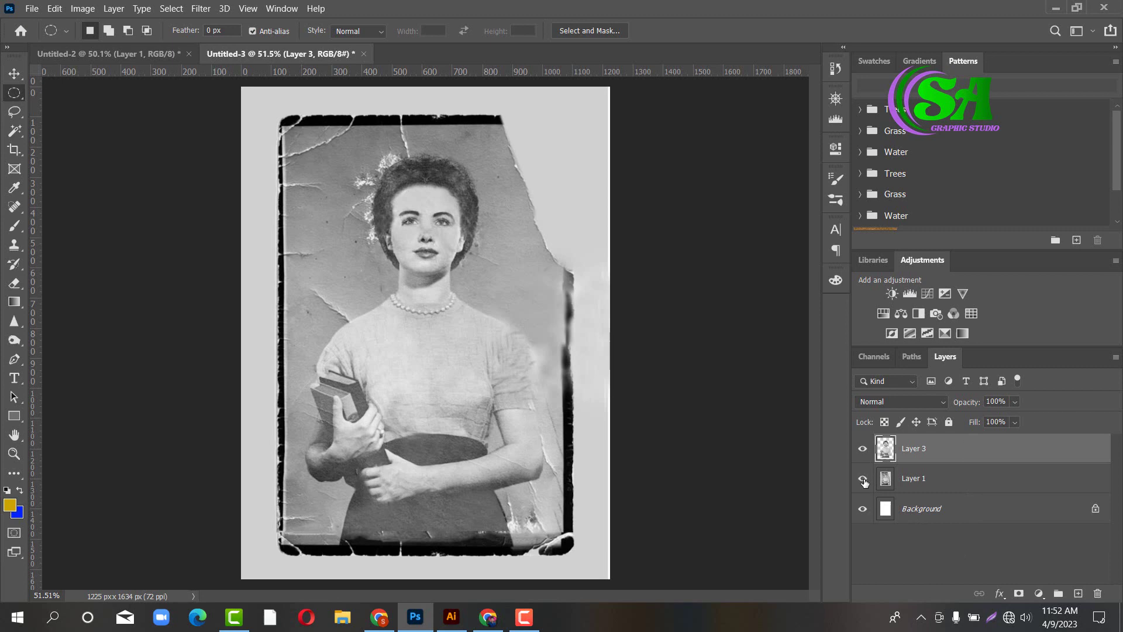
{"action": "left_click", "coordinate": [862, 449]}
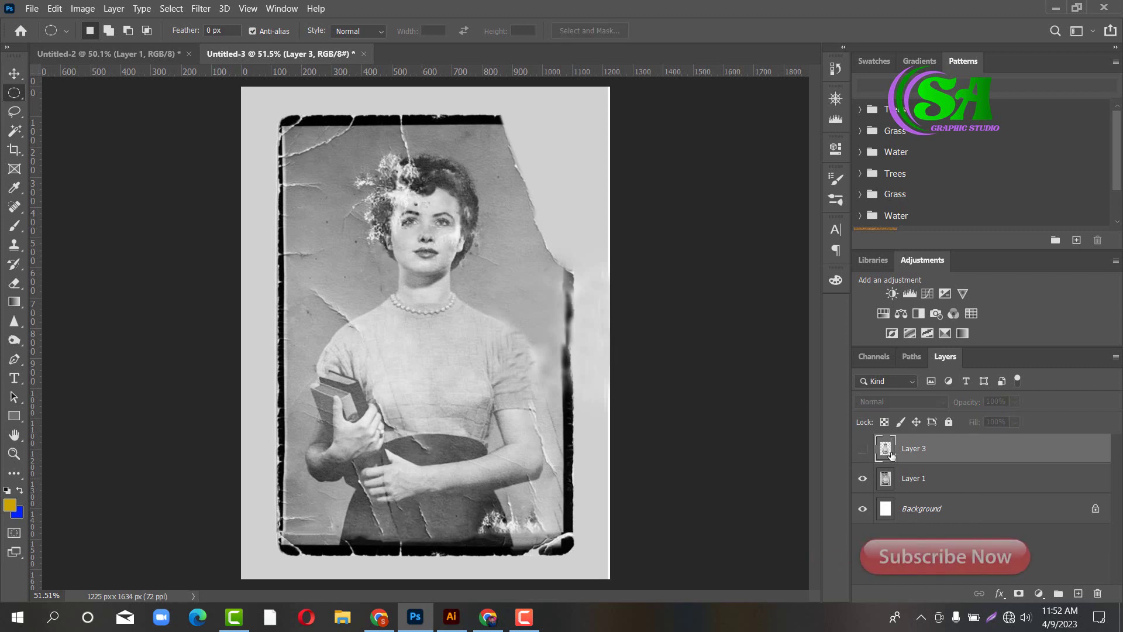
{"action": "left_click", "coordinate": [863, 479]}
{"action": "left_click", "coordinate": [863, 448]}
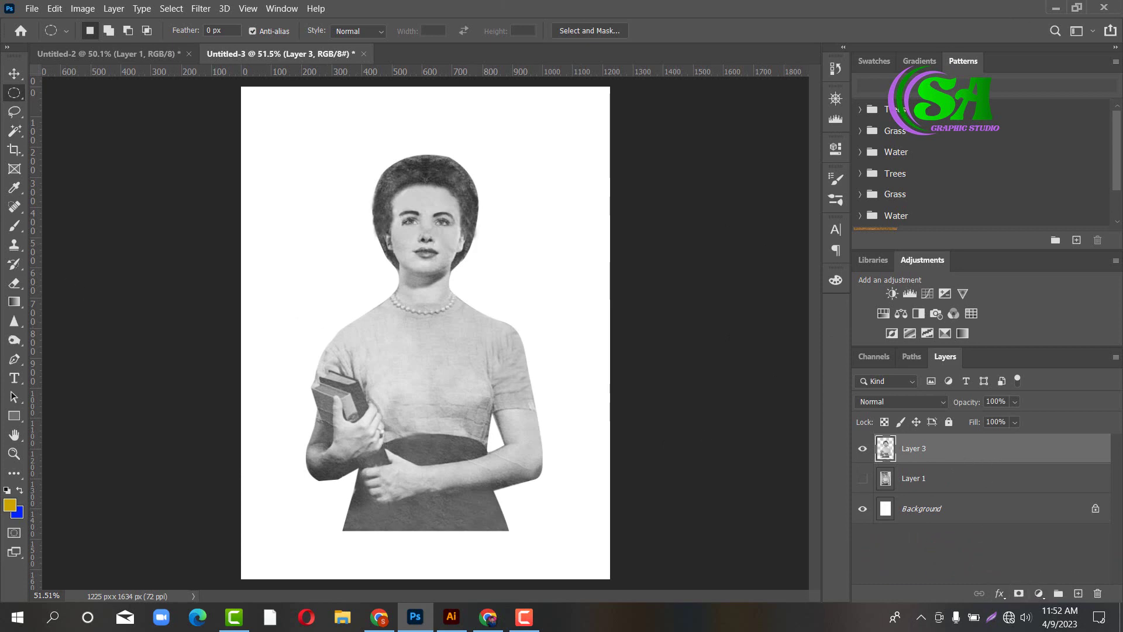
Darken the woman's layer with a Brightness/Contrast adjustment, setting the brightness to -60.
{"action": "left_click", "coordinate": [82, 8]}
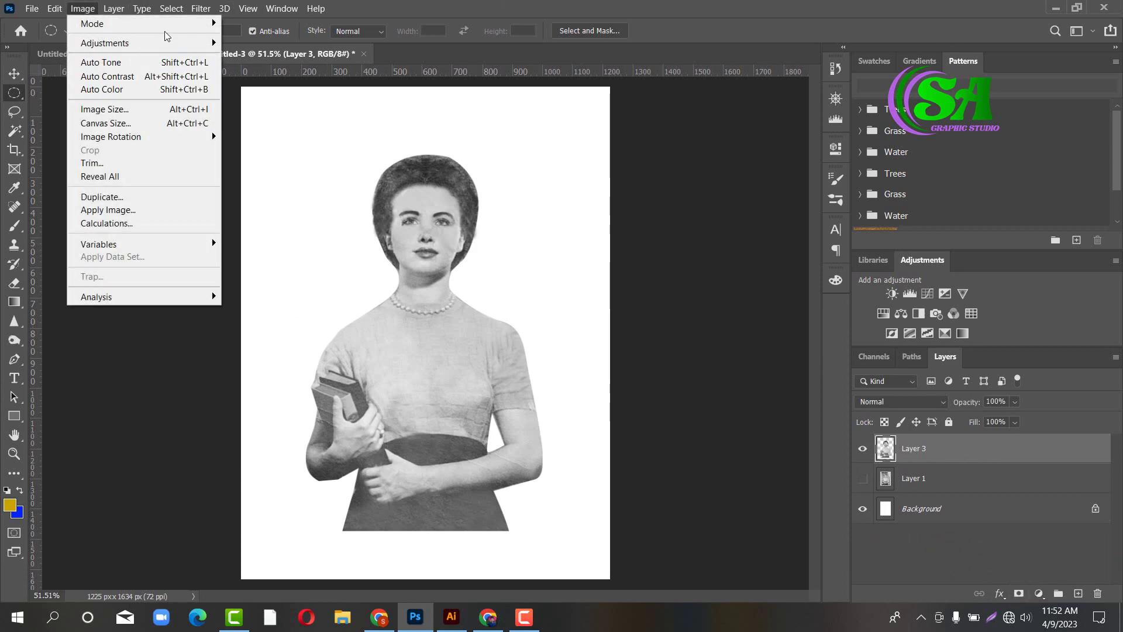
{"action": "mouse_move", "coordinate": [173, 42]}
{"action": "left_click", "coordinate": [258, 43]}
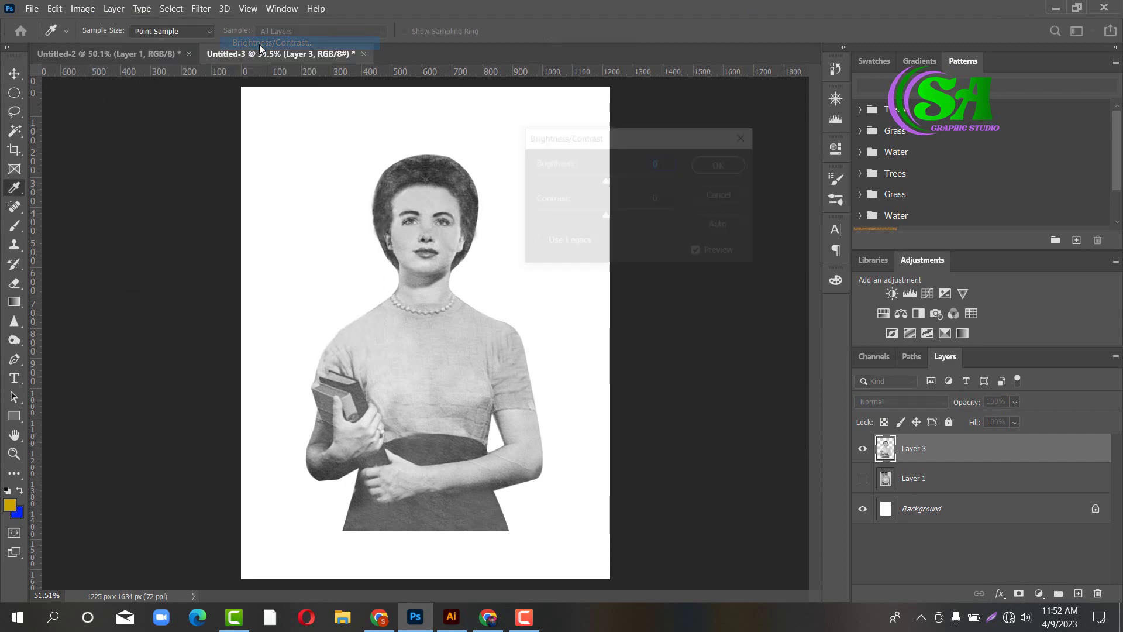
{"action": "left_click_drag", "start_coordinate": [600, 180], "coordinate": [580, 176]}
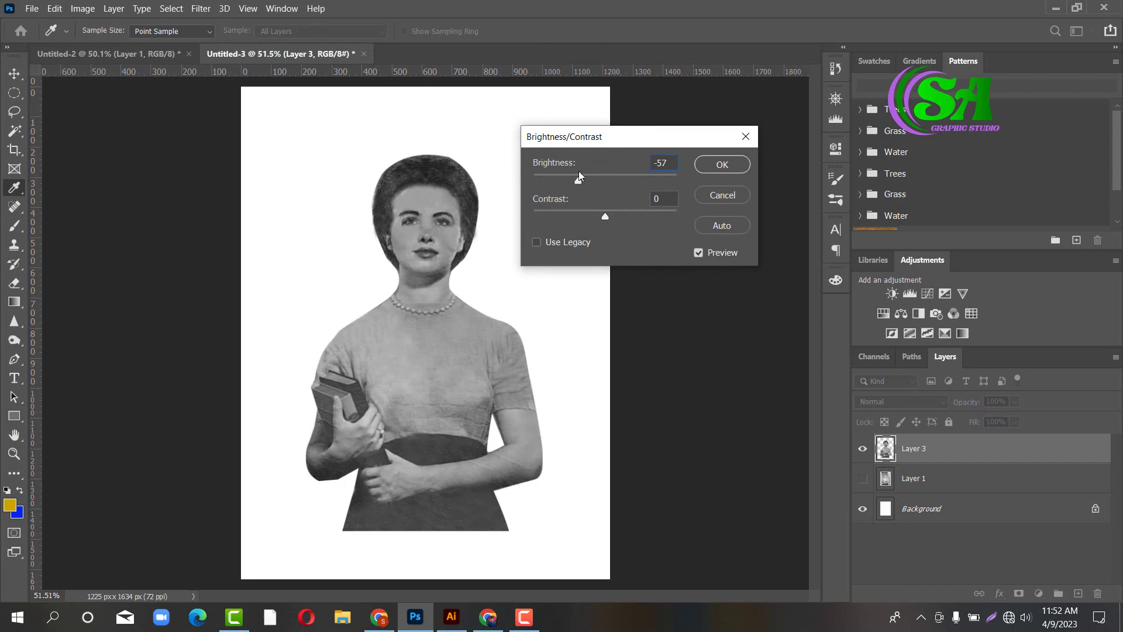
{"action": "double_click", "coordinate": [654, 165]}
{"action": "left_click_drag", "start_coordinate": [580, 183], "coordinate": [578, 181]}
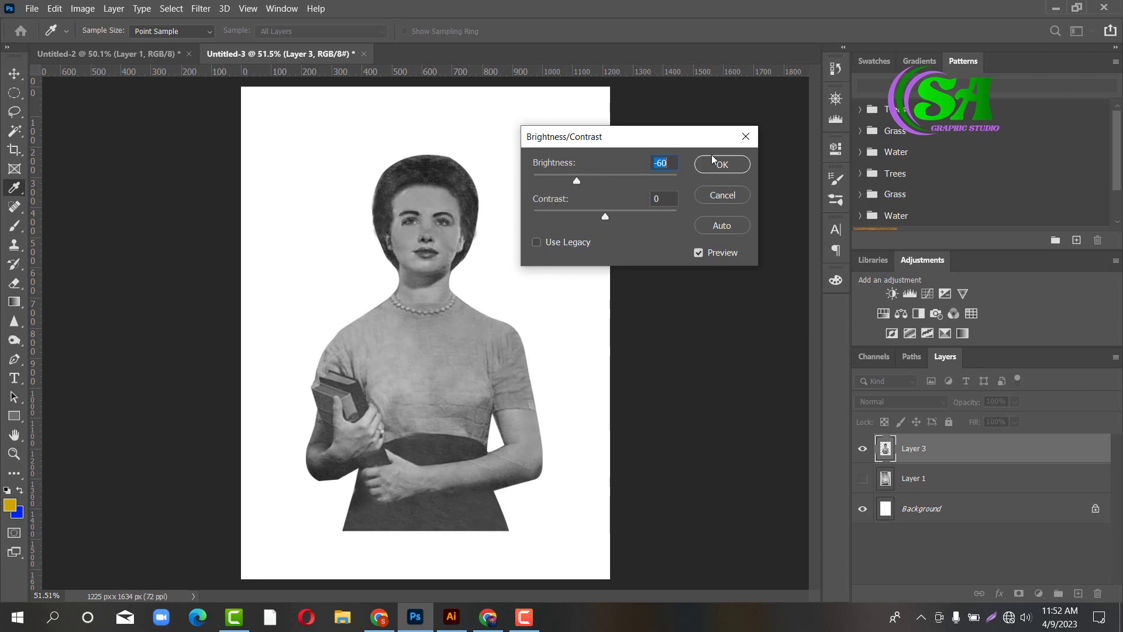
{"action": "left_click", "coordinate": [713, 159]}
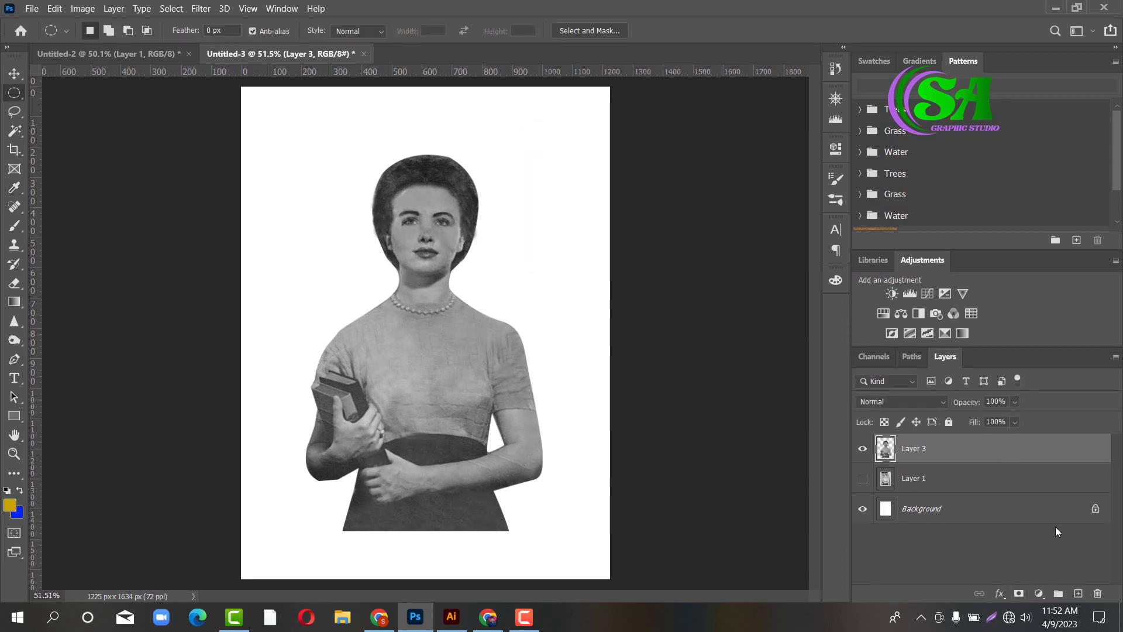
Add a Solid Color fill layer above the woman in golden yellow d2af1e.
{"action": "left_click", "coordinate": [1040, 594]}
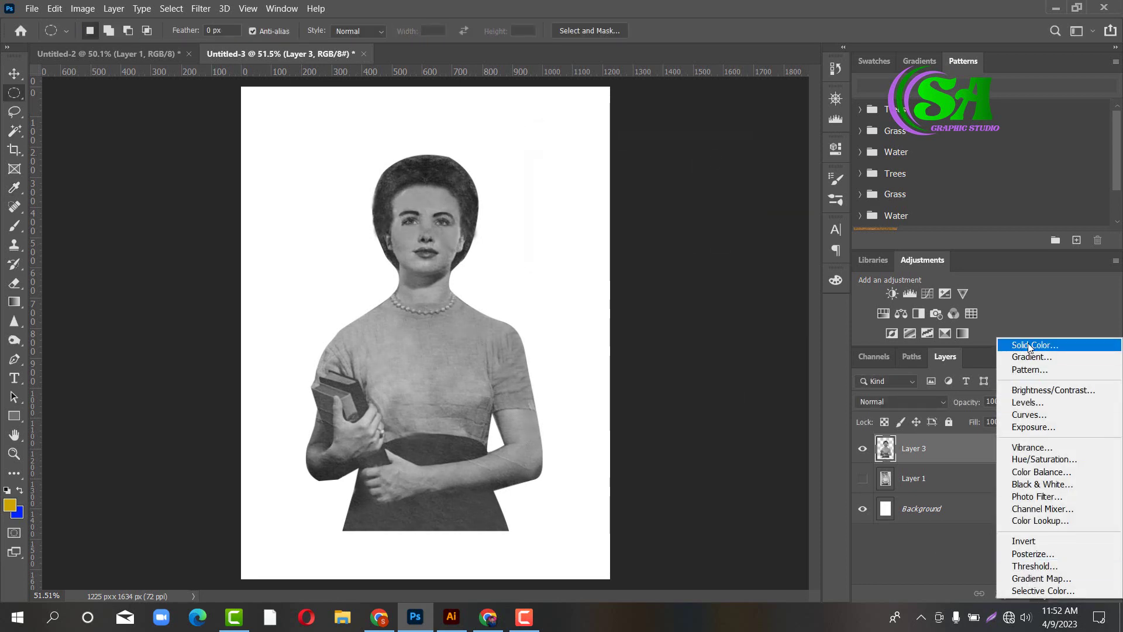
{"action": "left_click", "coordinate": [1030, 346]}
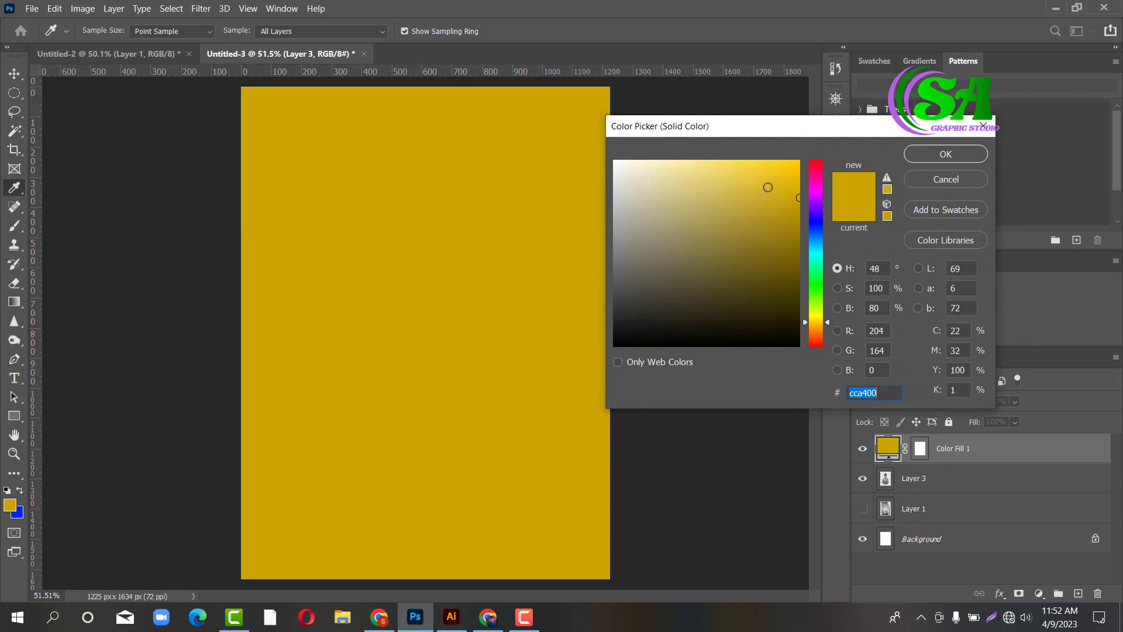
{"action": "mouse_move", "coordinate": [768, 188]}
{"action": "left_mouse_down"}
{"action": "mouse_move", "coordinate": [780, 173]}
{"action": "mouse_move", "coordinate": [787, 198]}
{"action": "mouse_move", "coordinate": [774, 193]}
{"action": "left_mouse_up"}
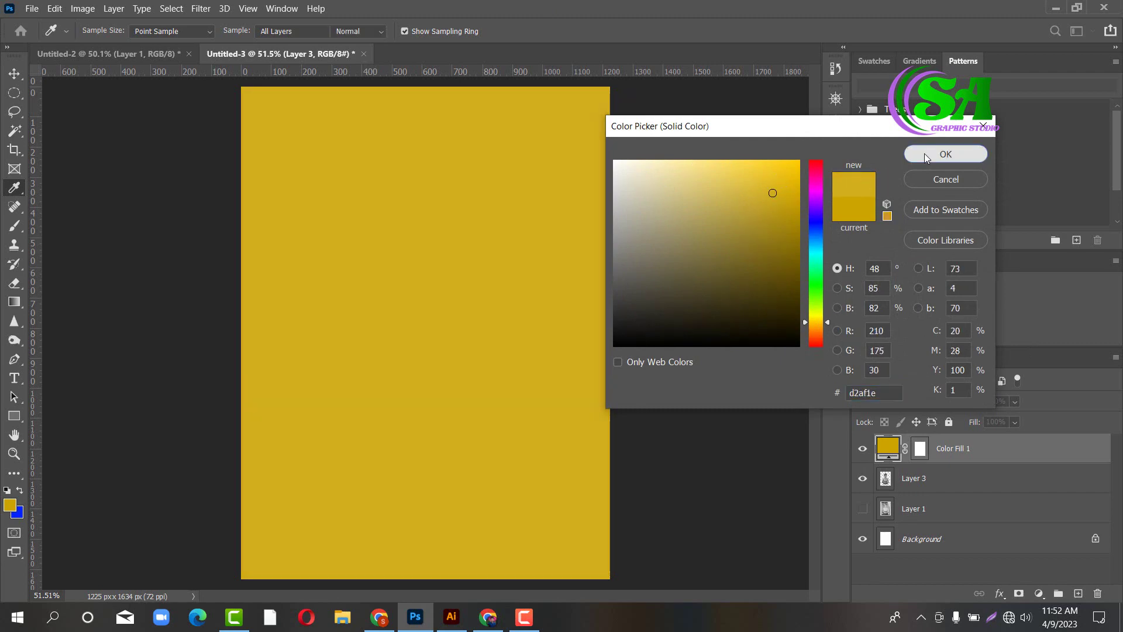
{"action": "left_click", "coordinate": [924, 153]}
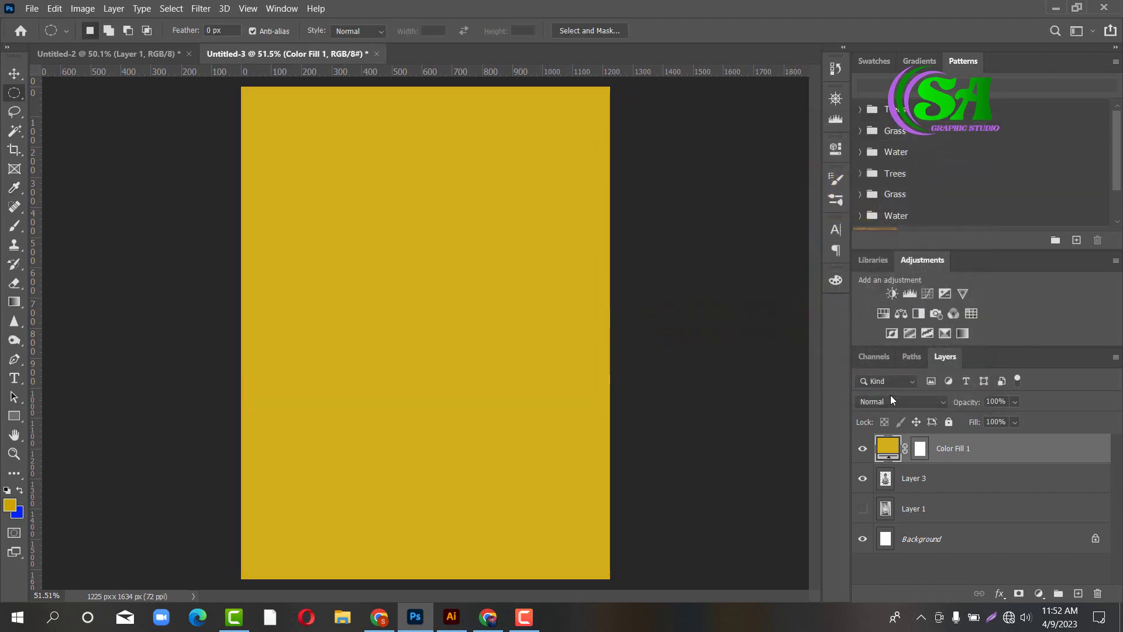
Set the yellow fill layer's blend mode to Color and invert its mask to black to hide the tint.
{"action": "left_click", "coordinate": [943, 401]}
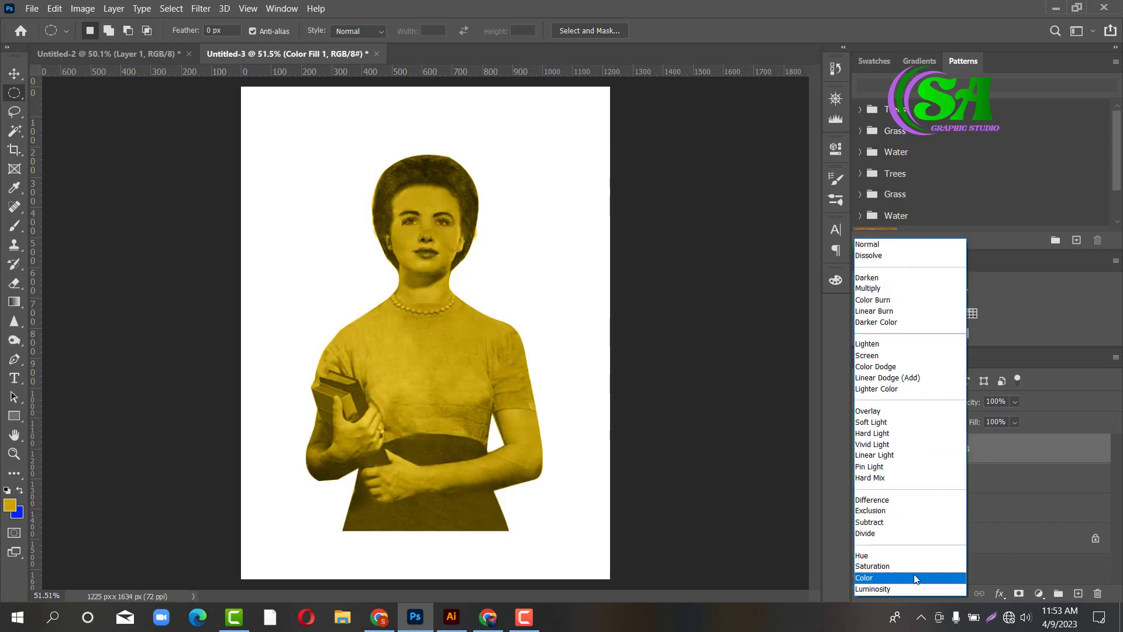
{"action": "left_click", "coordinate": [917, 579]}
{"action": "left_click", "coordinate": [917, 455]}
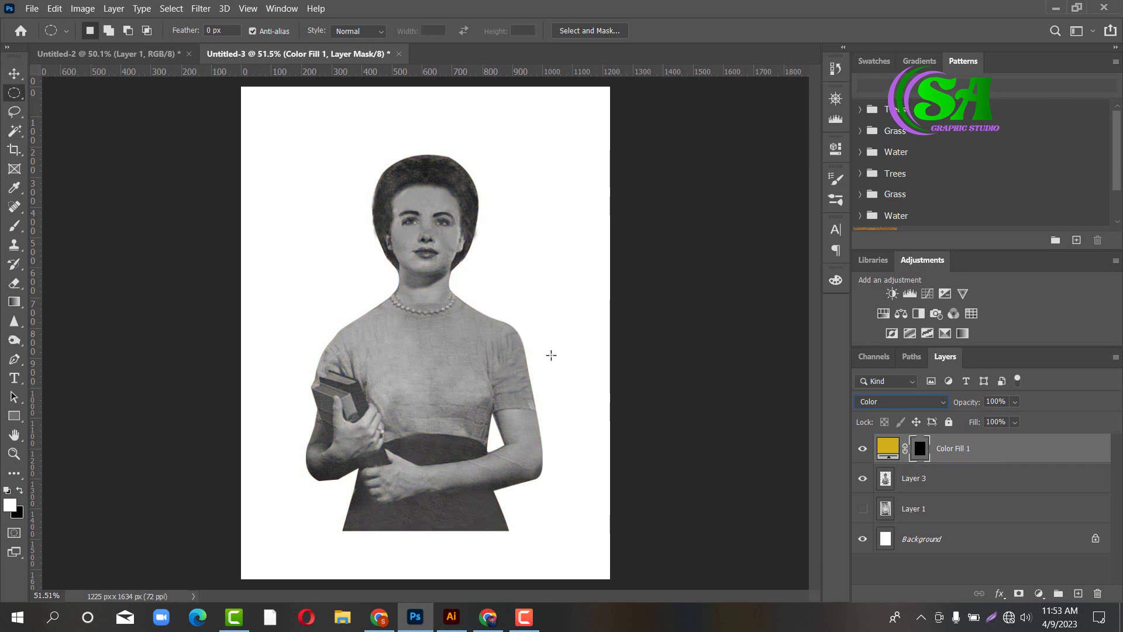
Paint white on the fill layer's mask over the blouse's chest with a size 150 brush to reveal the yellow tint.
{"action": "left_click", "coordinate": [14, 227]}
{"action": "right_click", "coordinate": [13, 228]}
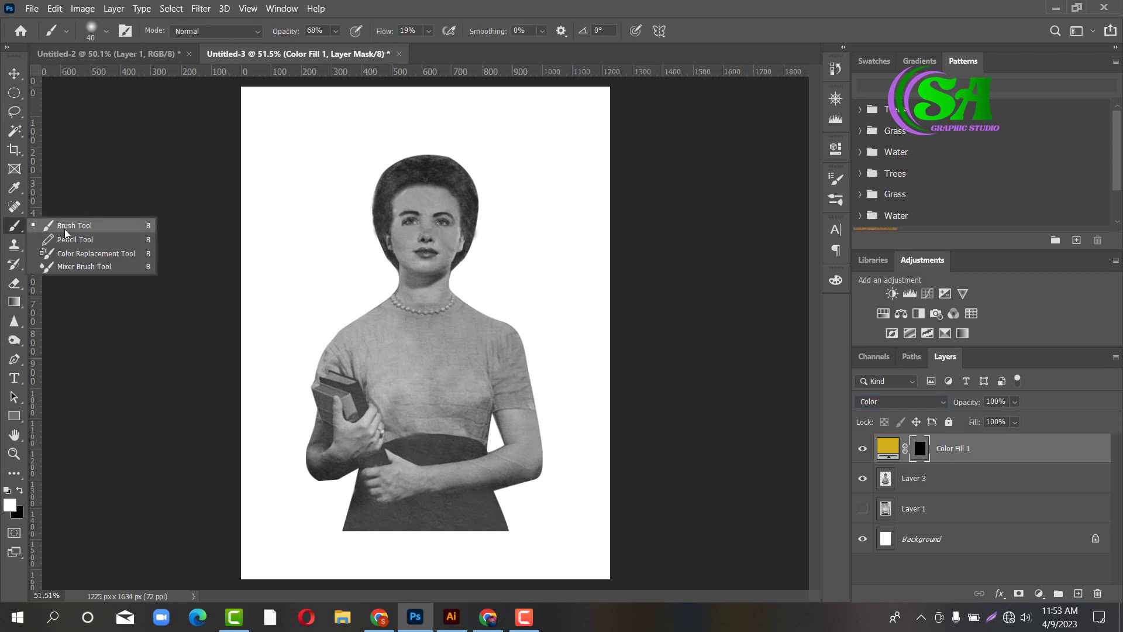
{"action": "left_click", "coordinate": [64, 231]}
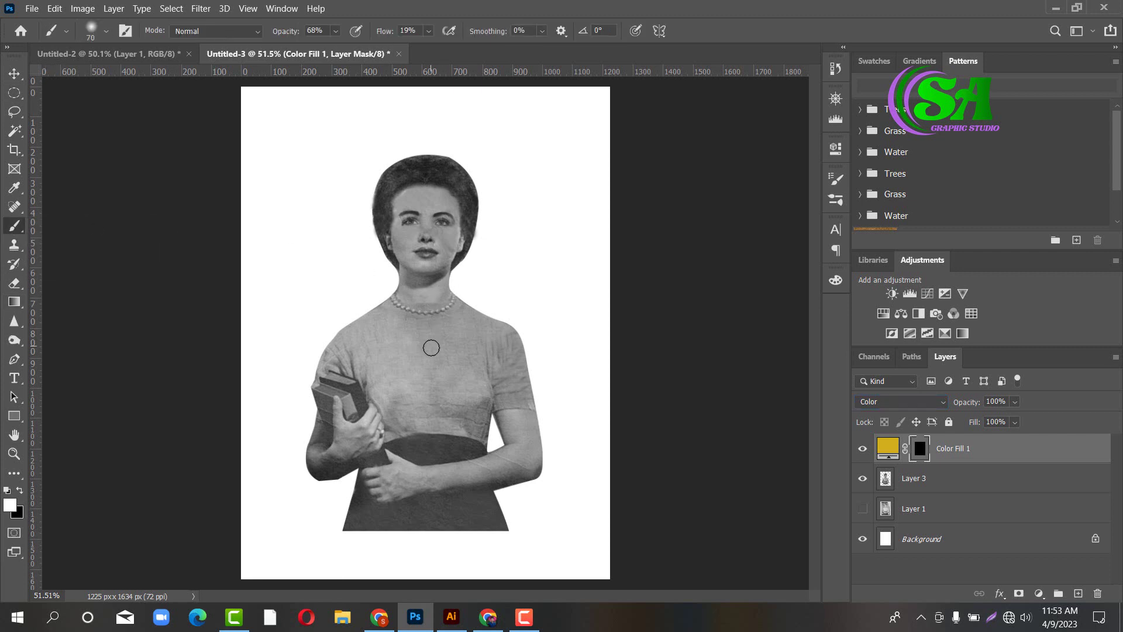
{"action": "key", "text": "bracketright"}
{"action": "key", "text": "bracketright"}
{"action": "key", "text": "bracketright"}
{"action": "key", "text": "bracketright"}
{"action": "scroll", "coordinate": [431, 349], "scroll_direction": "up", "scroll_amount": 1}
{"action": "scroll", "coordinate": [434, 354], "scroll_direction": "up", "scroll_amount": 1}
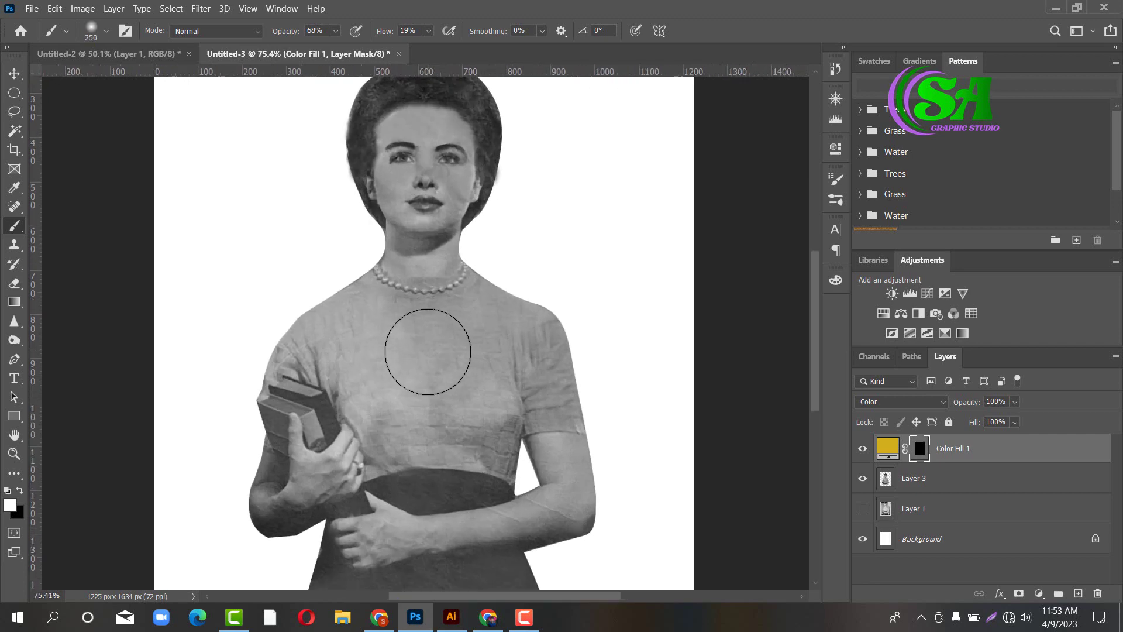
{"action": "key", "text": "bracketleft"}
{"action": "key", "text": "bracketleft"}
{"action": "key", "text": "bracketleft"}
{"action": "mouse_move", "coordinate": [410, 336]}
{"action": "left_mouse_down"}
{"action": "mouse_move", "coordinate": [382, 327]}
{"action": "mouse_move", "coordinate": [395, 349]}
{"action": "mouse_move", "coordinate": [437, 348]}
{"action": "mouse_move", "coordinate": [444, 365]}
{"action": "mouse_move", "coordinate": [417, 339]}
{"action": "mouse_move", "coordinate": [449, 312]}
{"action": "mouse_move", "coordinate": [402, 291]}
{"action": "mouse_move", "coordinate": [458, 334]}
{"action": "mouse_move", "coordinate": [440, 372]}
{"action": "mouse_move", "coordinate": [487, 338]}
{"action": "mouse_move", "coordinate": [482, 318]}
{"action": "mouse_move", "coordinate": [543, 383]}
{"action": "mouse_move", "coordinate": [514, 330]}
{"action": "mouse_move", "coordinate": [543, 388]}
{"action": "mouse_move", "coordinate": [462, 400]}
{"action": "mouse_move", "coordinate": [494, 407]}
{"action": "mouse_move", "coordinate": [461, 383]}
{"action": "mouse_move", "coordinate": [401, 377]}
{"action": "left_mouse_up"}
{"action": "key", "text": "ctrl+z"}
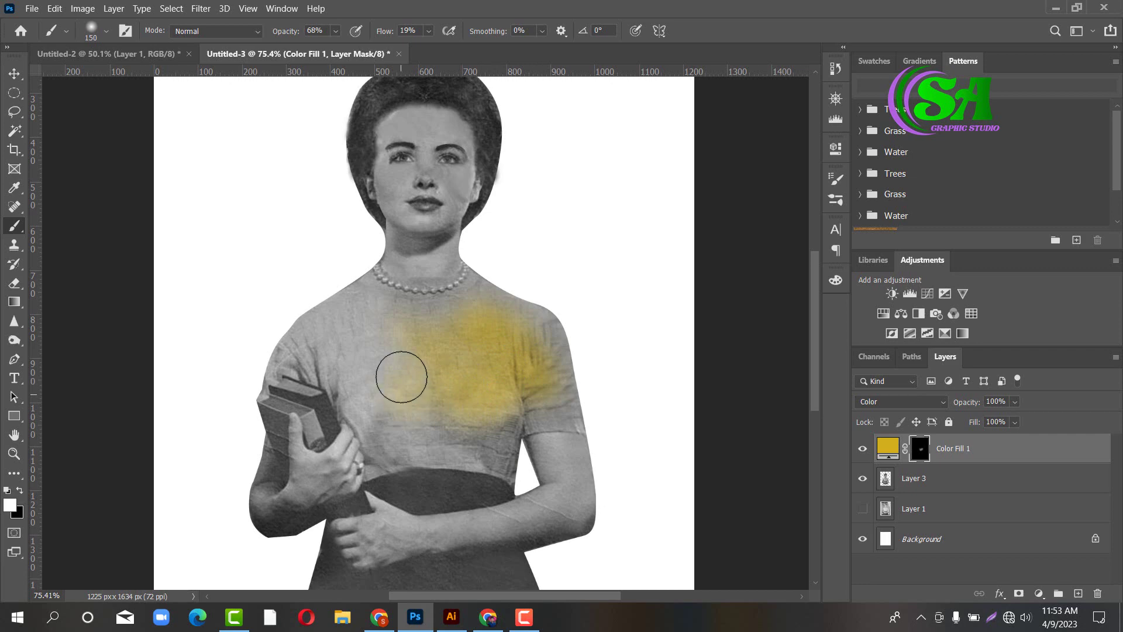
Start a Pen path around the blouse, following the waist hem, underarm, sleeve hem and outer sleeve of the arm without books.
{"action": "left_click", "coordinate": [14, 359]}
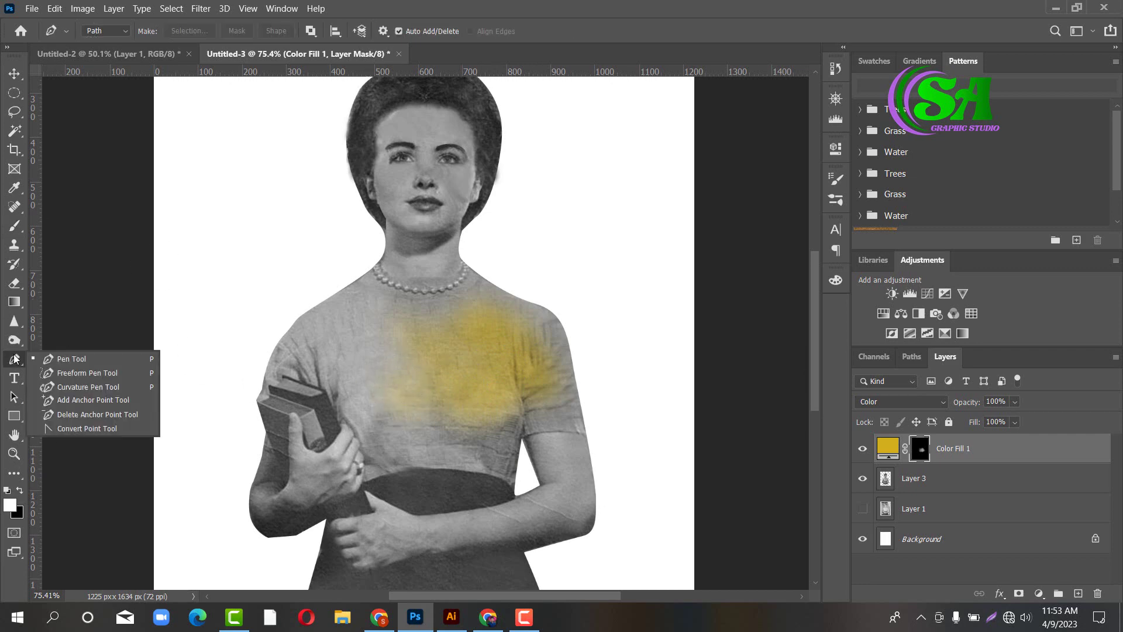
{"action": "left_click", "coordinate": [81, 361]}
{"action": "left_click", "coordinate": [364, 484]}
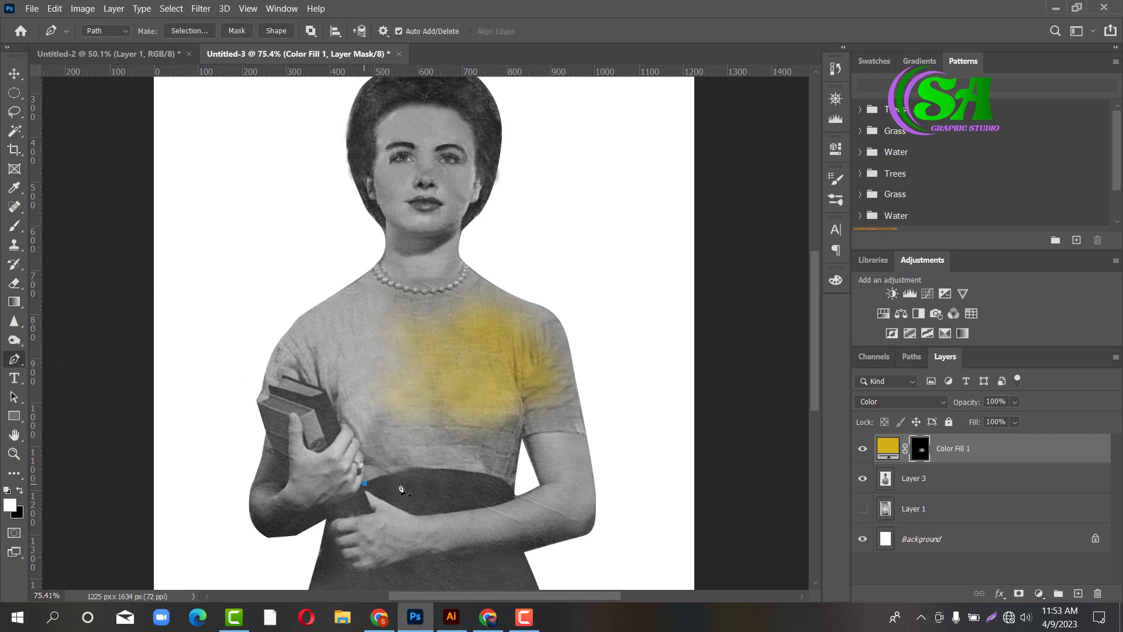
{"action": "left_click_drag", "start_coordinate": [516, 492], "coordinate": [575, 550]}
{"action": "left_click_drag", "start_coordinate": [584, 434], "coordinate": [588, 436]}
{"action": "left_click_drag", "start_coordinate": [555, 315], "coordinate": [534, 274]}
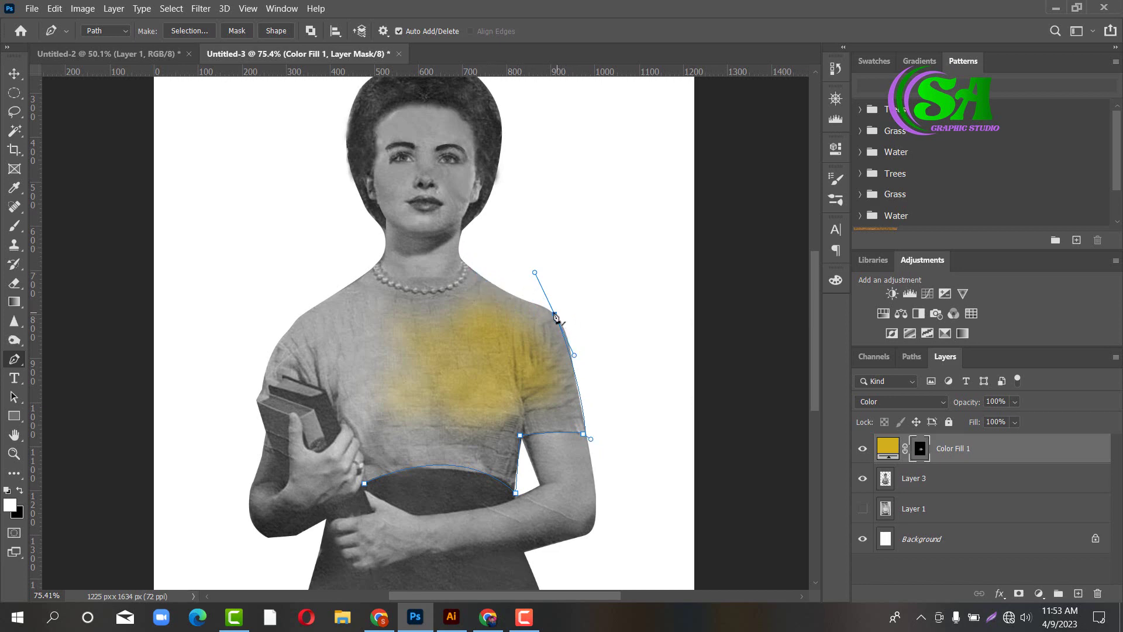
Continue the blouse path over the top of that shoulder to the near end of the necklace.
{"action": "left_click_drag", "start_coordinate": [471, 268], "coordinate": [402, 203]}
{"action": "key", "text": "ctrl+z"}
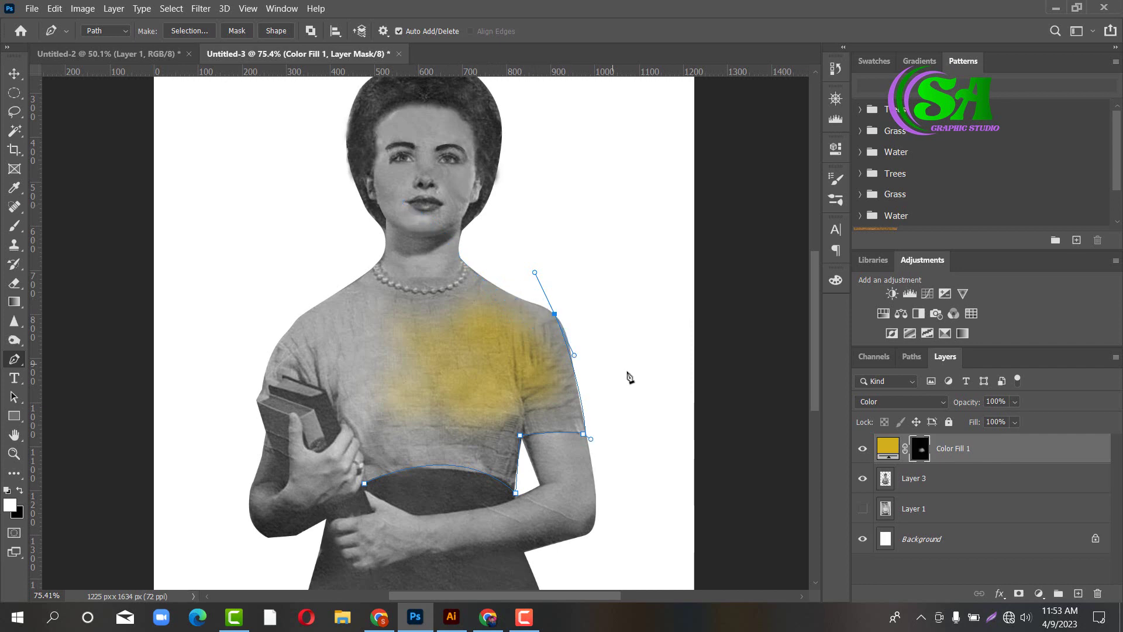
{"action": "left_click", "coordinate": [555, 316]}
{"action": "left_click_drag", "start_coordinate": [473, 268], "coordinate": [414, 234]}
{"action": "key", "text": "ctrl+z"}
{"action": "left_click_drag", "start_coordinate": [527, 302], "coordinate": [513, 299]}
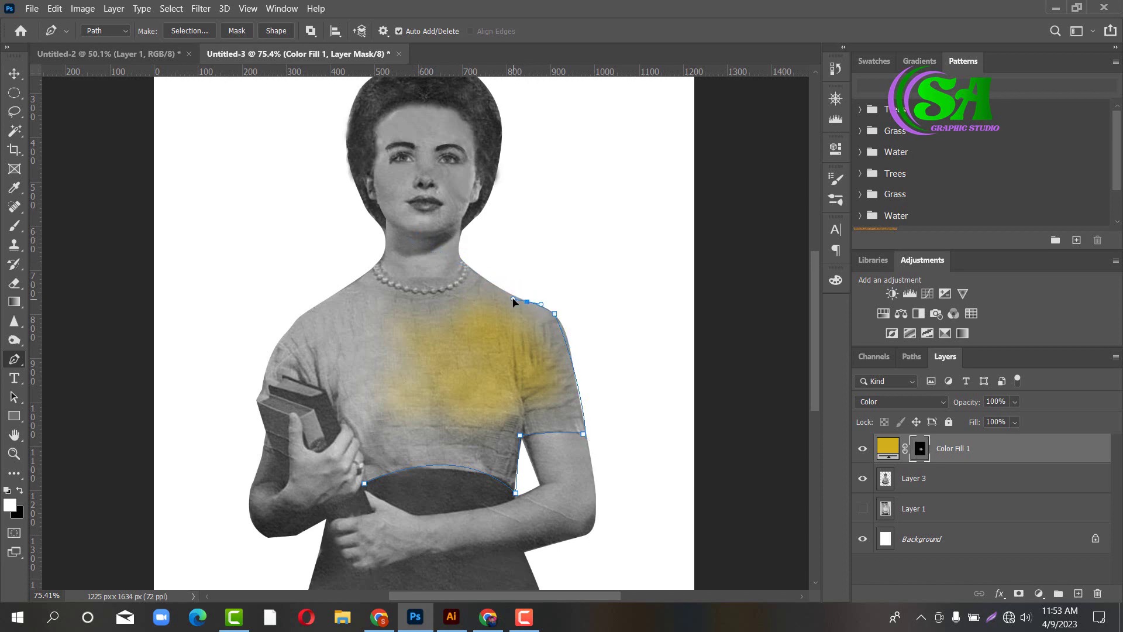
{"action": "left_click", "coordinate": [471, 267]}
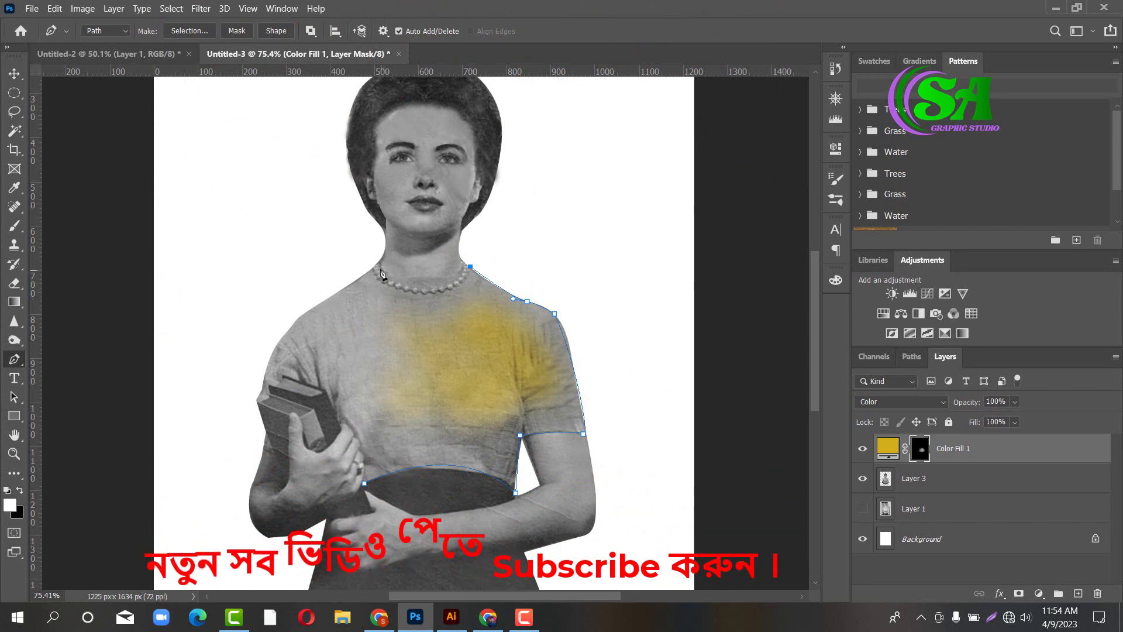
Curve the blouse path along the neckline to the opposite side of the neck and add a corner point there.
{"action": "left_click_drag", "start_coordinate": [380, 268], "coordinate": [344, 236]}
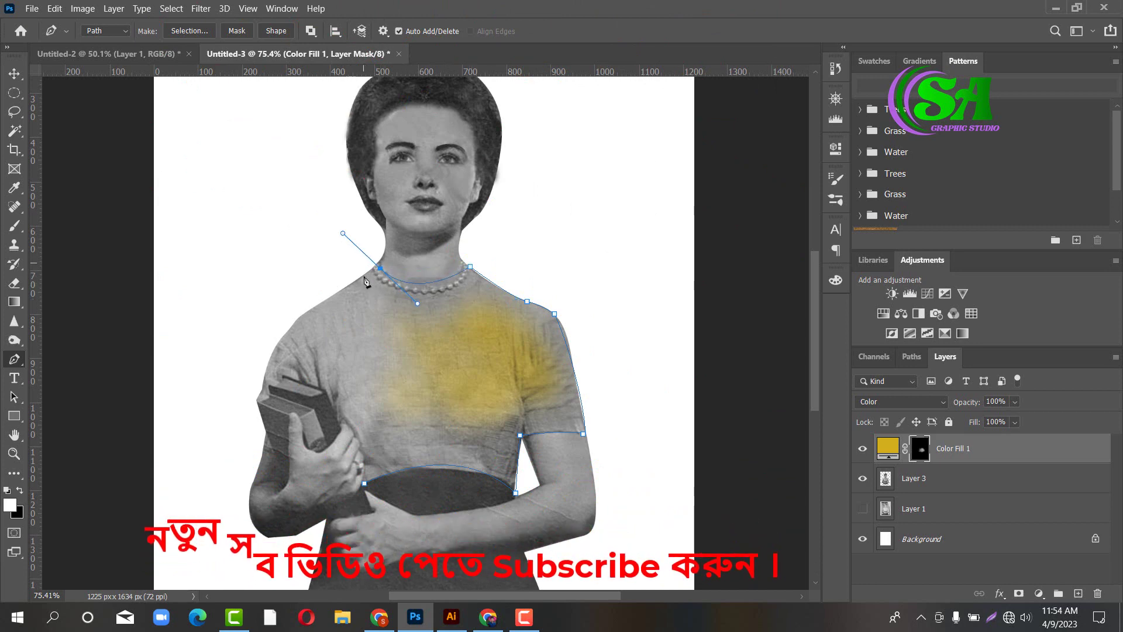
{"action": "left_click", "coordinate": [381, 268], "text": "alt"}
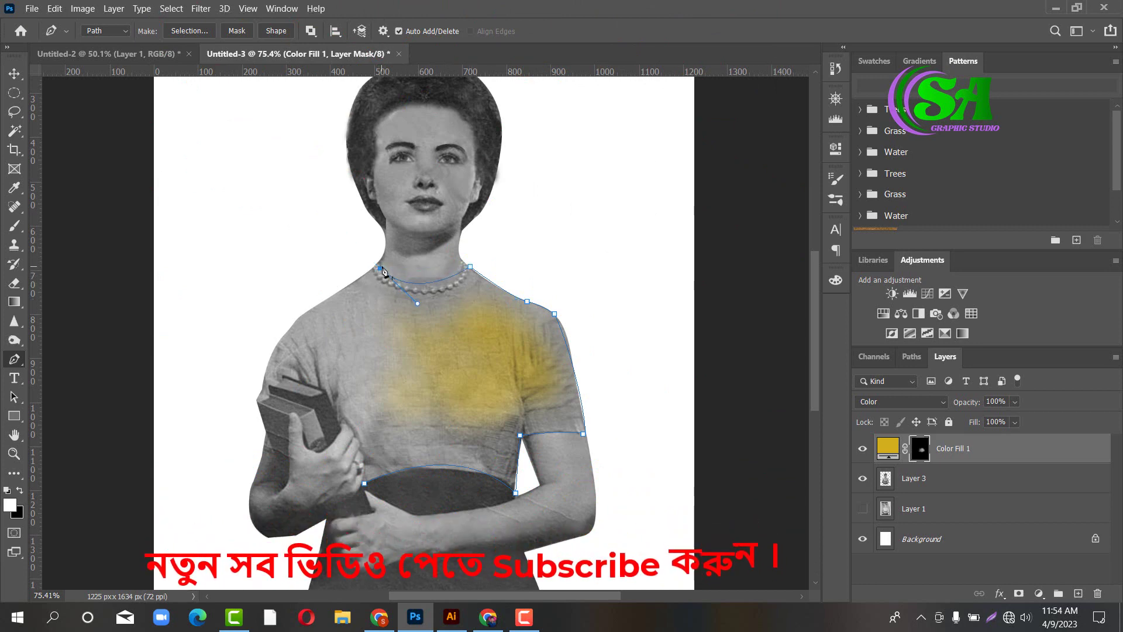
{"action": "left_click", "coordinate": [378, 261]}
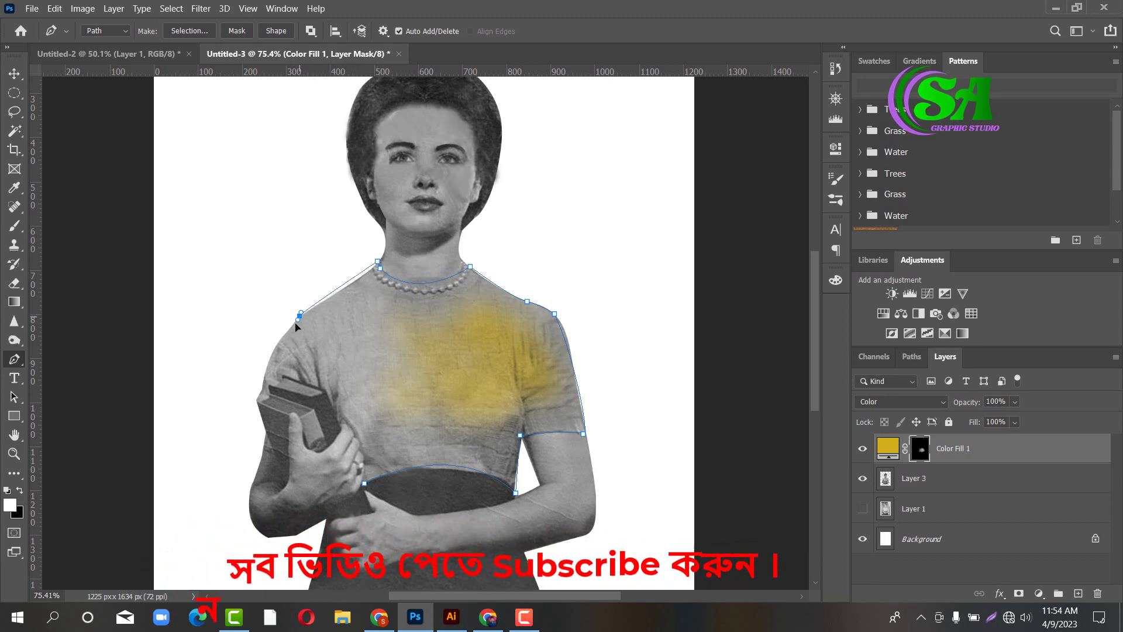
Trace the blouse path down the opposite shoulder and around the books and hand, close it, and convert it into a selection.
{"action": "left_click_drag", "start_coordinate": [300, 316], "coordinate": [259, 380]}
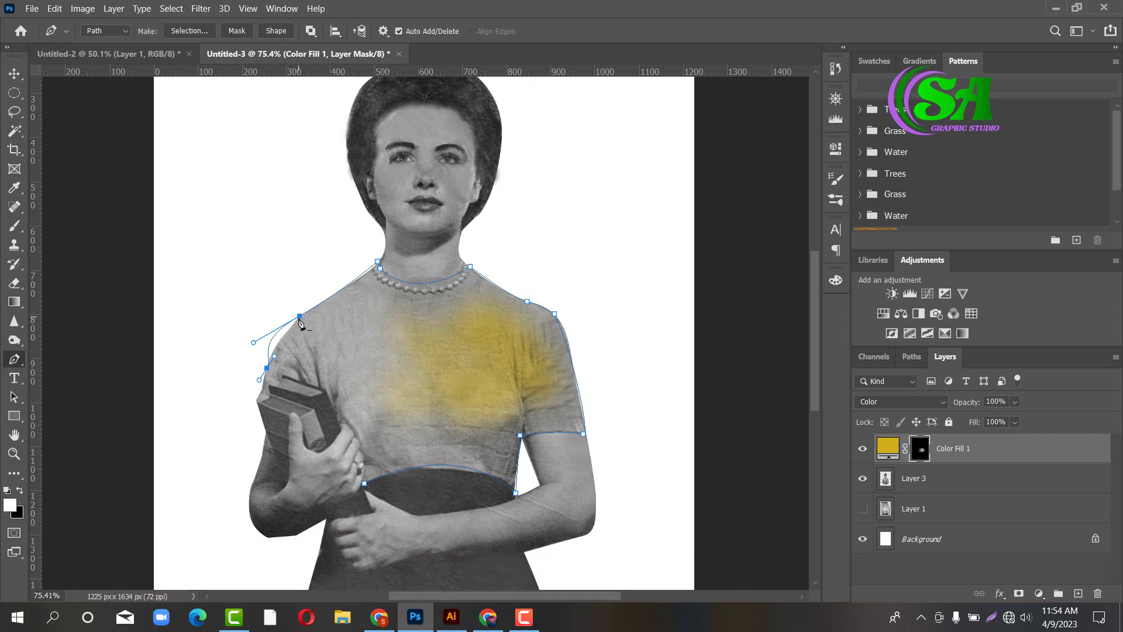
{"action": "key", "text": "ctrl+z"}
{"action": "left_click", "coordinate": [300, 317]}
{"action": "left_click_drag", "start_coordinate": [264, 383], "coordinate": [258, 428]}
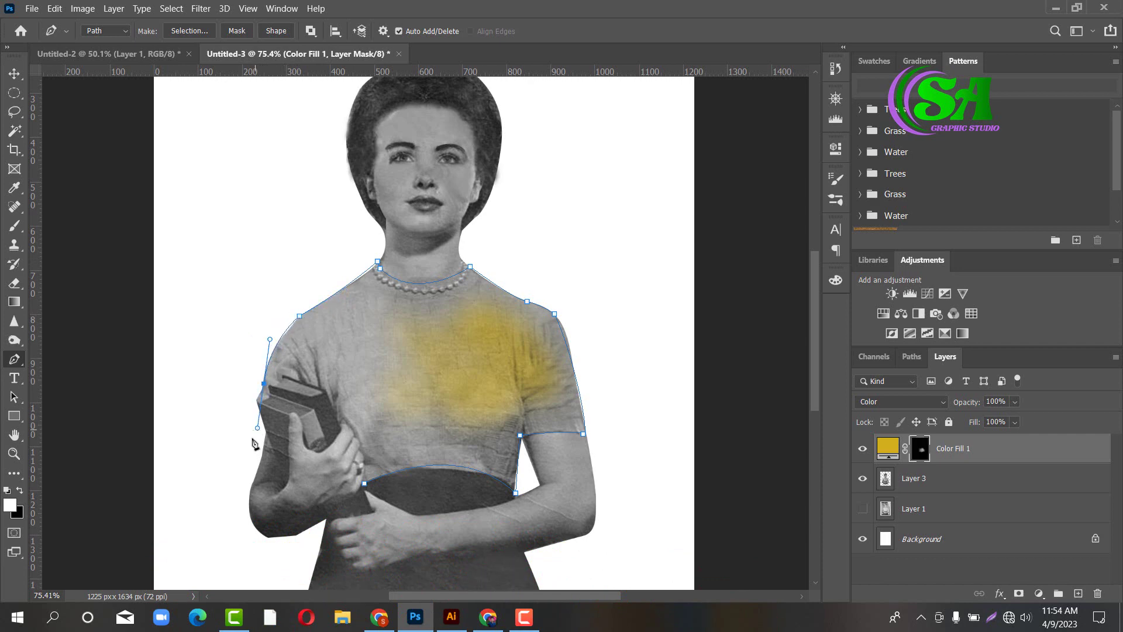
{"action": "left_click", "coordinate": [256, 400]}
{"action": "left_click_drag", "start_coordinate": [364, 486], "coordinate": [354, 512]}
{"action": "key", "text": "ctrl+Return"}
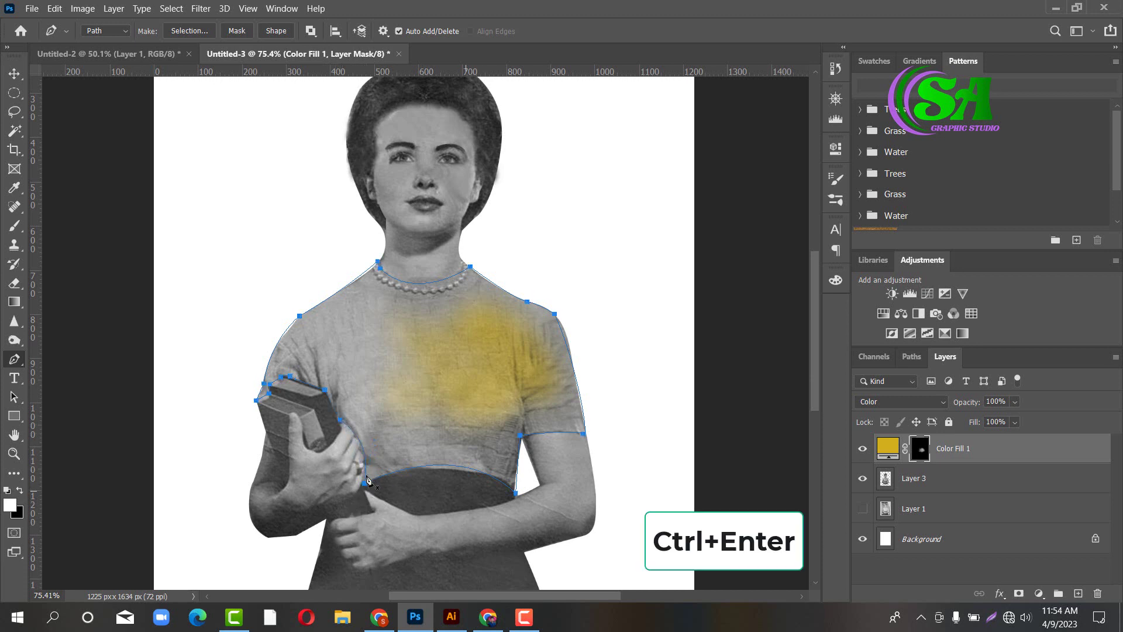
{"action": "key", "text": "ctrl+Return"}
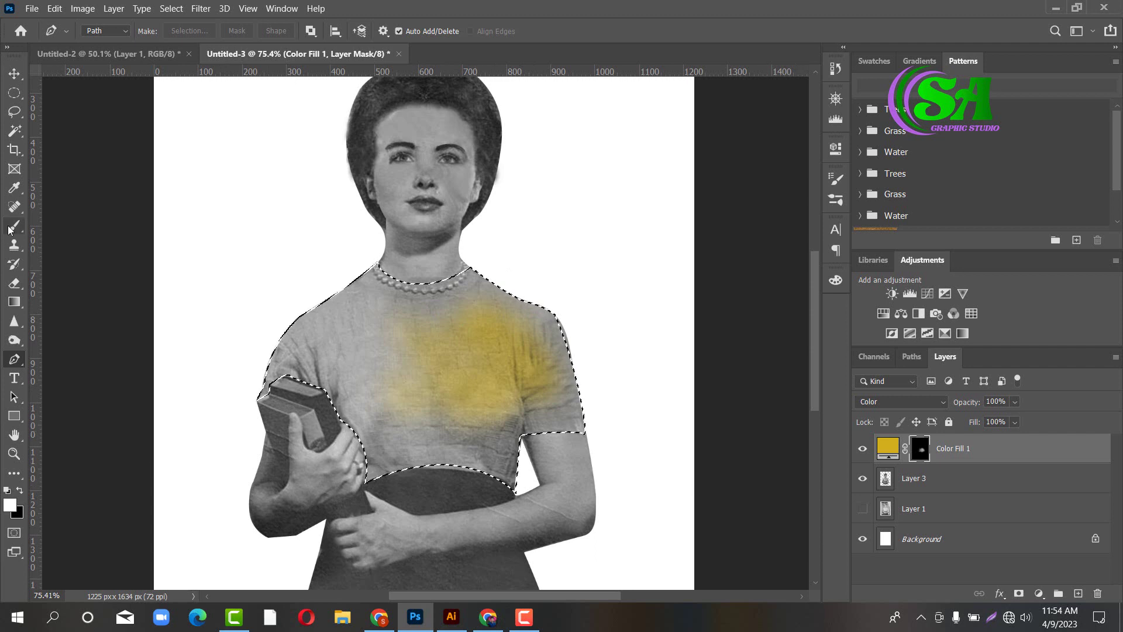
Paint white on the yellow fill's mask across the whole selected blouse with the size 150 brush, and deselect.
{"action": "key", "text": "b"}
{"action": "mouse_move", "coordinate": [347, 303]}
{"action": "left_mouse_down"}
{"action": "mouse_move", "coordinate": [409, 323]}
{"action": "mouse_move", "coordinate": [369, 343]}
{"action": "mouse_move", "coordinate": [481, 307]}
{"action": "mouse_move", "coordinate": [560, 364]}
{"action": "mouse_move", "coordinate": [550, 395]}
{"action": "mouse_move", "coordinate": [572, 383]}
{"action": "mouse_move", "coordinate": [525, 400]}
{"action": "mouse_move", "coordinate": [543, 433]}
{"action": "mouse_move", "coordinate": [442, 435]}
{"action": "mouse_move", "coordinate": [508, 432]}
{"action": "mouse_move", "coordinate": [519, 449]}
{"action": "mouse_move", "coordinate": [409, 488]}
{"action": "mouse_move", "coordinate": [455, 471]}
{"action": "mouse_move", "coordinate": [442, 457]}
{"action": "mouse_move", "coordinate": [392, 463]}
{"action": "mouse_move", "coordinate": [468, 441]}
{"action": "mouse_move", "coordinate": [516, 351]}
{"action": "mouse_move", "coordinate": [379, 422]}
{"action": "mouse_move", "coordinate": [372, 342]}
{"action": "mouse_move", "coordinate": [407, 323]}
{"action": "mouse_move", "coordinate": [372, 272]}
{"action": "mouse_move", "coordinate": [319, 340]}
{"action": "mouse_move", "coordinate": [356, 320]}
{"action": "mouse_move", "coordinate": [315, 326]}
{"action": "mouse_move", "coordinate": [353, 294]}
{"action": "mouse_move", "coordinate": [303, 338]}
{"action": "mouse_move", "coordinate": [305, 376]}
{"action": "mouse_move", "coordinate": [361, 351]}
{"action": "mouse_move", "coordinate": [420, 451]}
{"action": "mouse_move", "coordinate": [378, 433]}
{"action": "mouse_move", "coordinate": [484, 347]}
{"action": "mouse_move", "coordinate": [493, 313]}
{"action": "mouse_move", "coordinate": [578, 344]}
{"action": "mouse_move", "coordinate": [281, 348]}
{"action": "mouse_move", "coordinate": [241, 418]}
{"action": "mouse_move", "coordinate": [424, 368]}
{"action": "mouse_move", "coordinate": [509, 428]}
{"action": "mouse_move", "coordinate": [563, 417]}
{"action": "mouse_move", "coordinate": [489, 449]}
{"action": "mouse_move", "coordinate": [359, 470]}
{"action": "left_mouse_up"}
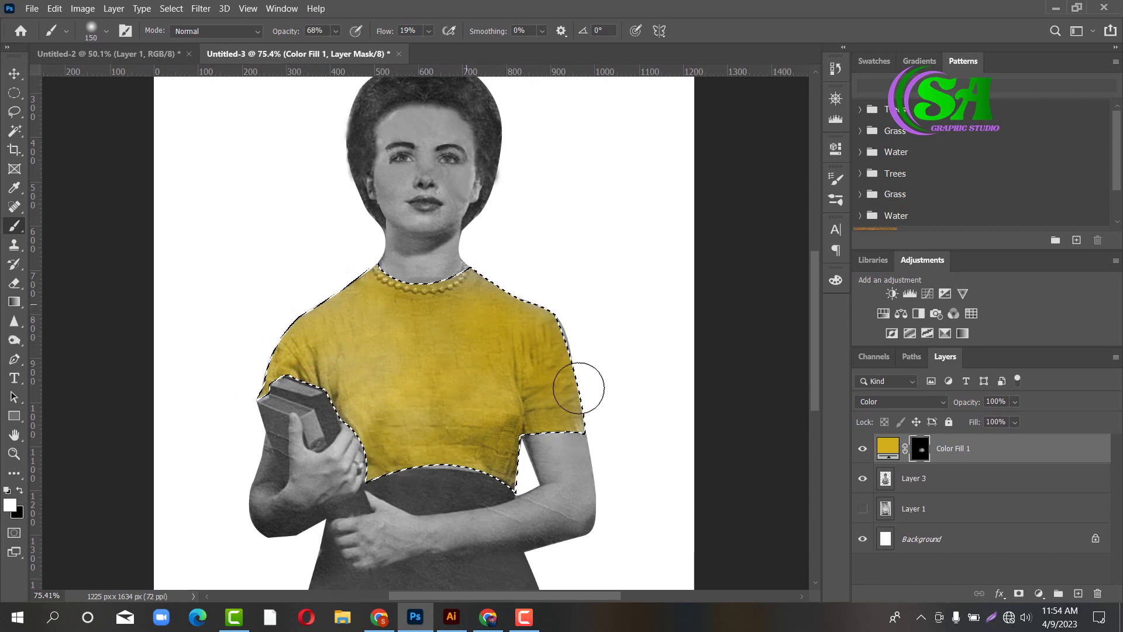
{"action": "left_click", "coordinate": [12, 77]}
{"action": "key", "text": "ctrl+d"}
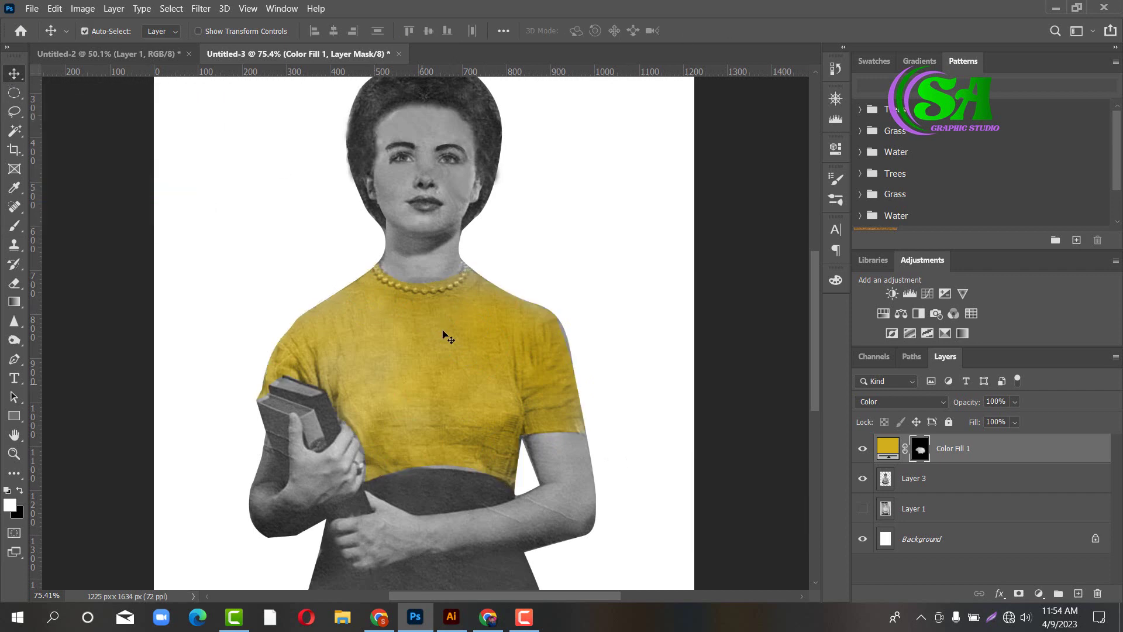
Add a Solid Color fill layer in bright magenta directly above the woman's layer, below the yellow fill.
{"action": "scroll", "coordinate": [447, 292], "scroll_direction": "down", "scroll_amount": 4}
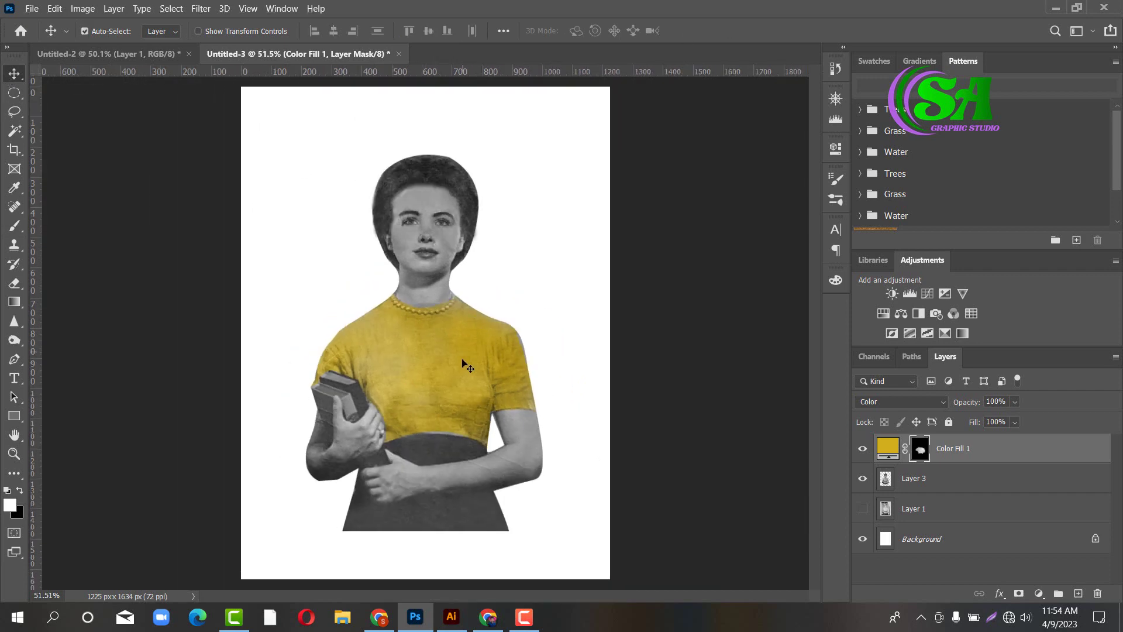
{"action": "scroll", "coordinate": [465, 371], "scroll_direction": "up", "scroll_amount": 4}
{"action": "scroll", "coordinate": [465, 370], "scroll_direction": "up", "scroll_amount": 2}
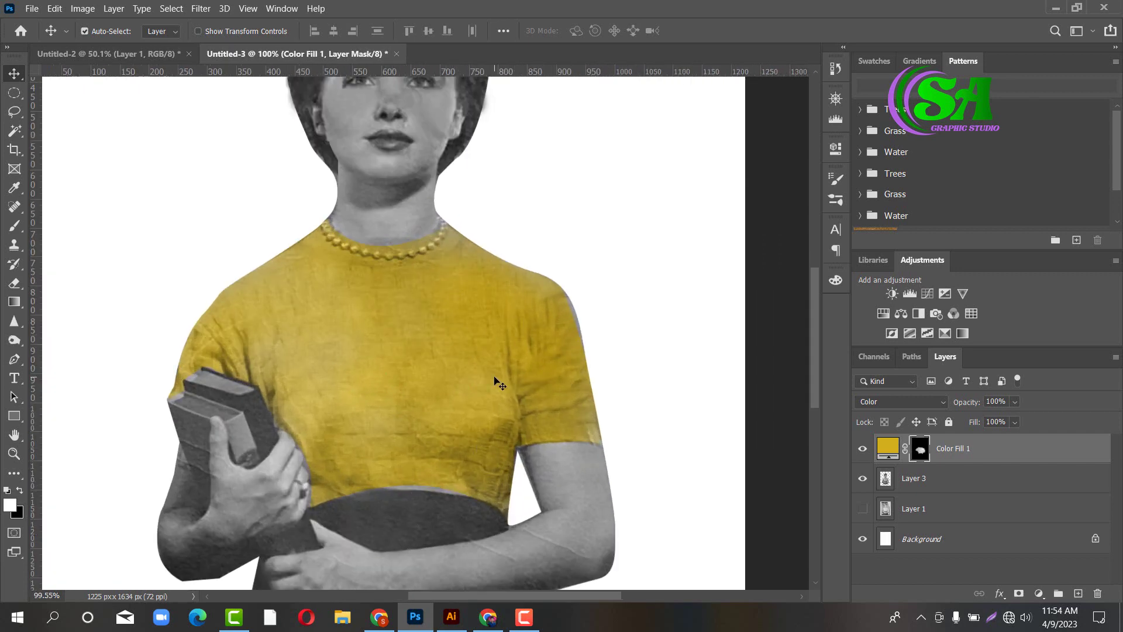
{"action": "scroll", "coordinate": [498, 382], "scroll_direction": "down", "scroll_amount": 2}
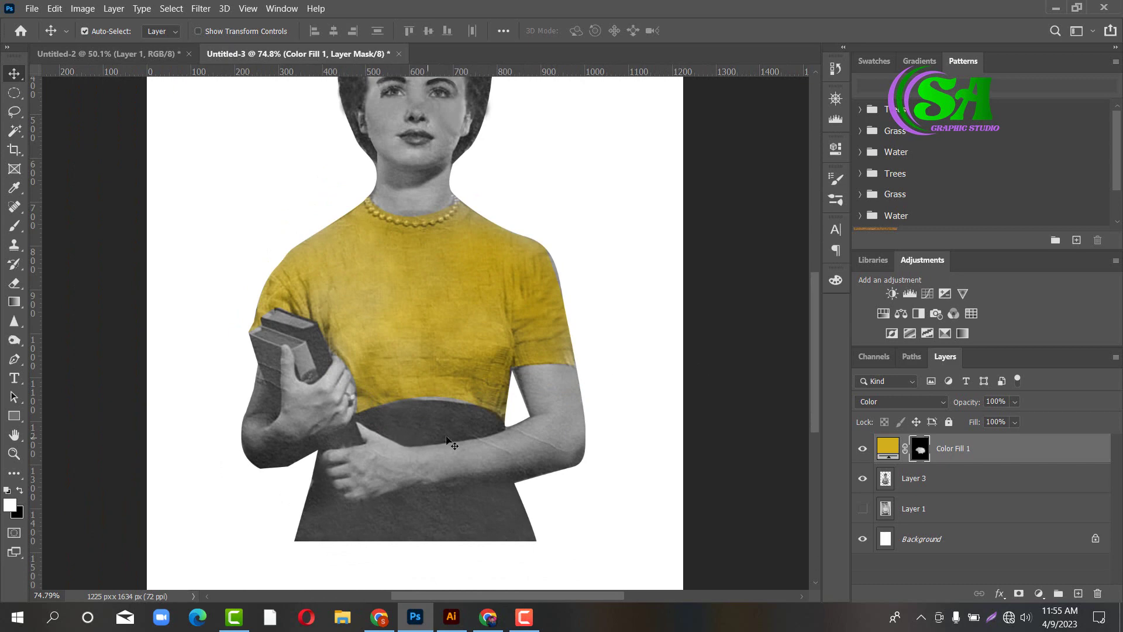
{"action": "scroll", "coordinate": [418, 337], "scroll_direction": "up", "scroll_amount": 3}
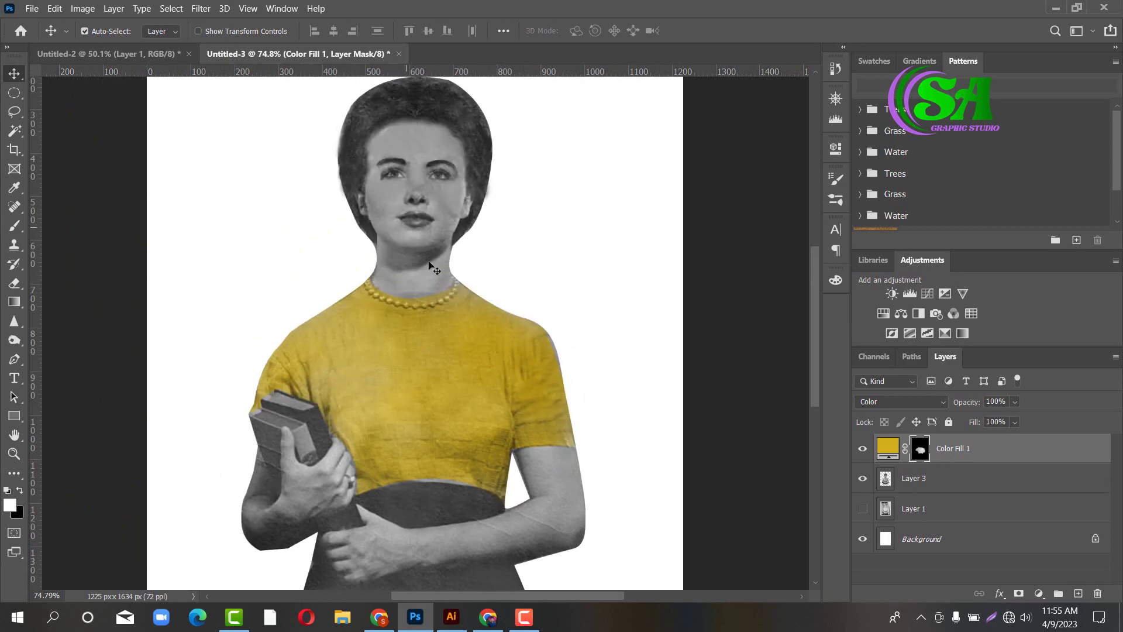
{"action": "scroll", "coordinate": [440, 491], "scroll_direction": "down", "scroll_amount": 3}
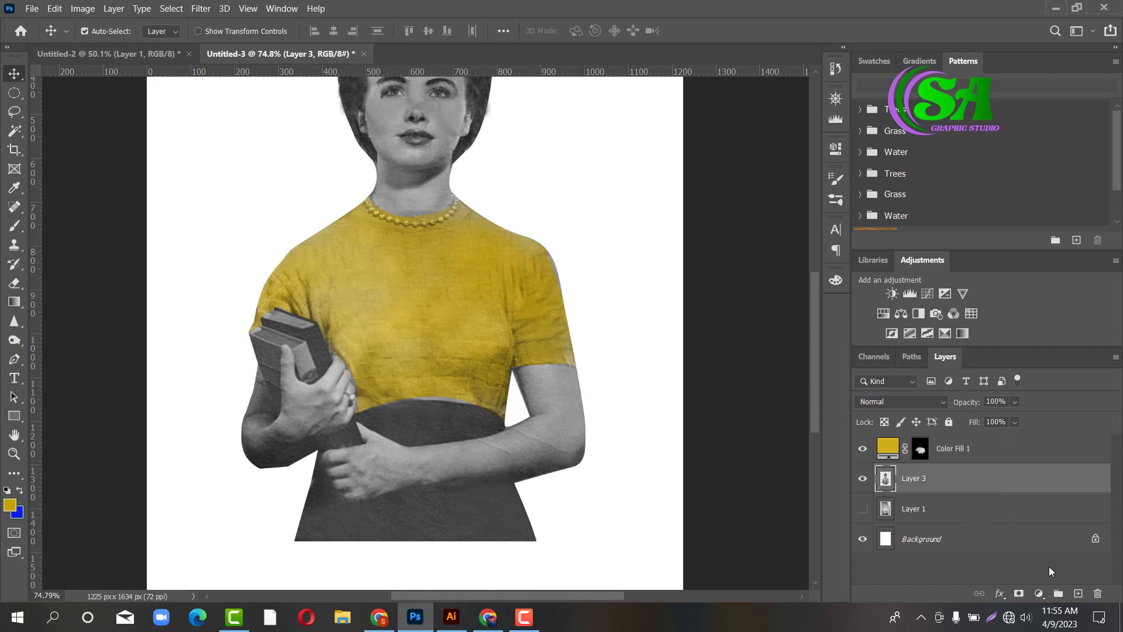
{"action": "left_click", "coordinate": [1039, 593]}
{"action": "left_click", "coordinate": [1063, 348]}
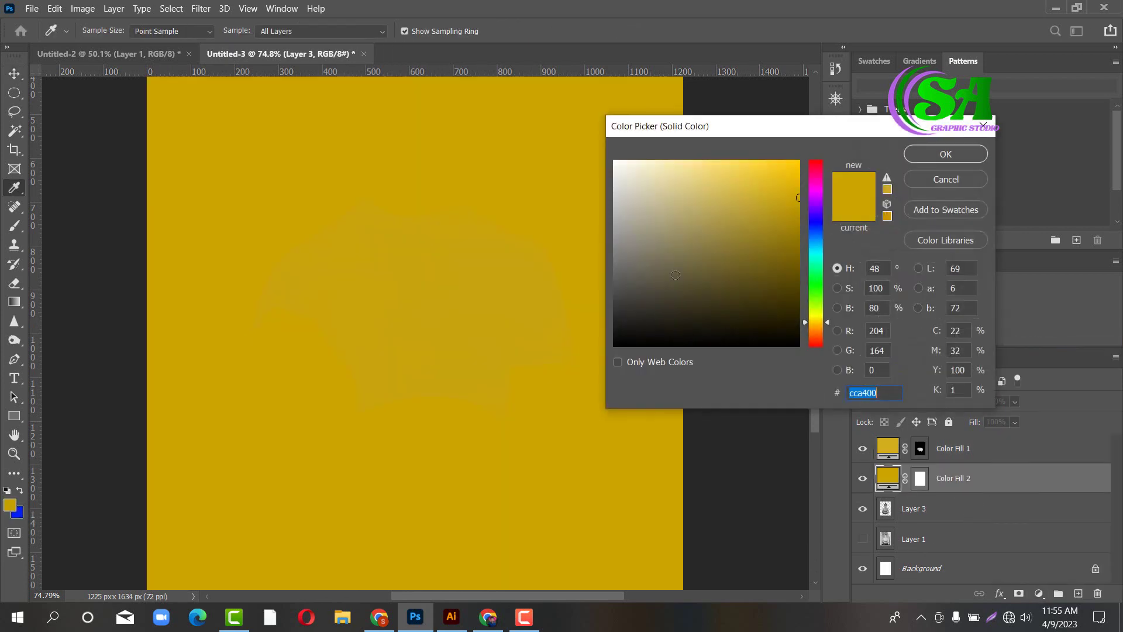
{"action": "left_click", "coordinate": [819, 192]}
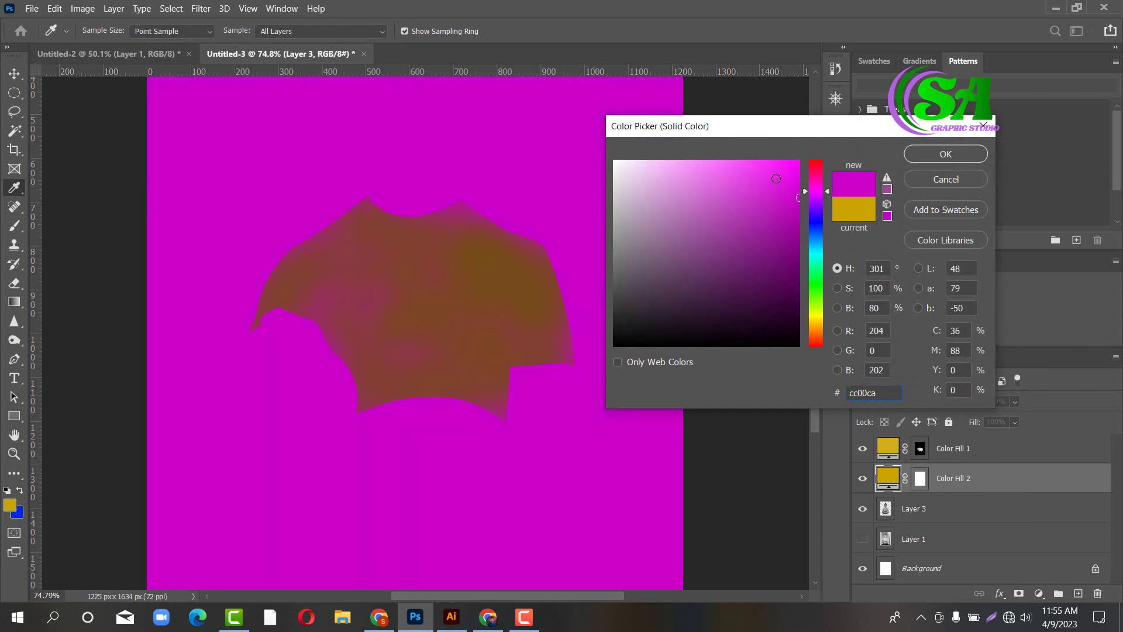
{"action": "mouse_move", "coordinate": [769, 172]}
{"action": "left_mouse_down"}
{"action": "mouse_move", "coordinate": [776, 189]}
{"action": "mouse_move", "coordinate": [752, 169]}
{"action": "left_mouse_up"}
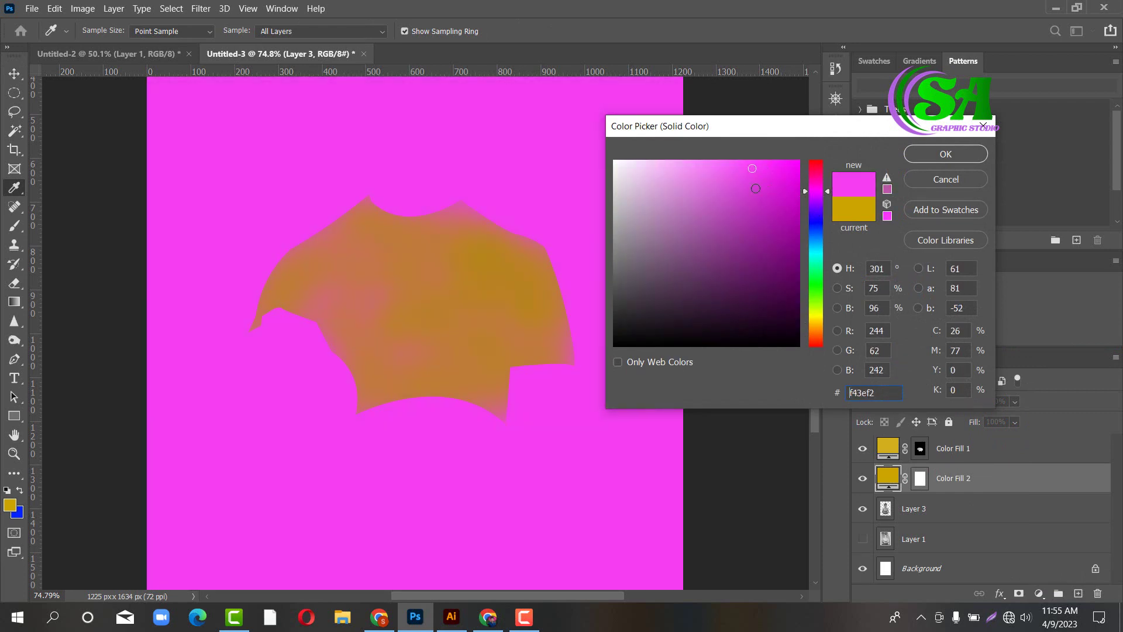
{"action": "mouse_move", "coordinate": [782, 235]}
{"action": "left_mouse_down"}
{"action": "mouse_move", "coordinate": [792, 236]}
{"action": "mouse_move", "coordinate": [756, 171]}
{"action": "left_mouse_up"}
{"action": "left_click", "coordinate": [946, 154]}
Set the magenta fill layer's blend mode to Color and invert its mask to black.
{"action": "left_click", "coordinate": [931, 401]}
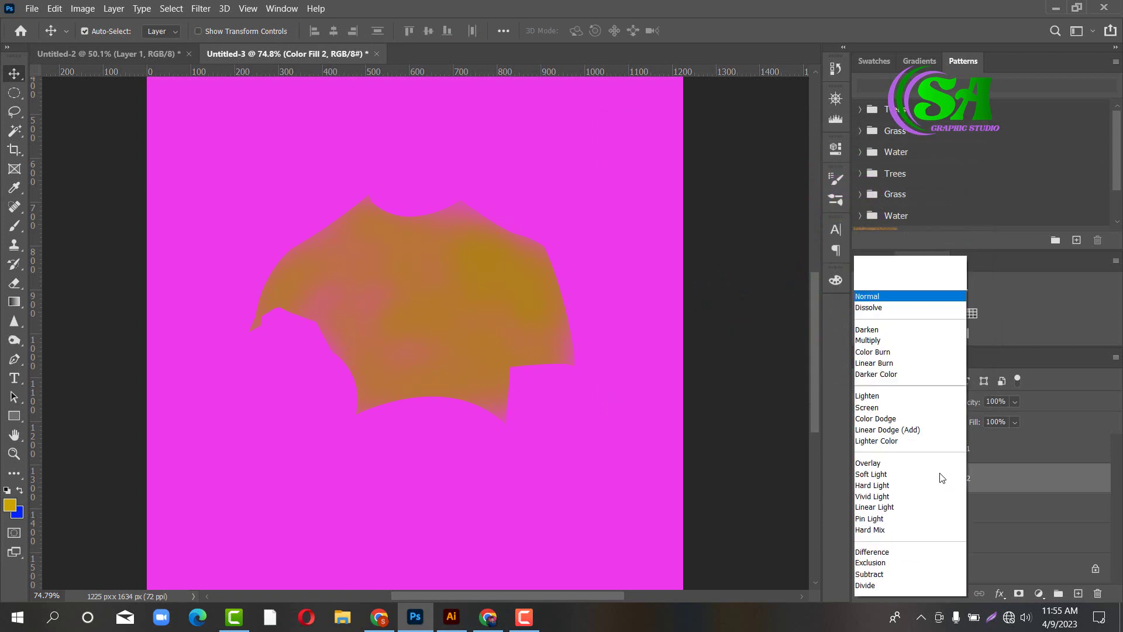
{"action": "left_click", "coordinate": [932, 577]}
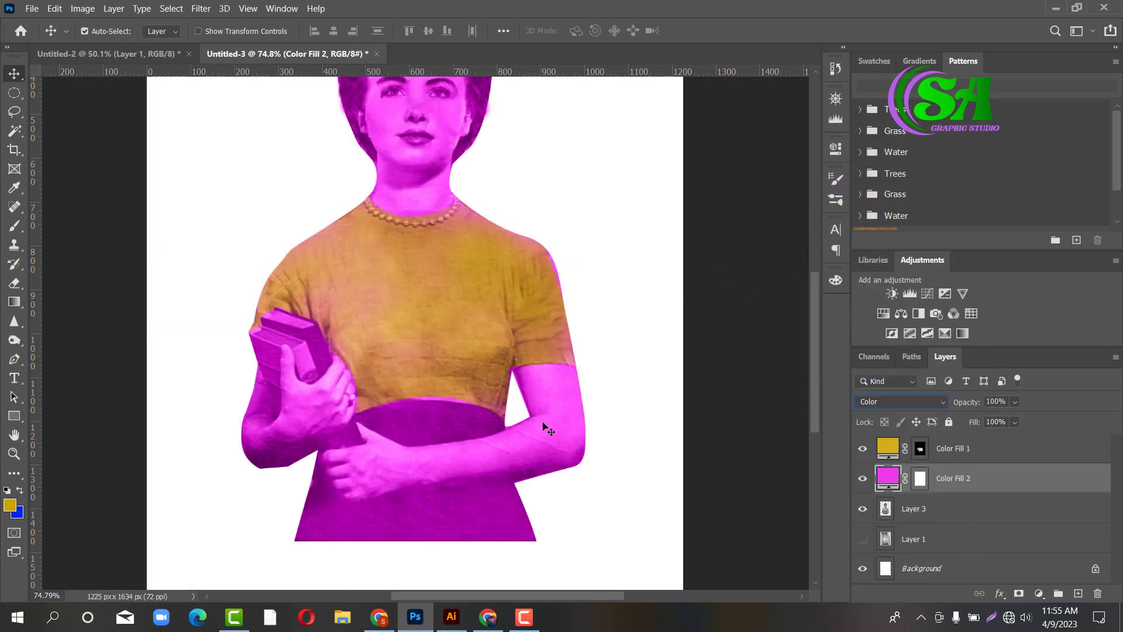
{"action": "left_click", "coordinate": [921, 481]}
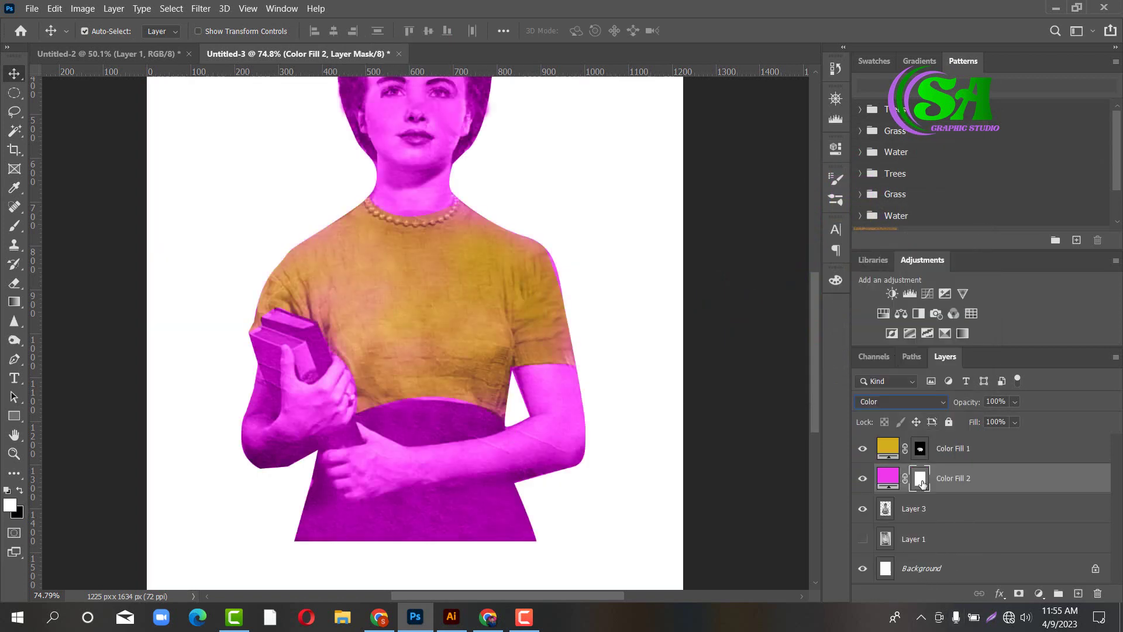
{"action": "key", "text": "ctrl+i"}
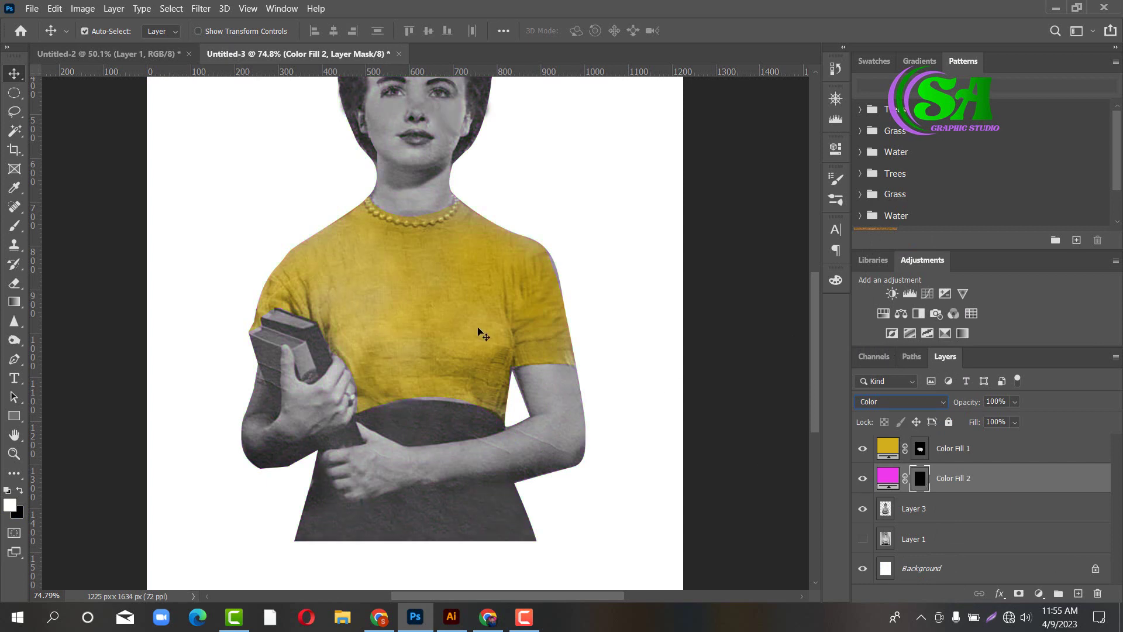
Start a Pen path around the skirt, following its bottom edge, its side and the underside of the forearm to the hand.
{"action": "left_click", "coordinate": [12, 362]}
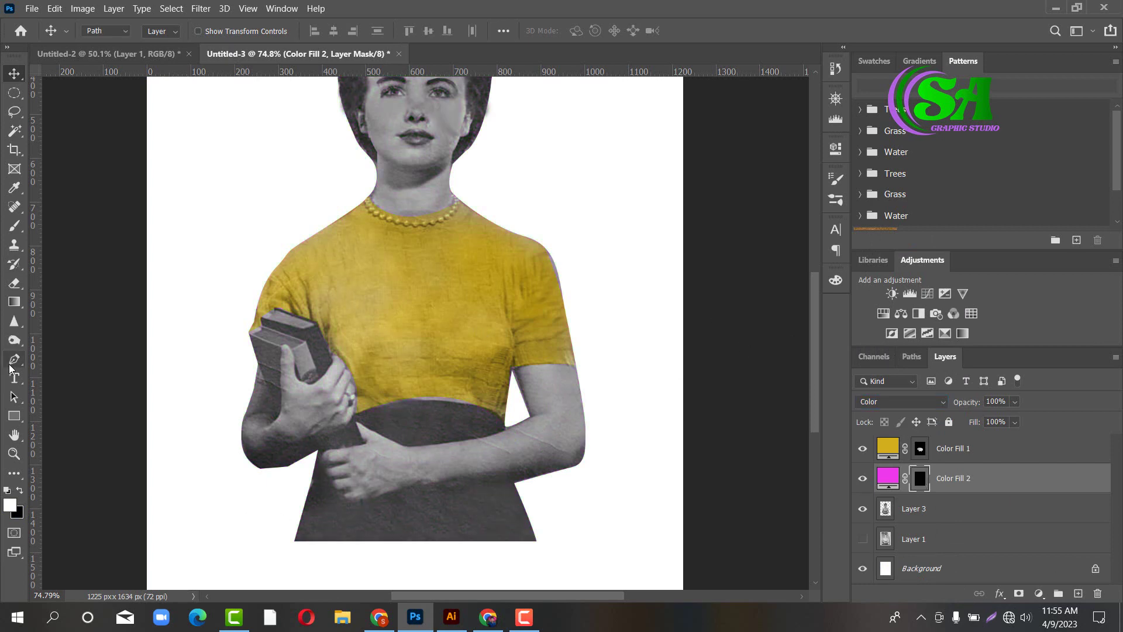
{"action": "left_click", "coordinate": [11, 367]}
{"action": "left_click", "coordinate": [296, 540]}
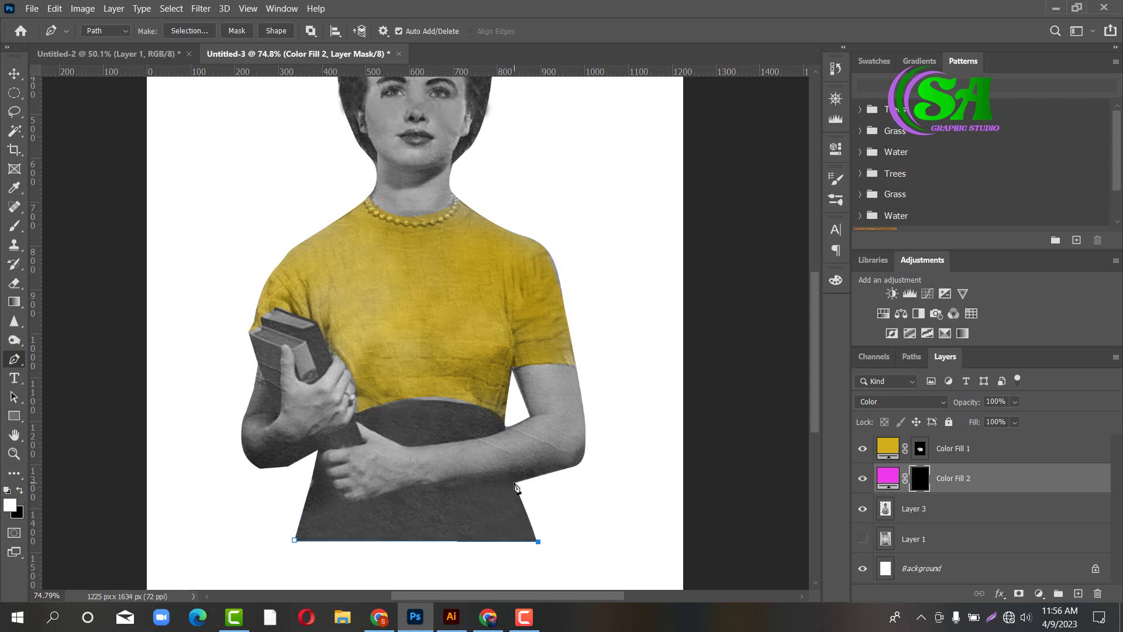
{"action": "left_click", "coordinate": [515, 483]}
{"action": "left_click_drag", "start_coordinate": [373, 496], "coordinate": [326, 513]}
{"action": "left_click", "coordinate": [373, 496], "text": "alt"}
Continue the skirt path around the fingertips, knuckles and thumb of the lower hand to the forearm's upper edge.
{"action": "left_click_drag", "start_coordinate": [326, 478], "coordinate": [325, 476]}
{"action": "left_click", "coordinate": [322, 453]}
{"action": "left_click", "coordinate": [340, 449]}
{"action": "left_click", "coordinate": [358, 423]}
{"action": "left_click", "coordinate": [409, 446]}
{"action": "key", "text": "ctrl+z"}
Trace the skirt path along the forearm's upper edge and the waistline, close it at the bottom corner, and convert it into a selection.
{"action": "left_click_drag", "start_coordinate": [504, 429], "coordinate": [552, 408]}
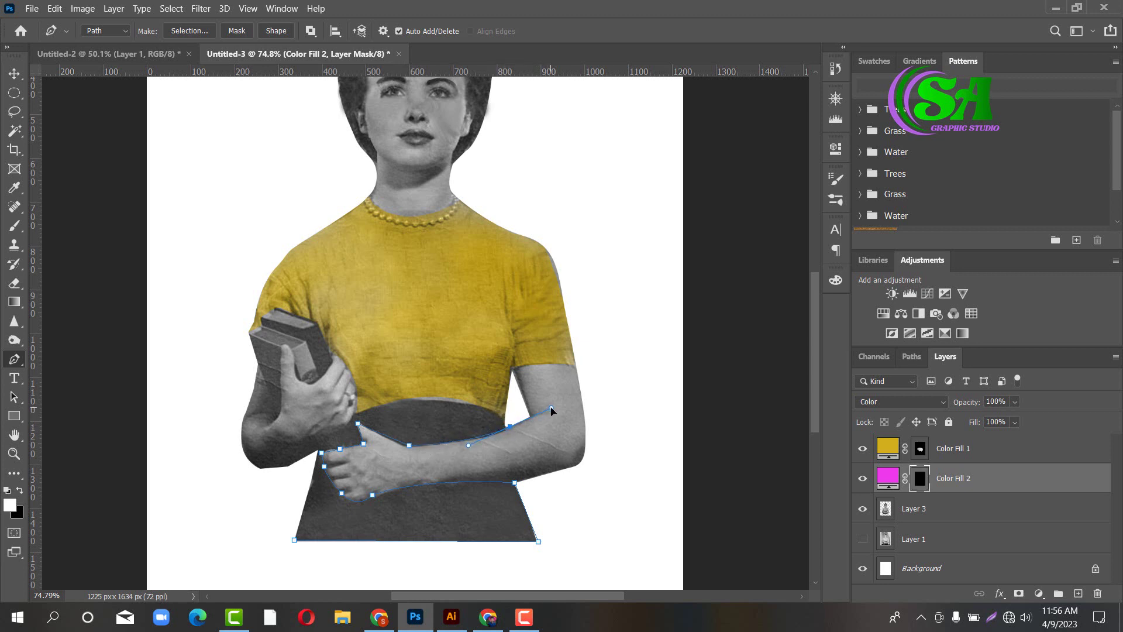
{"action": "left_click", "coordinate": [511, 427], "text": "alt"}
{"action": "left_click_drag", "start_coordinate": [479, 407], "coordinate": [459, 407]}
{"action": "left_click", "coordinate": [480, 408], "text": "alt"}
{"action": "left_click_drag", "start_coordinate": [377, 407], "coordinate": [333, 426]}
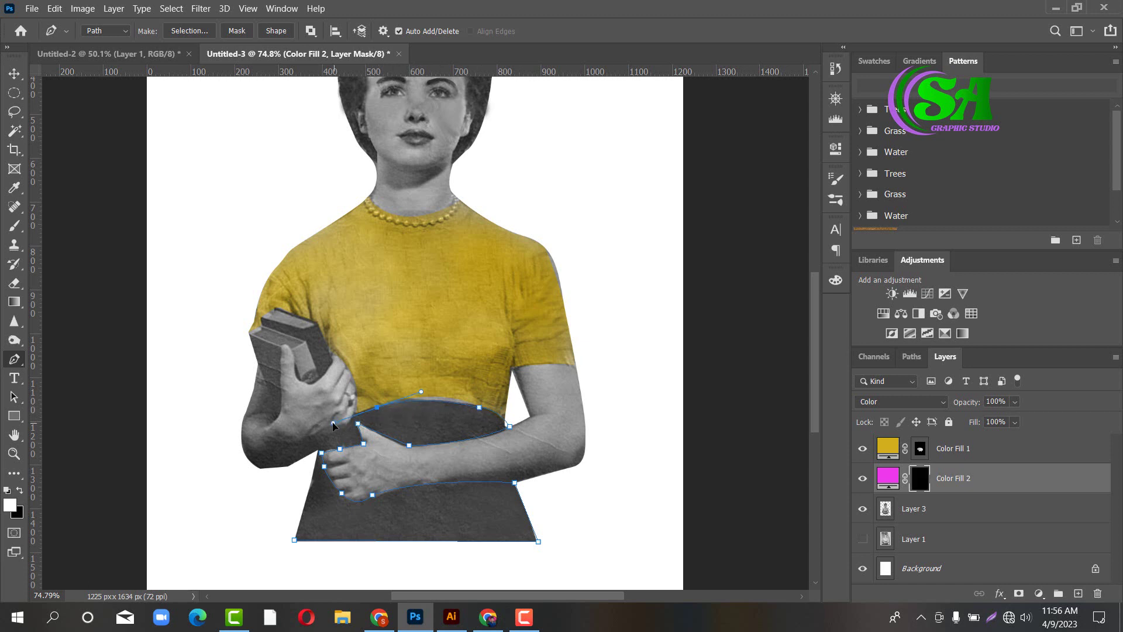
{"action": "left_click", "coordinate": [378, 408], "text": "alt"}
{"action": "left_click", "coordinate": [294, 540]}
{"action": "key", "text": "ctrl+Return"}
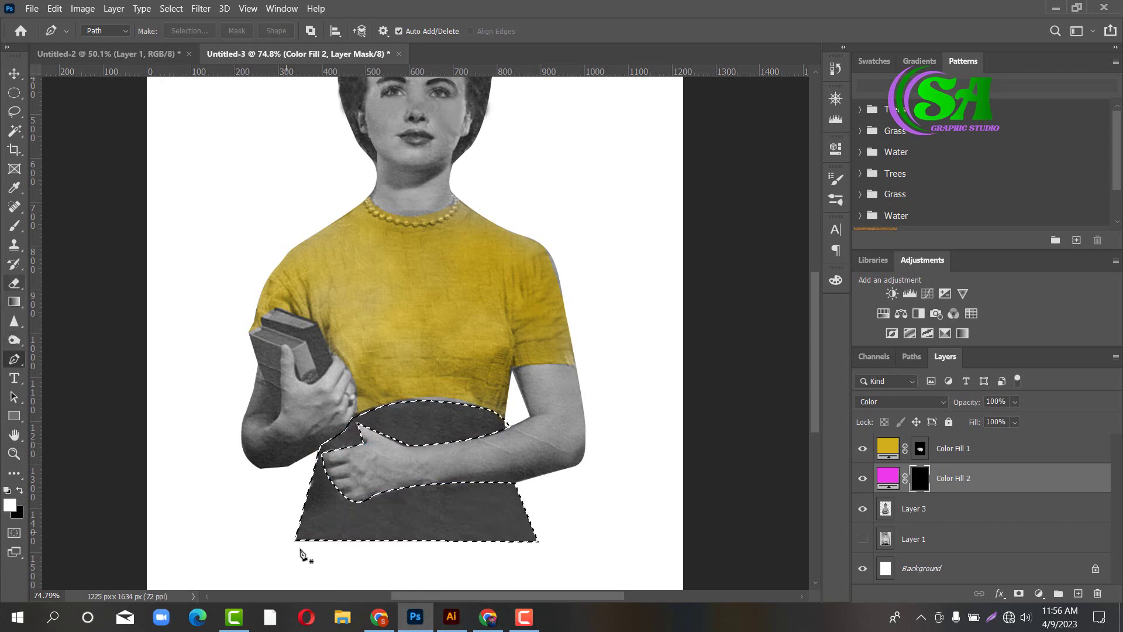
Paint white on the magenta fill's mask over the selected skirt with the size 150 brush, and deselect.
{"action": "key", "text": "b"}
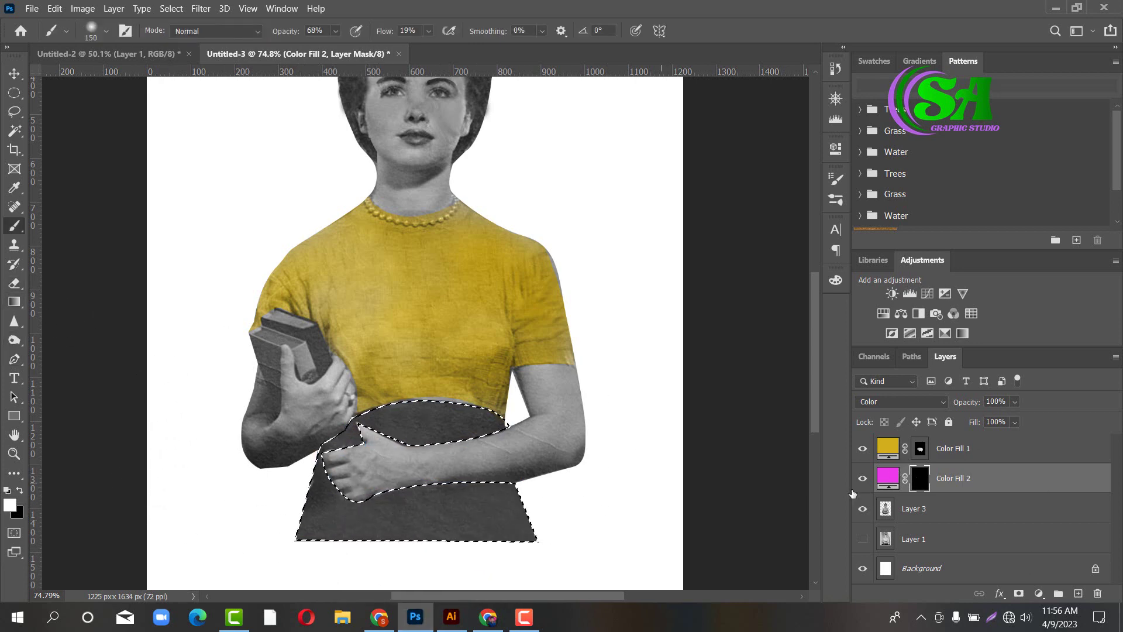
{"action": "mouse_move", "coordinate": [438, 480]}
{"action": "left_mouse_down"}
{"action": "mouse_move", "coordinate": [519, 429]}
{"action": "mouse_move", "coordinate": [341, 424]}
{"action": "mouse_move", "coordinate": [333, 467]}
{"action": "mouse_move", "coordinate": [518, 506]}
{"action": "left_mouse_up"}
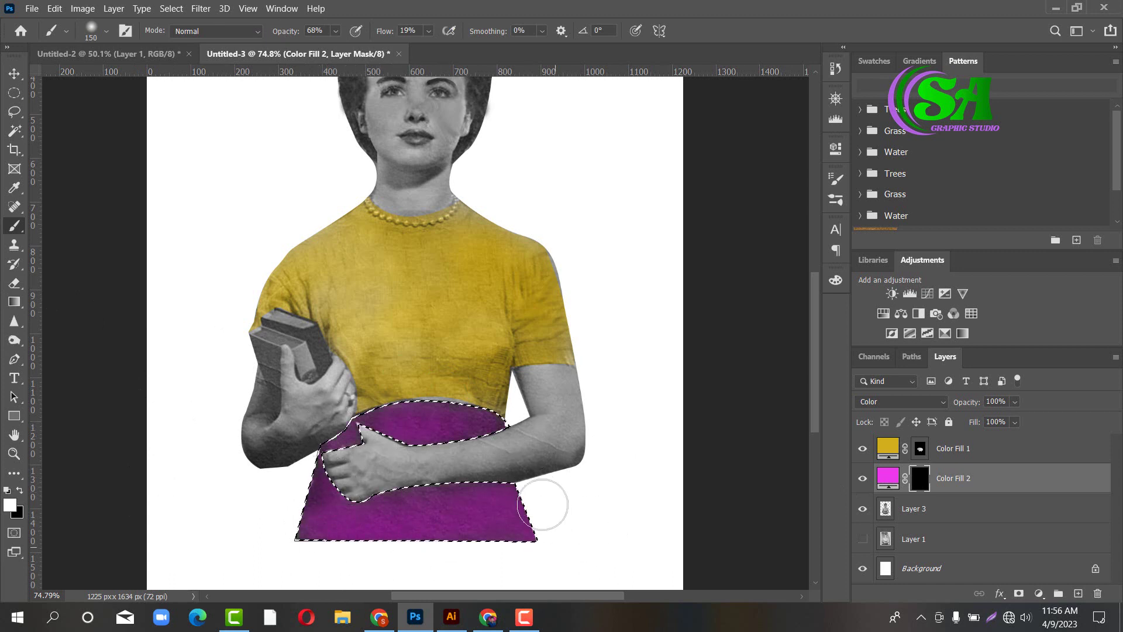
{"action": "key", "text": "ctrl+d"}
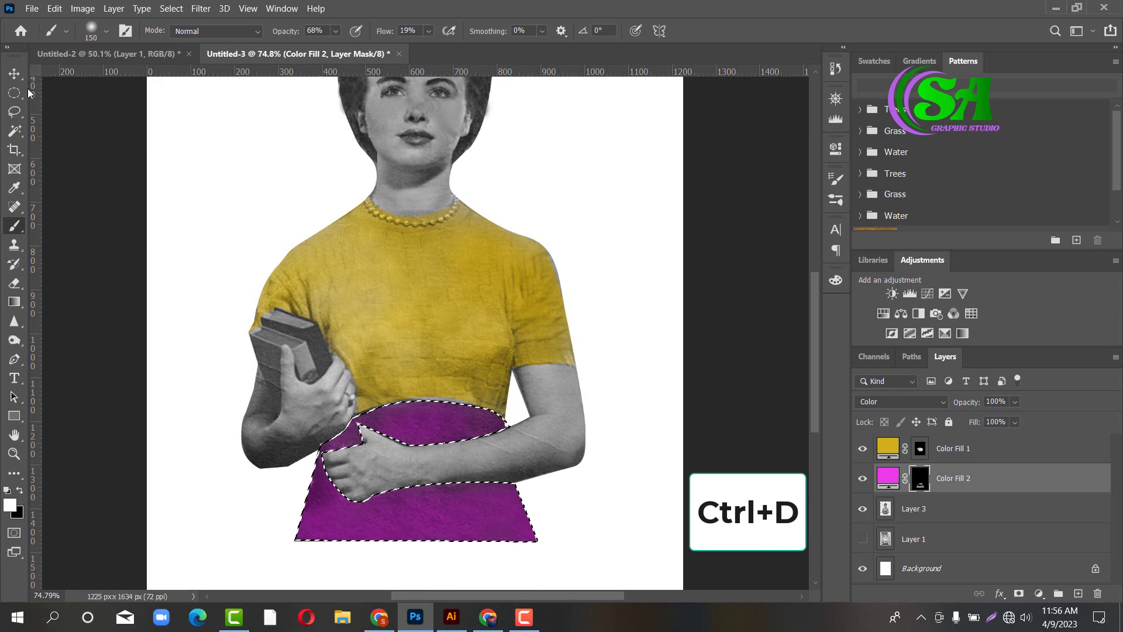
Switch to the Move tool and clear the selection around the skirt.
{"action": "left_click", "coordinate": [14, 73]}
{"action": "key", "text": "ctrl+d"}
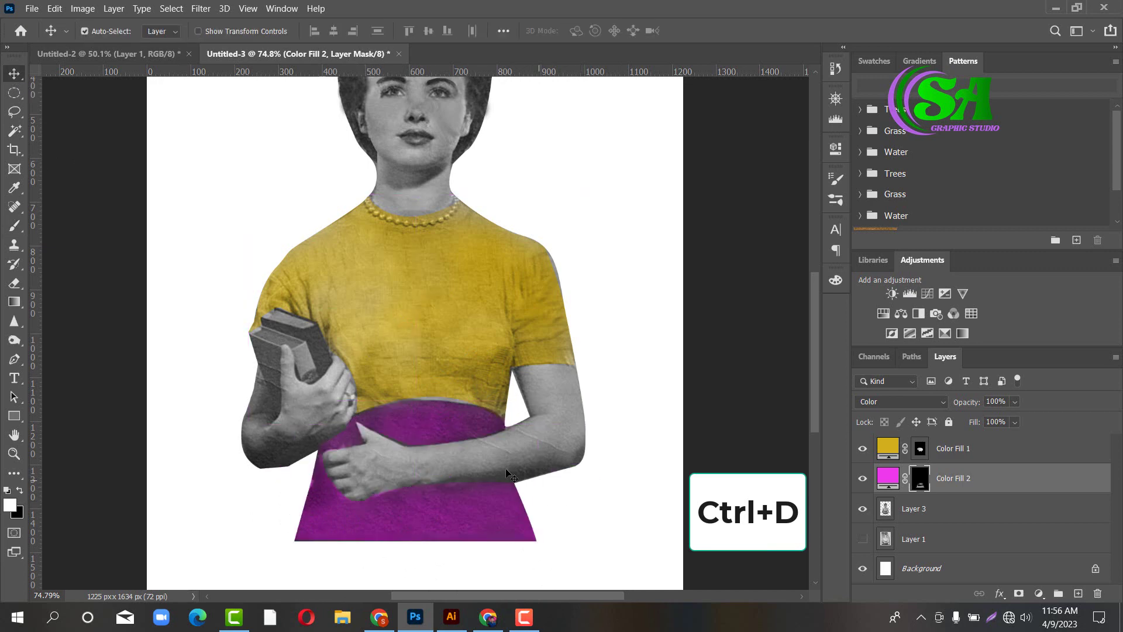
{"action": "scroll", "coordinate": [499, 456], "scroll_direction": "down", "scroll_amount": 3}
{"action": "scroll", "coordinate": [477, 389], "scroll_direction": "up", "scroll_amount": 2}
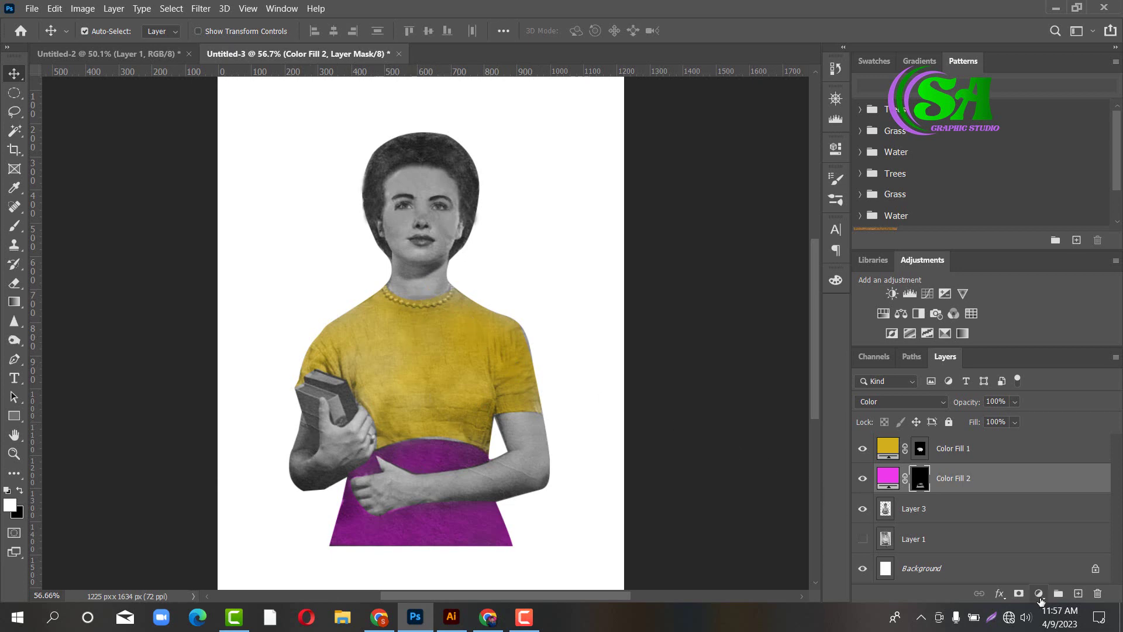
{"action": "left_click", "coordinate": [1039, 593]}
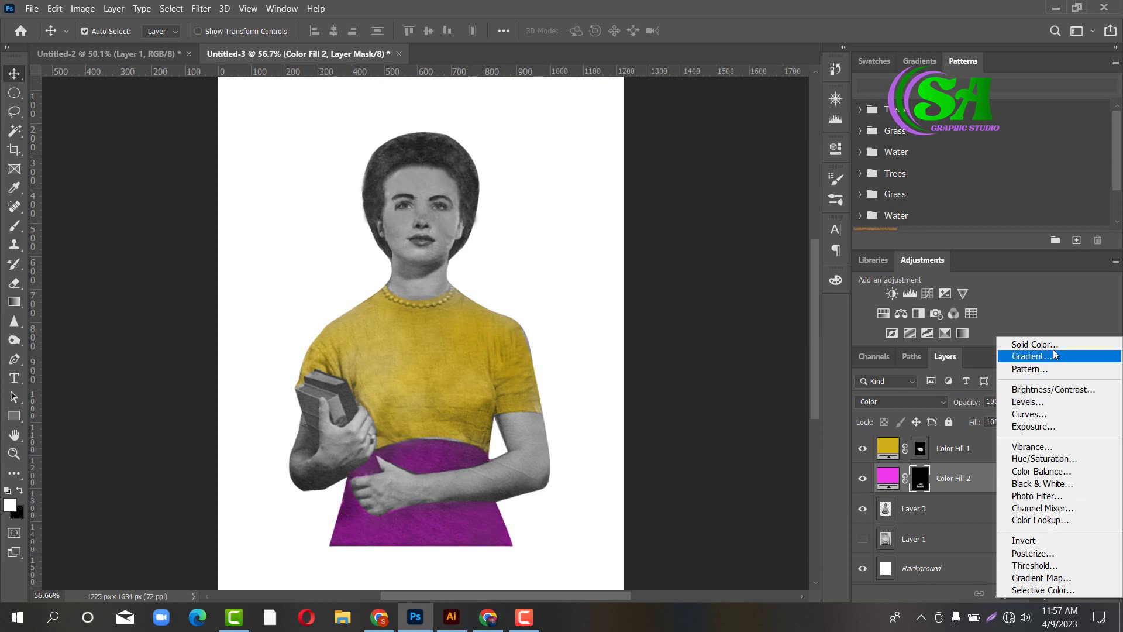
{"action": "left_click", "coordinate": [1034, 345]}
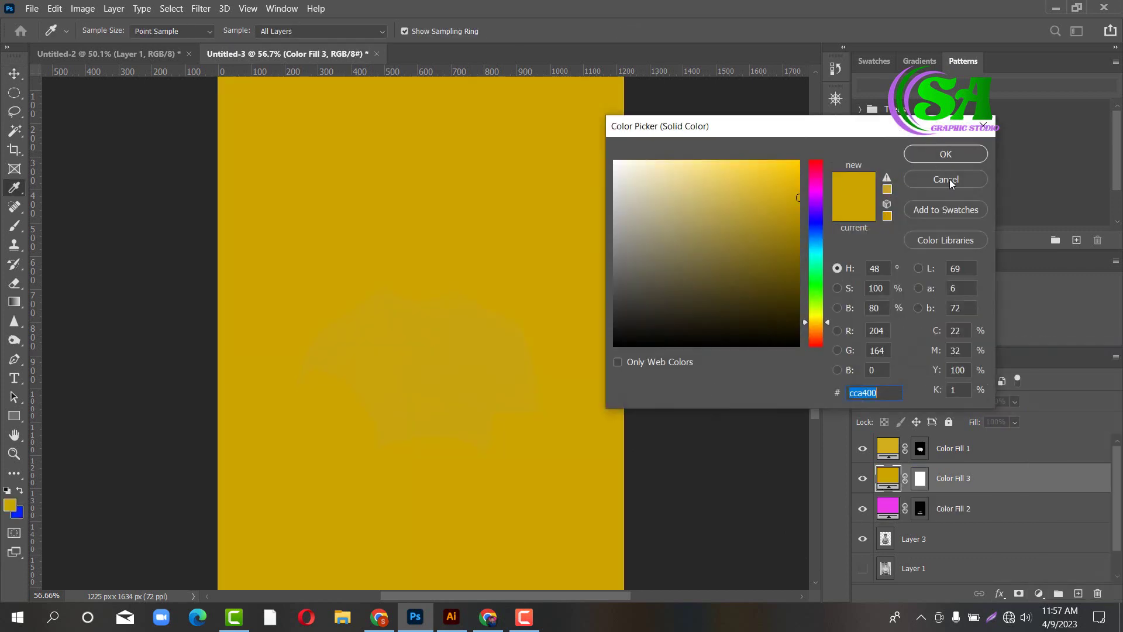
{"action": "left_click", "coordinate": [946, 179]}
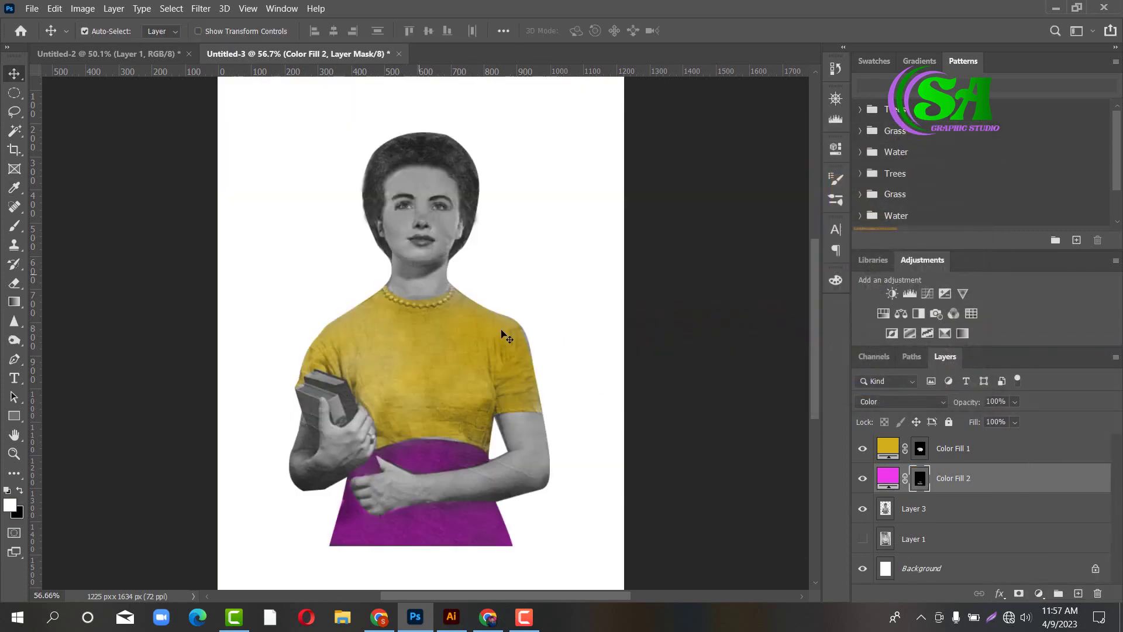
{"action": "scroll", "coordinate": [453, 261], "scroll_direction": "down", "scroll_amount": 2}
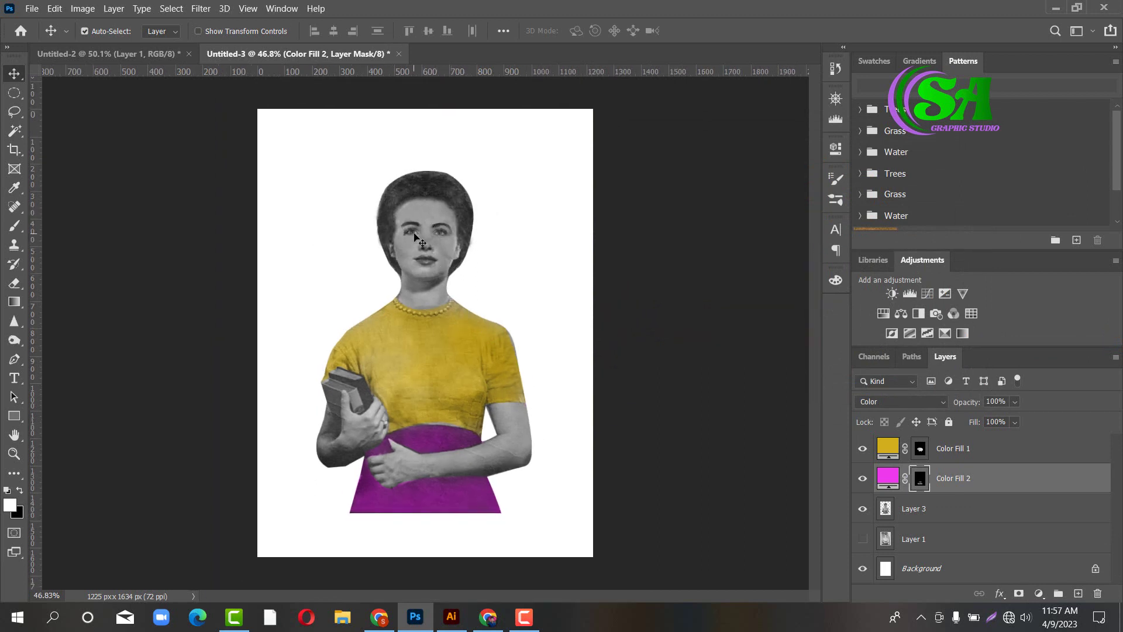
{"action": "left_click", "coordinate": [524, 616]}
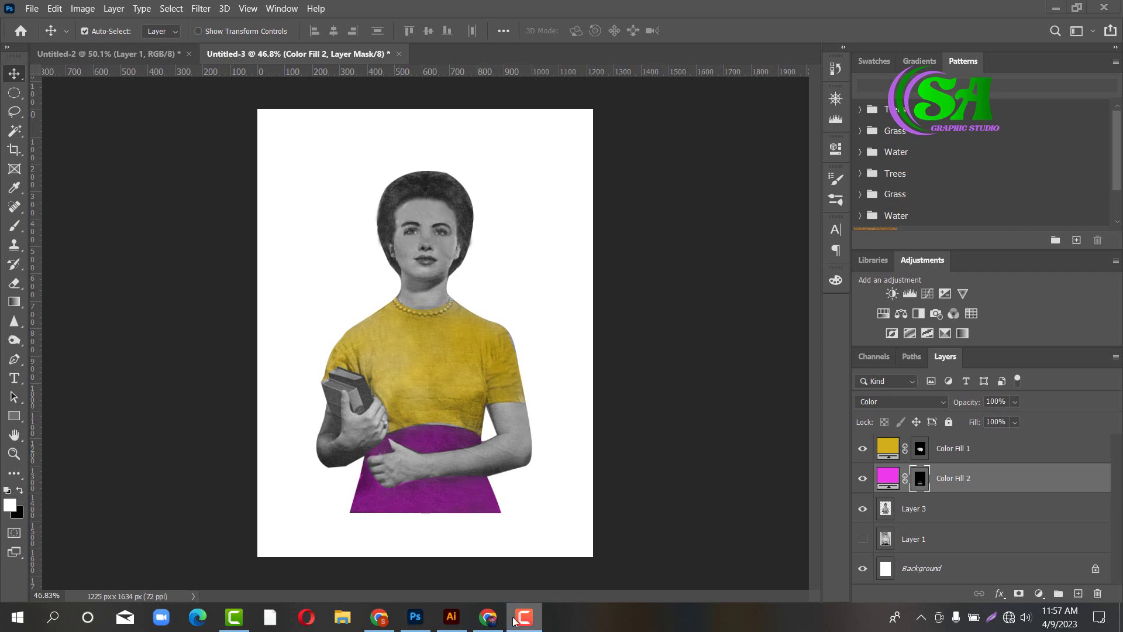